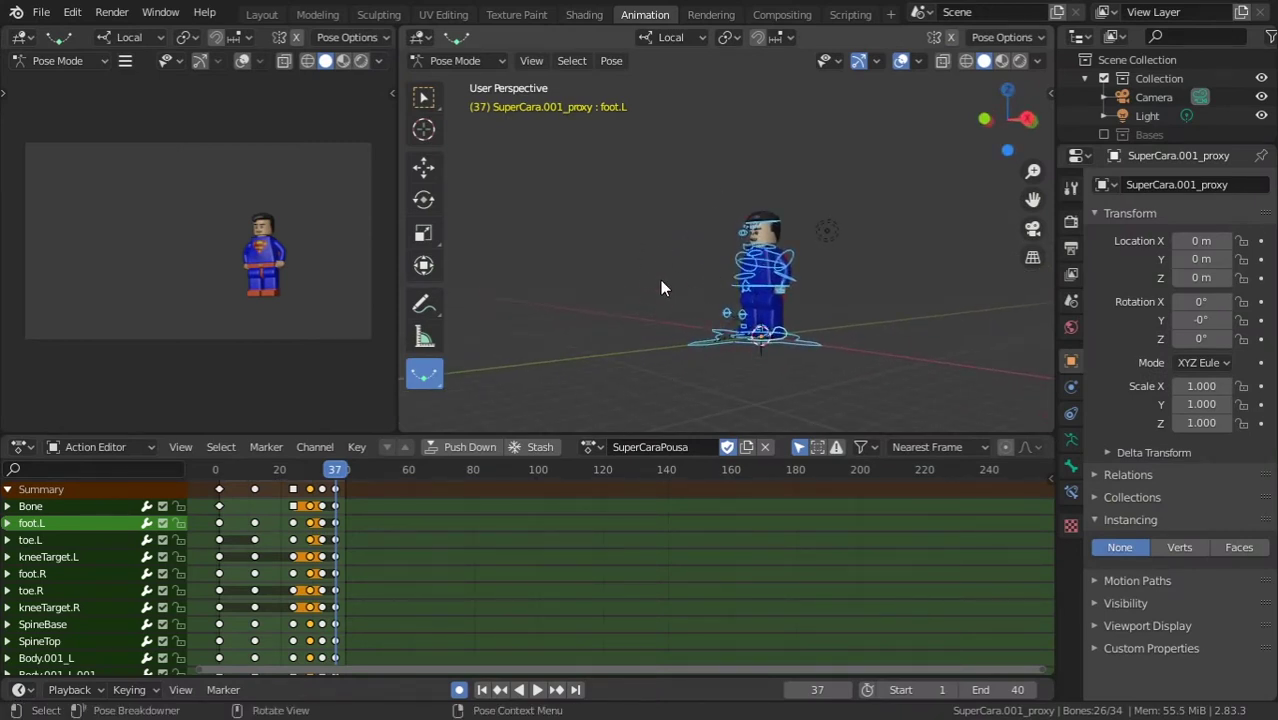
- Unlink the SuperCaraPousa action from the character rig, return to frame 1 and save the file
middle_click_drag(678, 263, 653, 278)
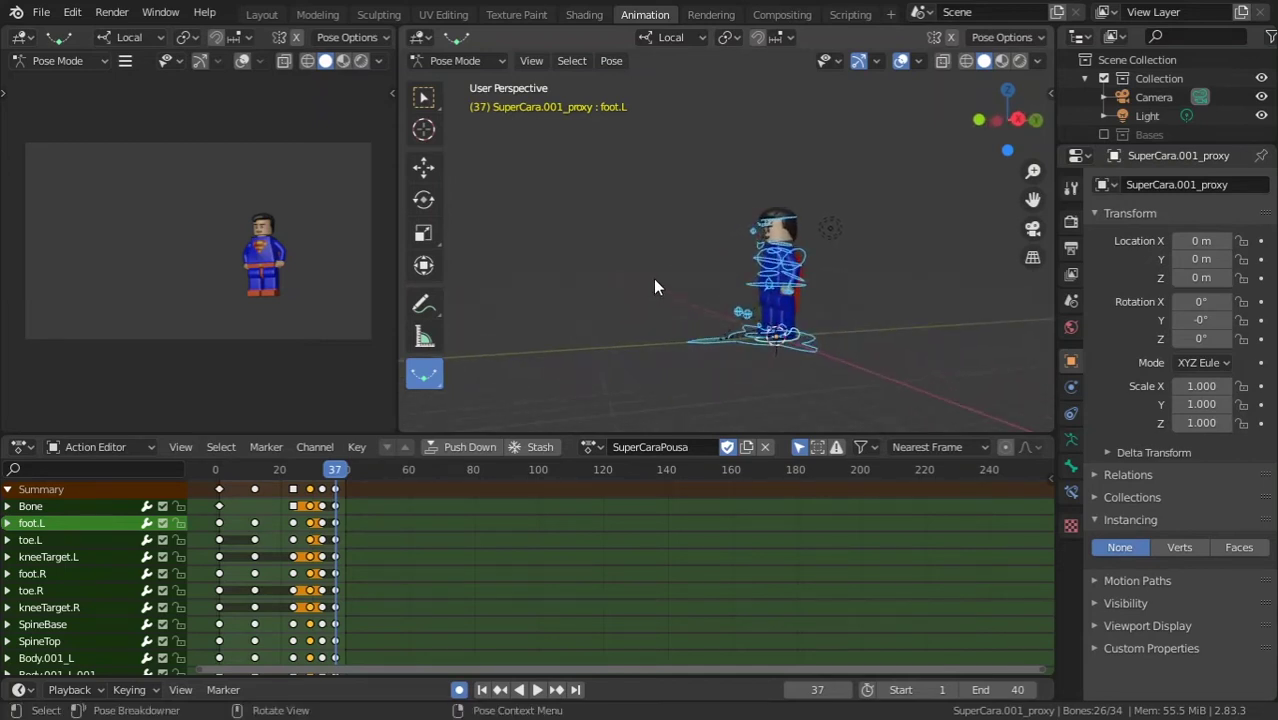
left_click(765, 447)
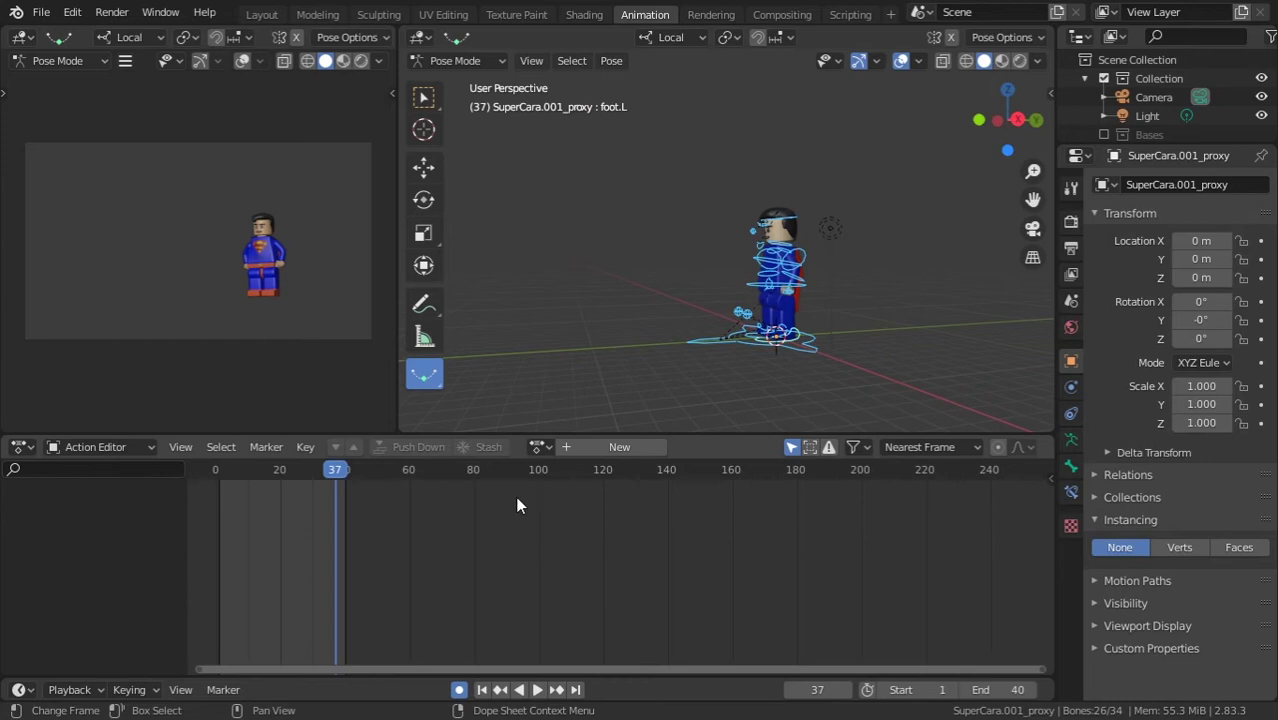
key("shift+Left")
key("ctrl+s")
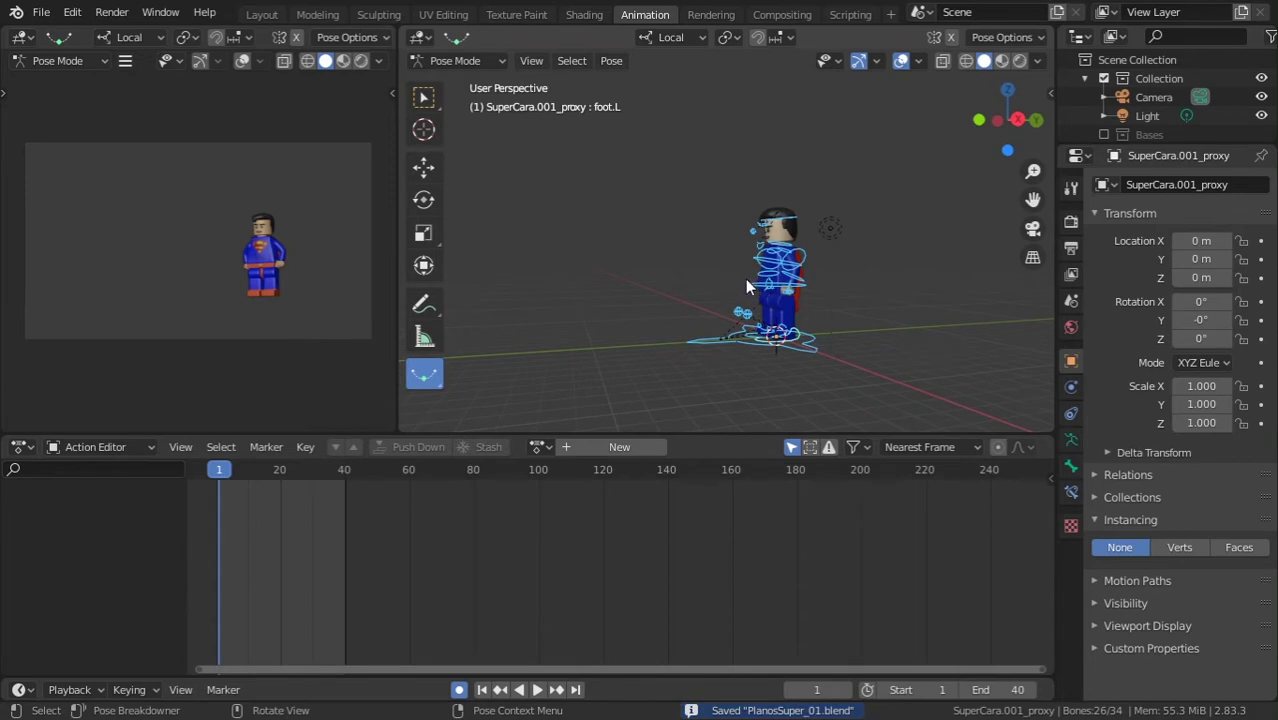
- In the right side view, move the foot.L control forward about 1.3 m along its local Y axis
middle_click_drag(742, 284, 772, 292)
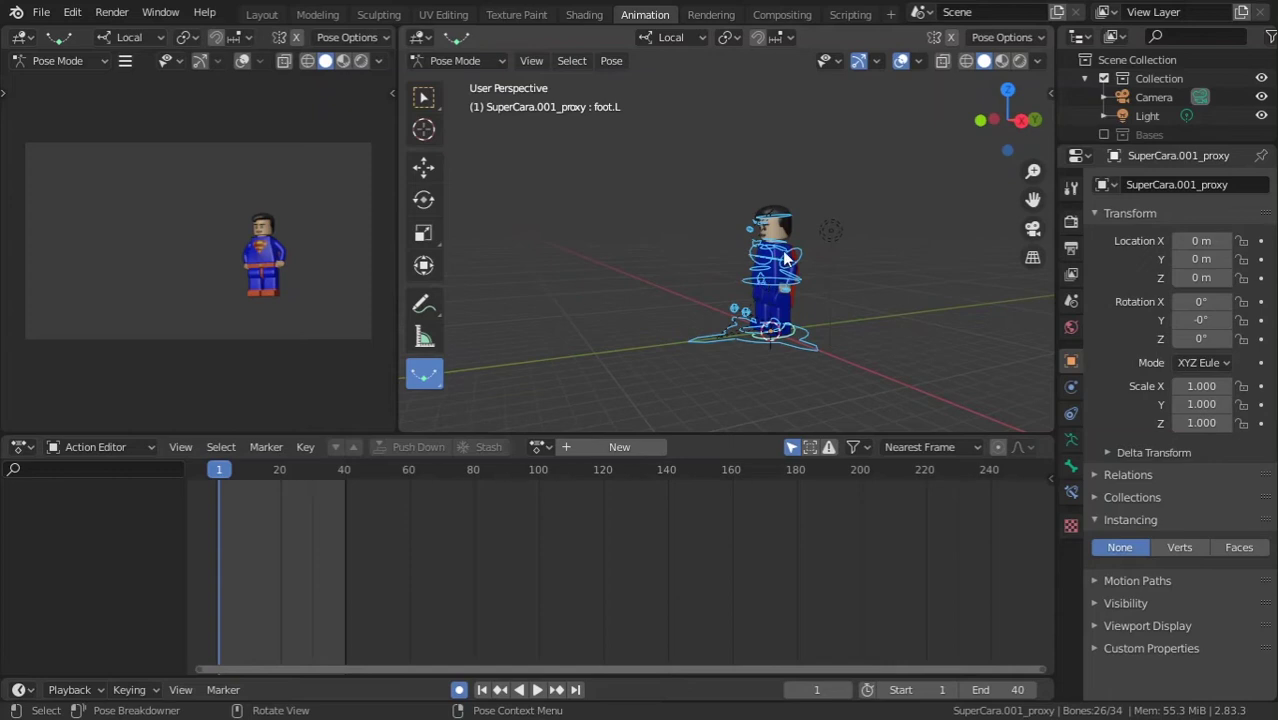
key("KP_3")
mouse_move(788, 262)
middle_mouse_down("ctrl")
mouse_move(807, 230)
mouse_move(744, 187)
mouse_move(786, 258)
middle_mouse_up("ctrl")
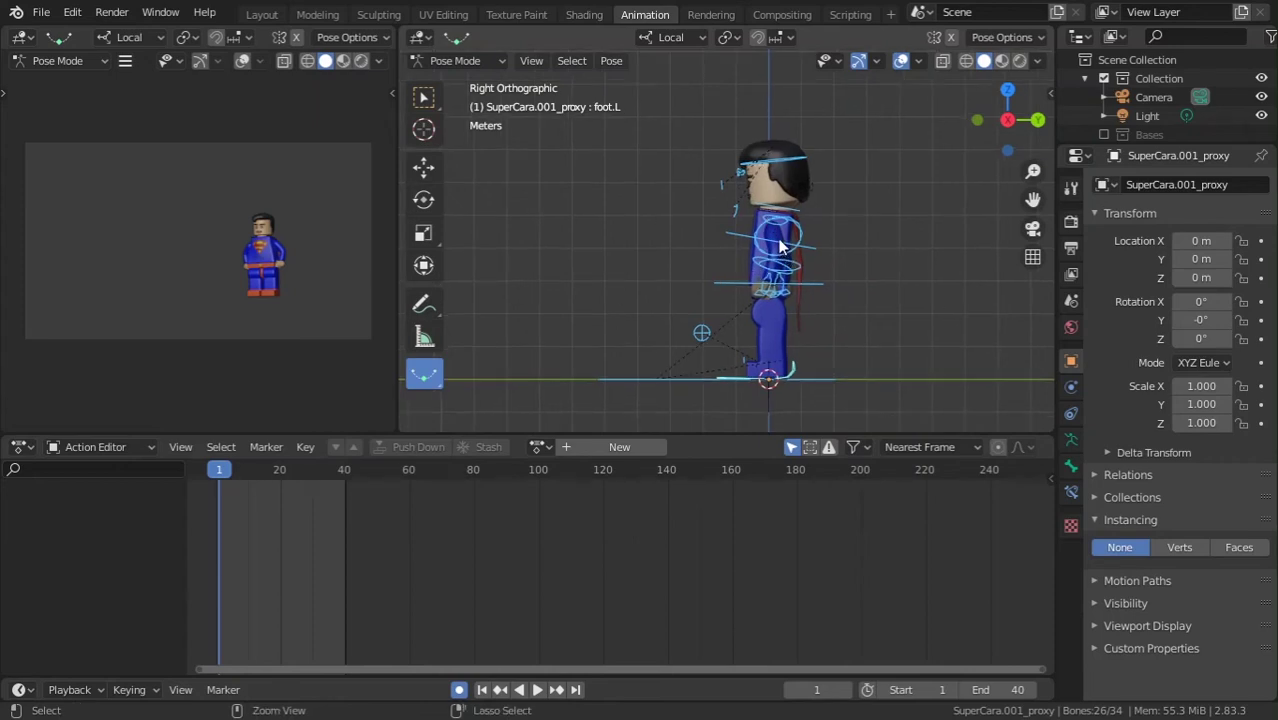
left_click(790, 370)
key("g")
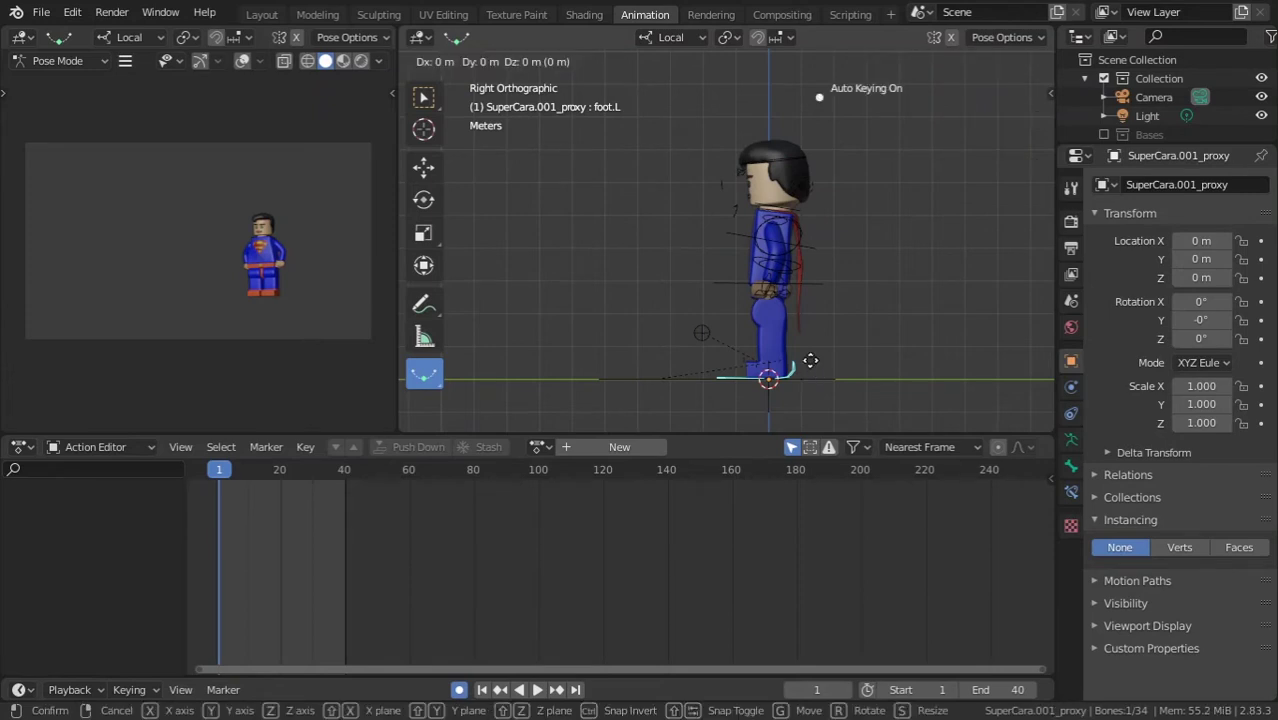
key("y")
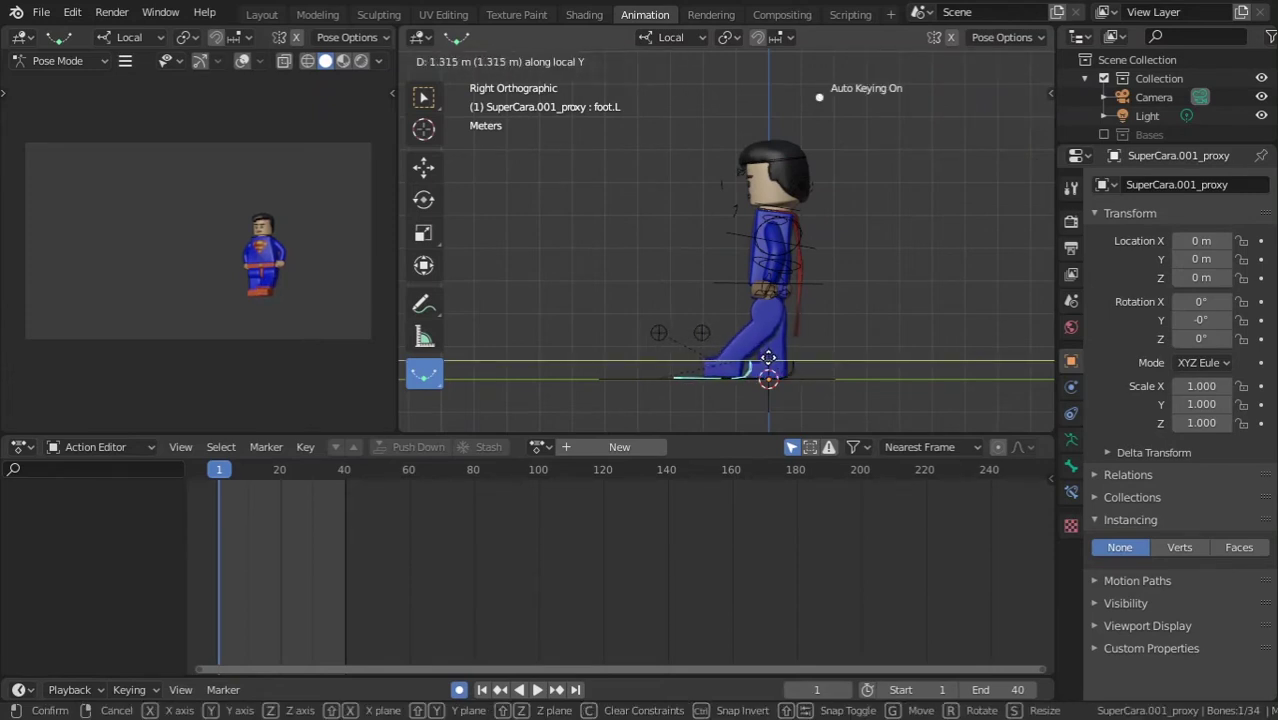
left_click(767, 368)
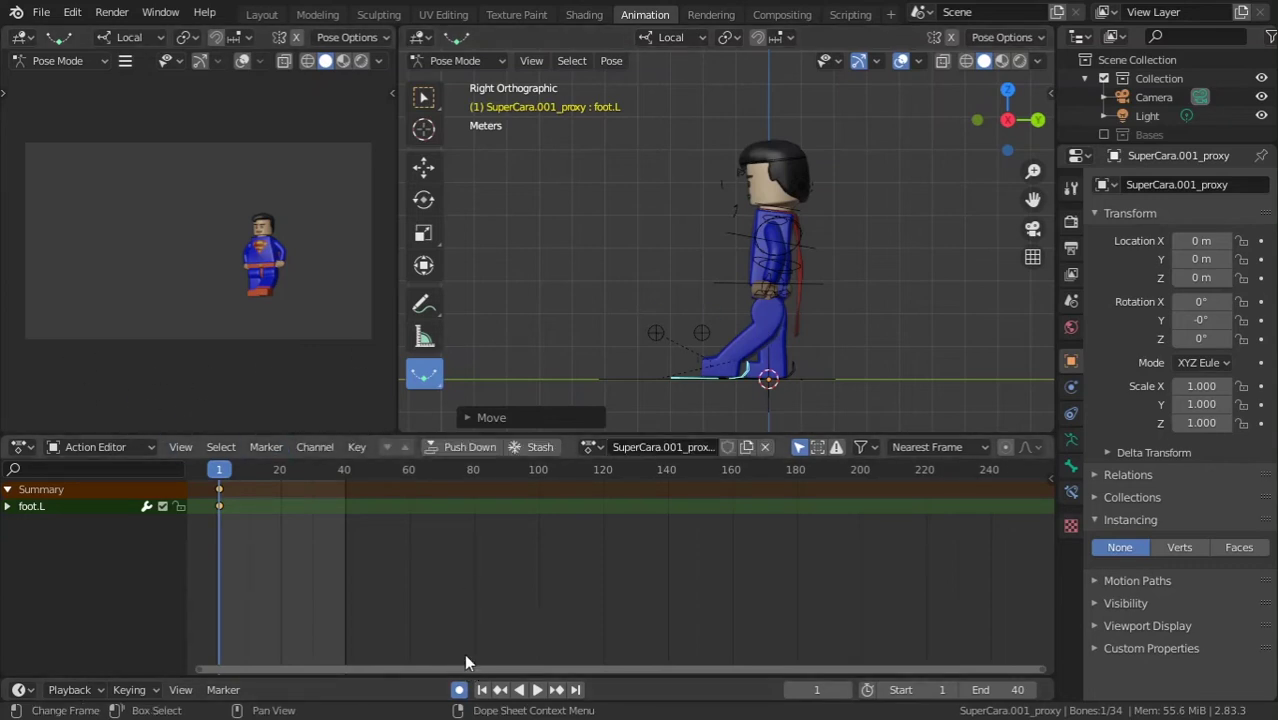
- Insert keyframes for all character bones at frame 1 with the Whole Character keying set
left_click(130, 690)
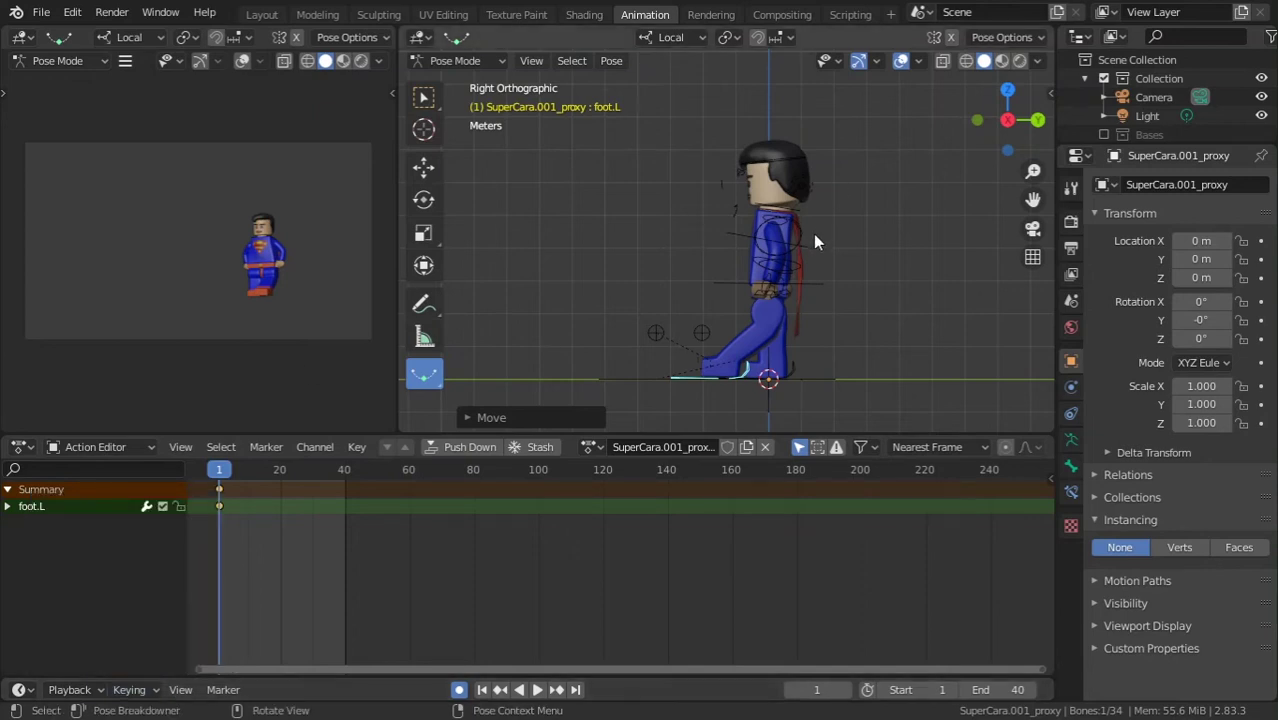
key("i")
key("a")
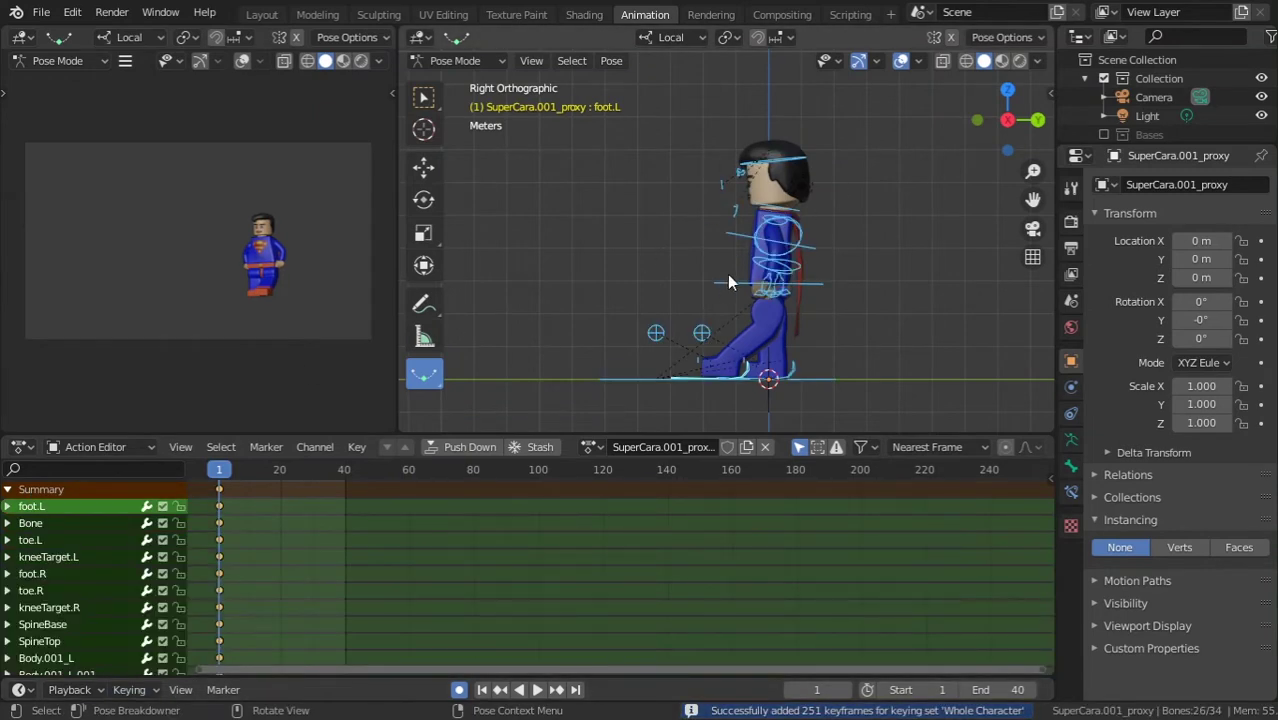
- Give the new action a fake user and rename it SuperCaraWalk
left_click(728, 447)
double_click(689, 447)
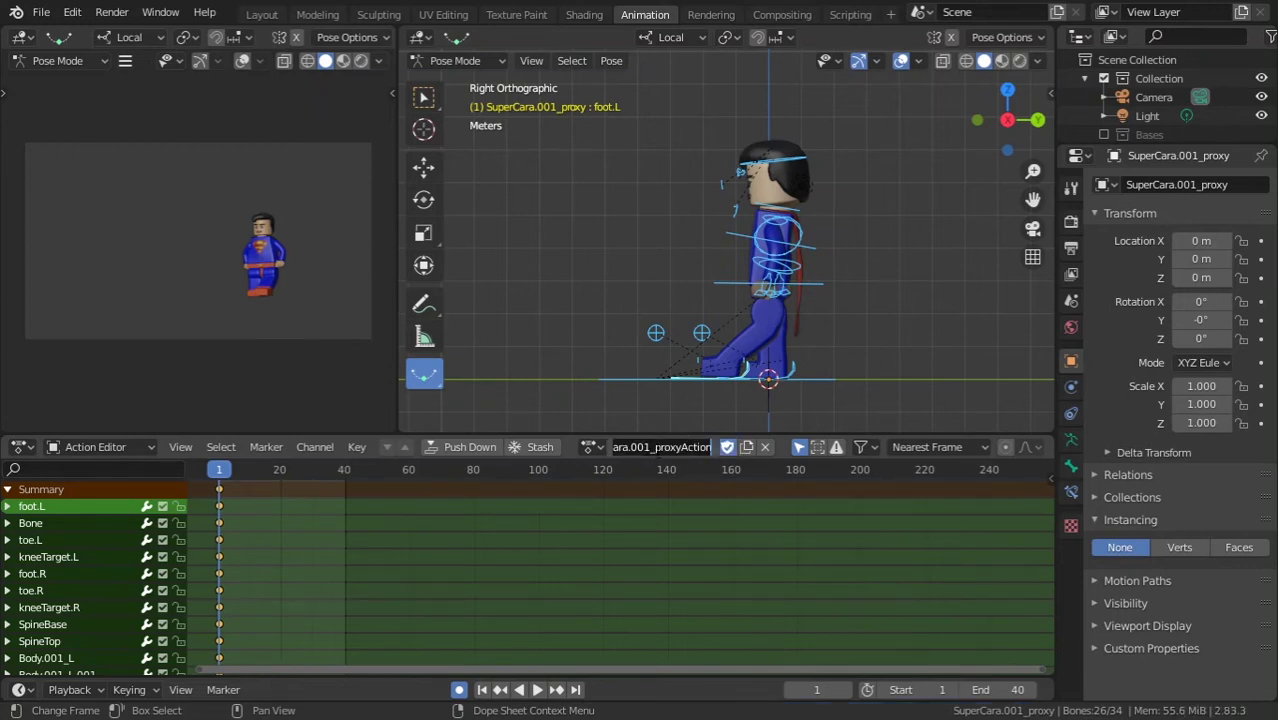
key("BackSpace")
key("BackSpace")
key("BackSpace")
key("BackSpace")
key("BackSpace")
key("BackSpace")
key("BackSpace")
key("BackSpace")
key("BackSpace")
key("BackSpace")
key("BackSpace")
key("BackSpace")
key("BackSpace")
key("BackSpace")
key("BackSpace")
key("BackSpace")
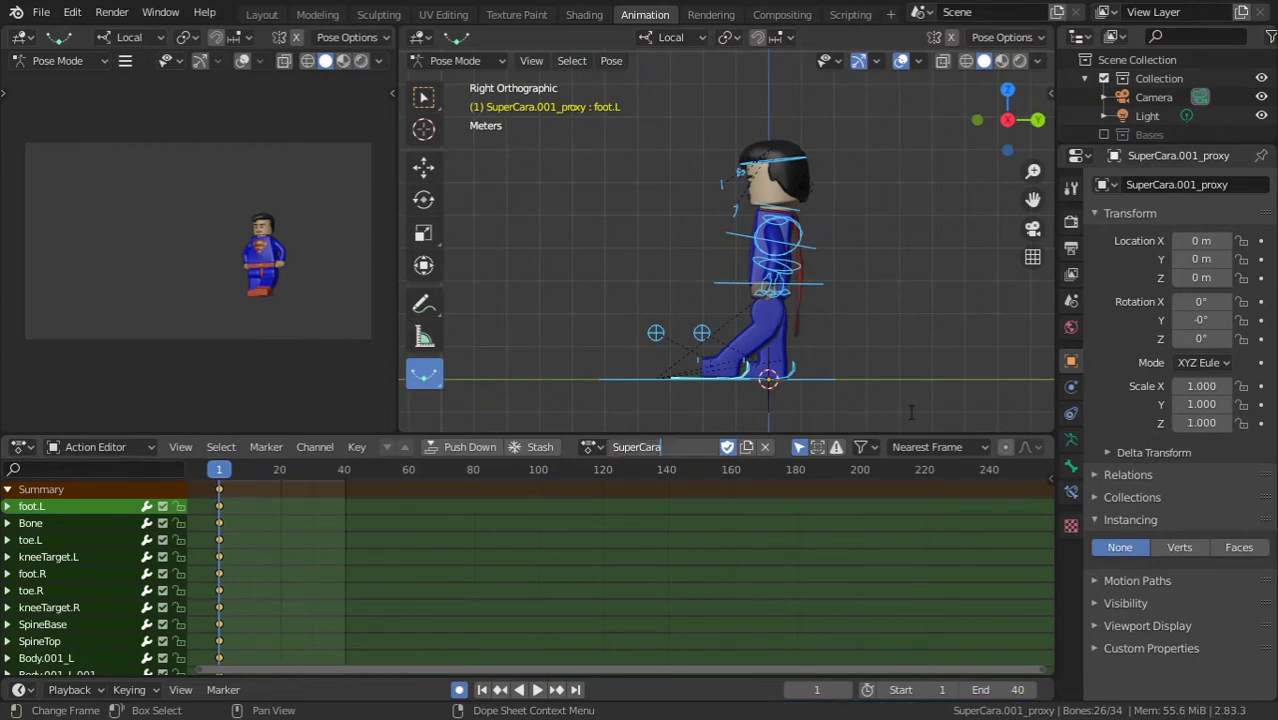
type("Walk")
key("Return")
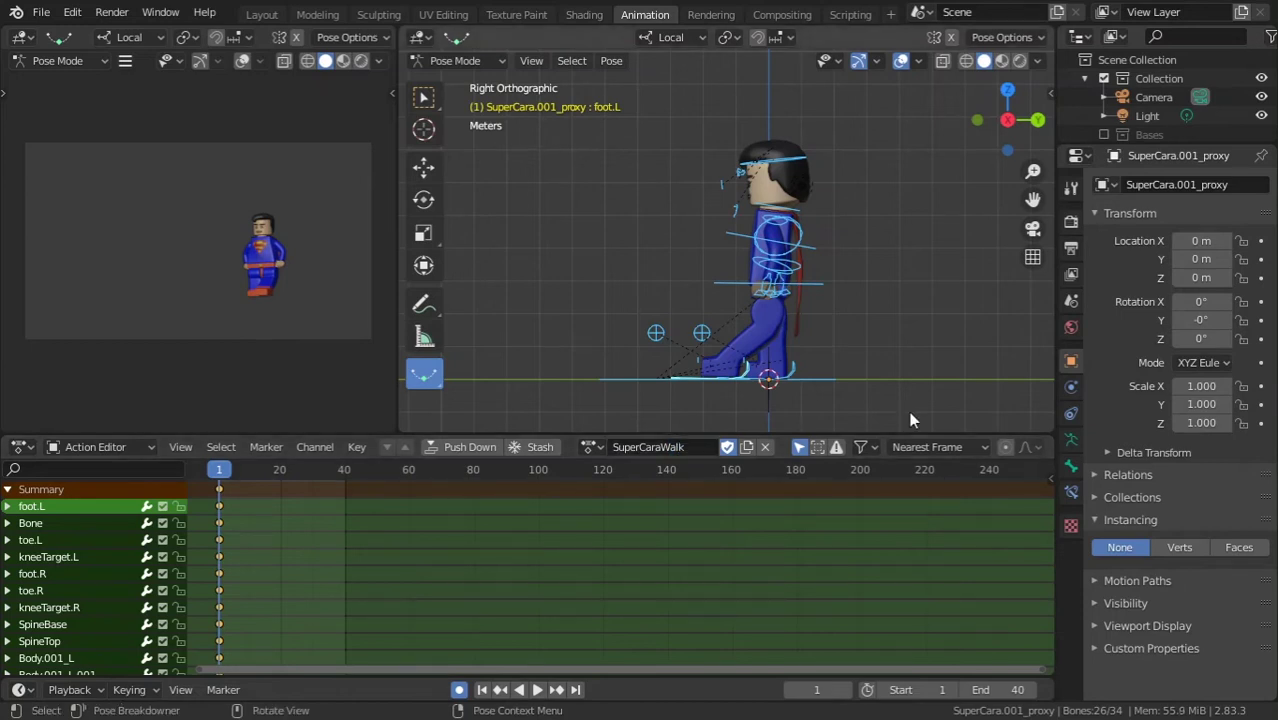
- Extend the action's name to SuperCaraWalk01 and save the file
double_click(681, 450)
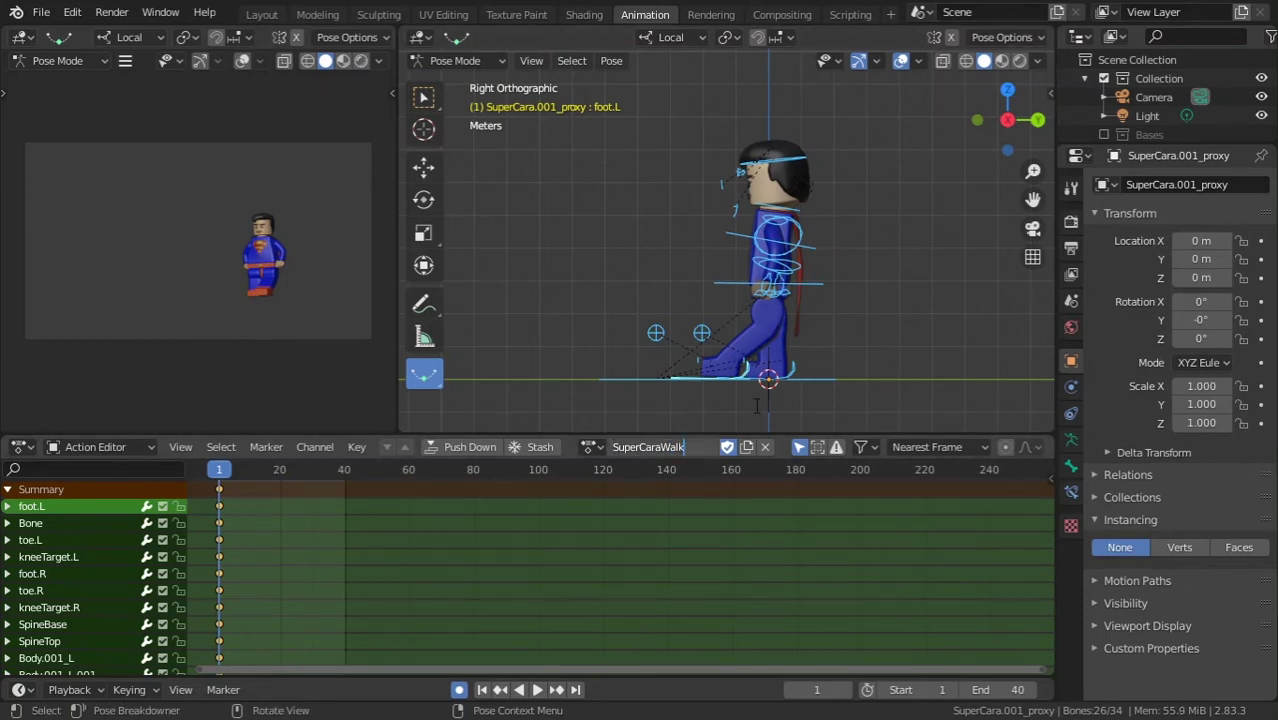
key("Return")
key("ctrl+s")
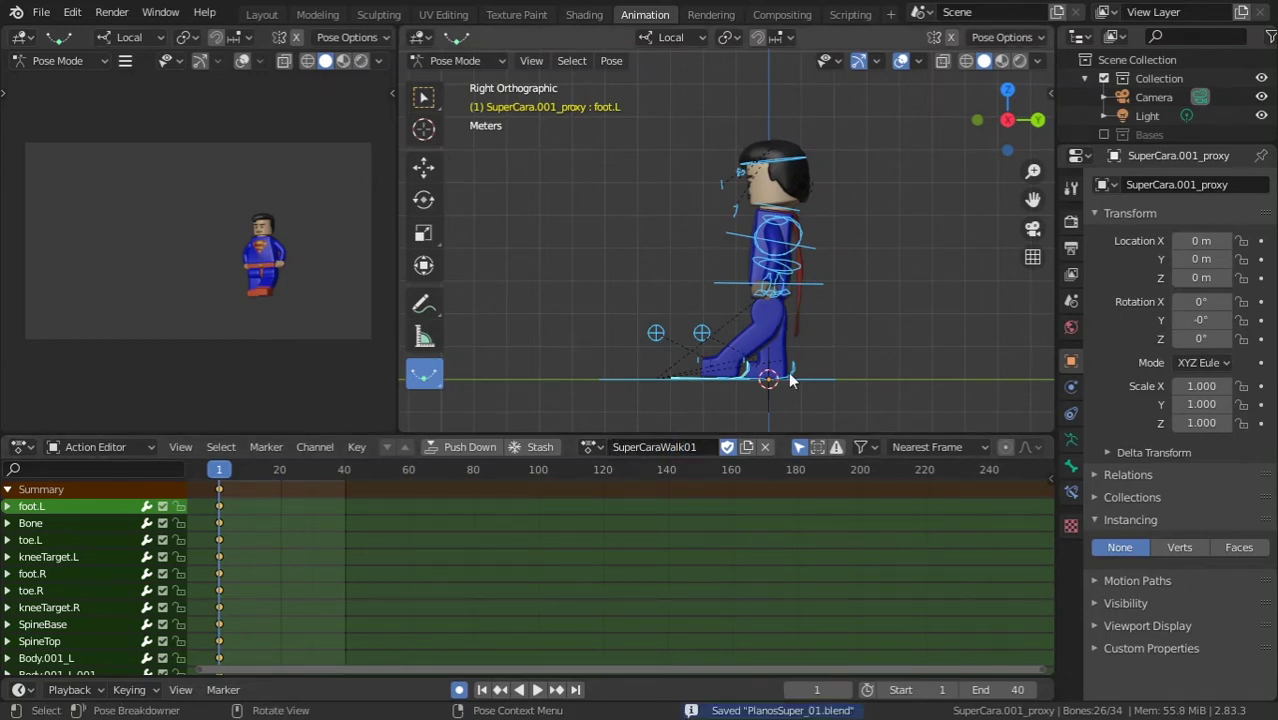
- Move the foot.R control backward about 1.8 m along its local Y axis
left_click(800, 370)
key("g")
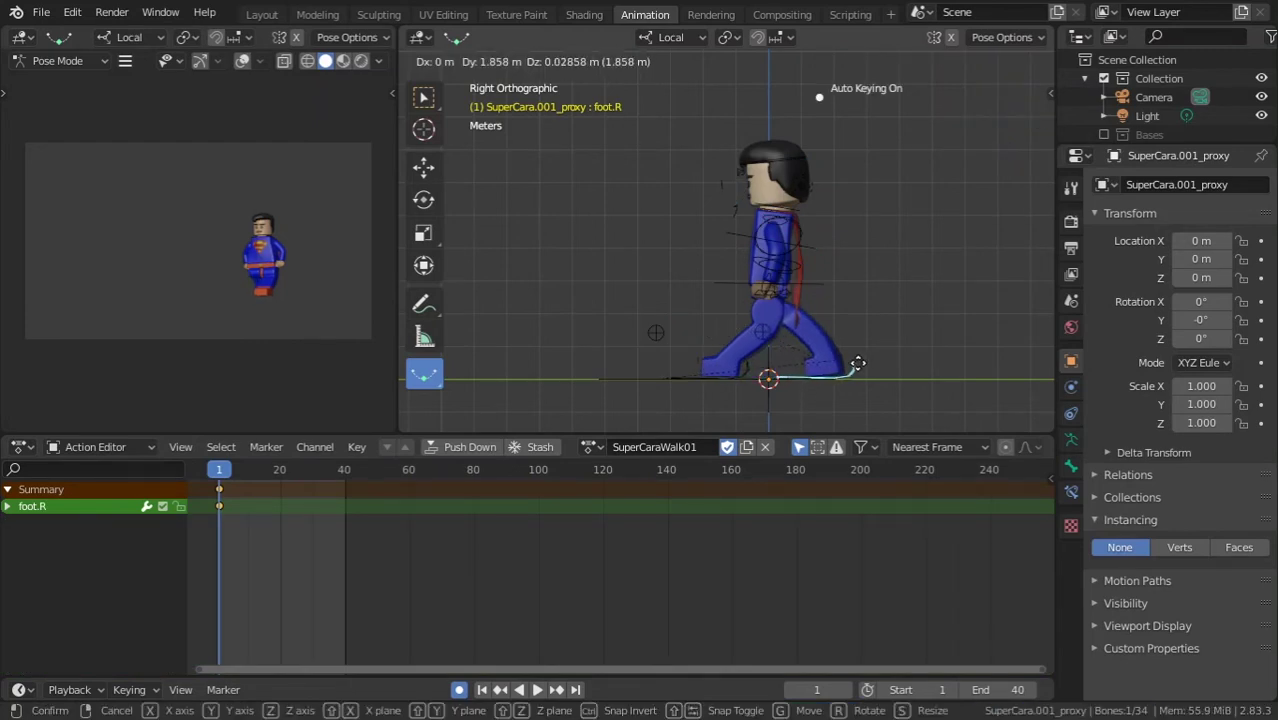
key("y")
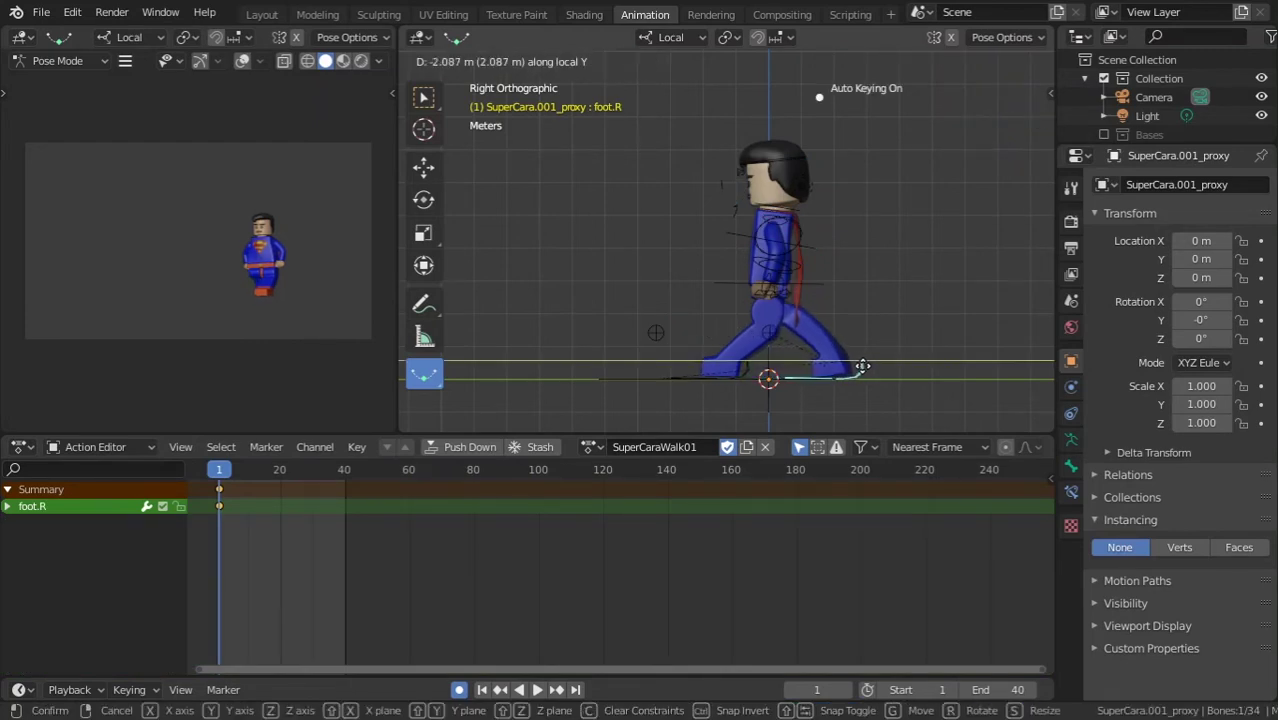
left_click(825, 313)
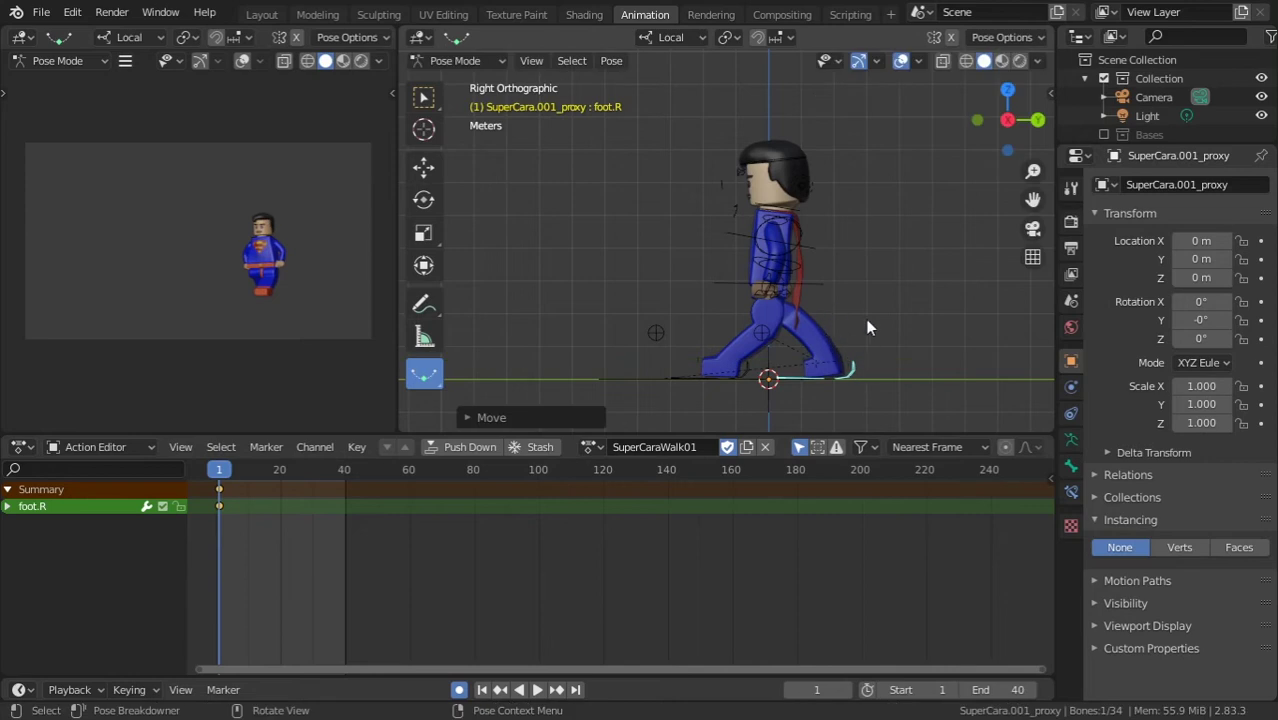
- Rotate the foot.L control so its toes point up and lower it slightly to rest the heel on the floor
left_click(749, 368)
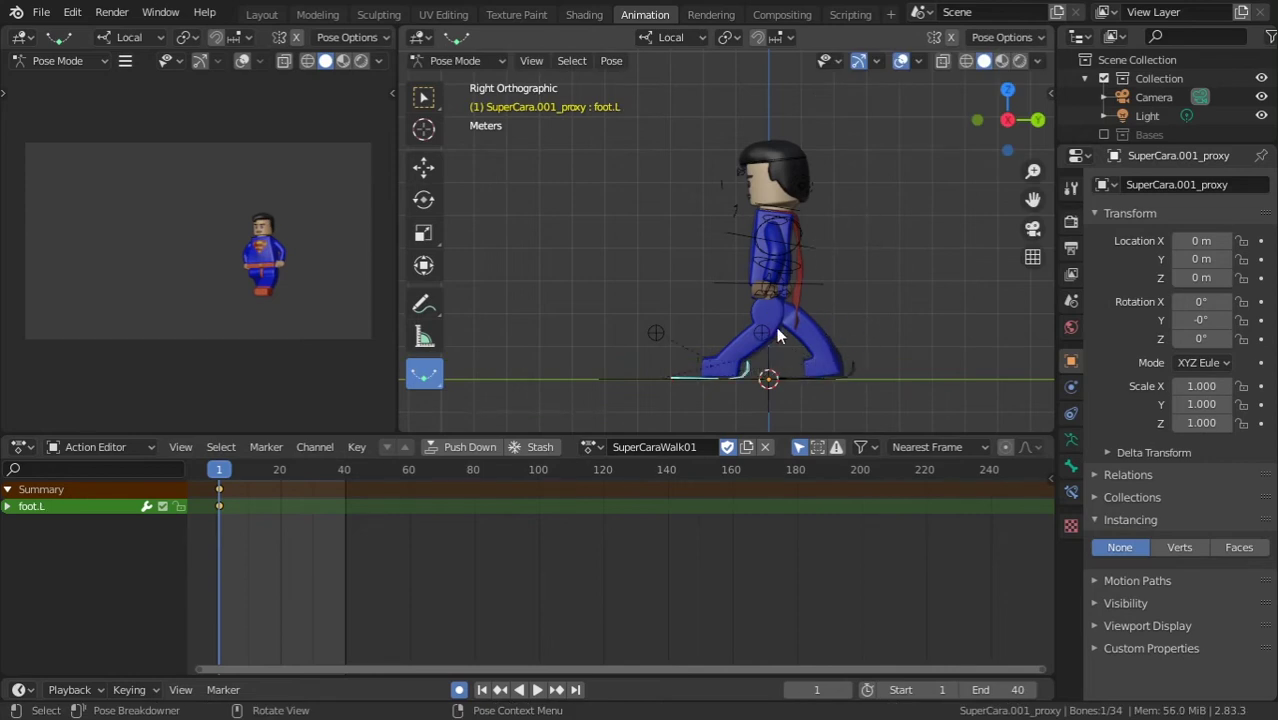
key("r")
left_click(782, 372)
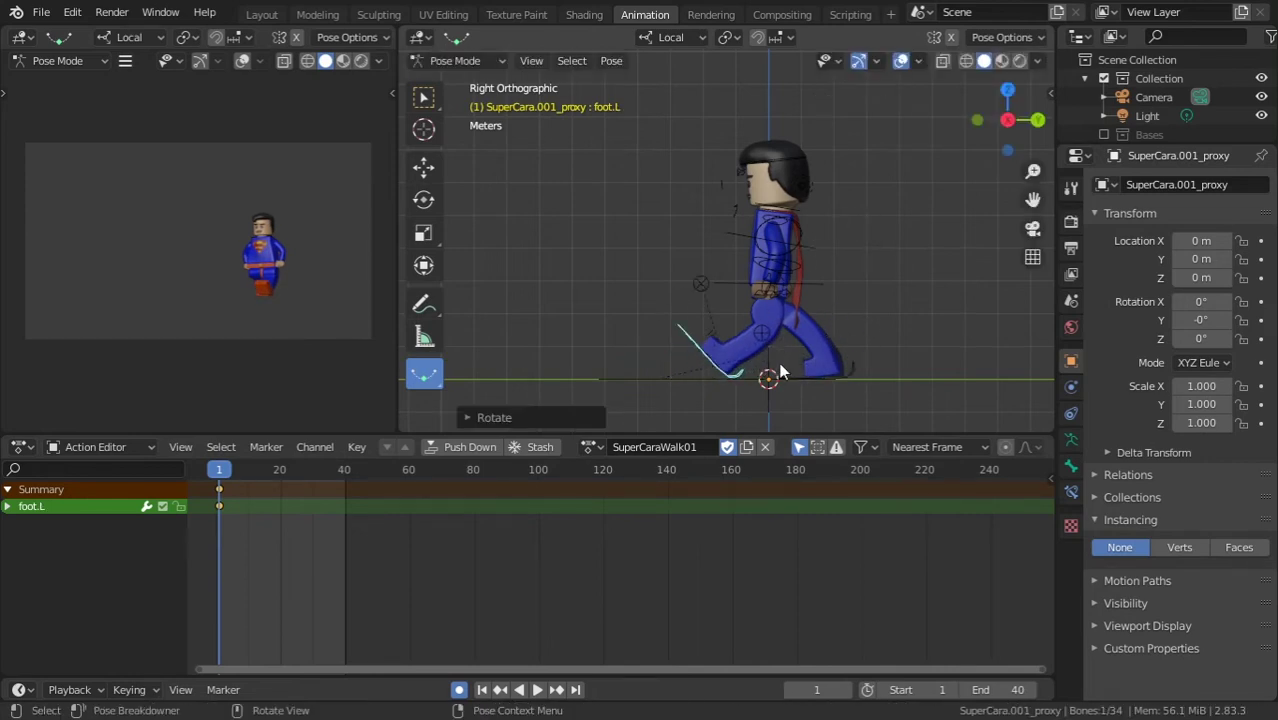
scroll(774, 330, "up", 3)
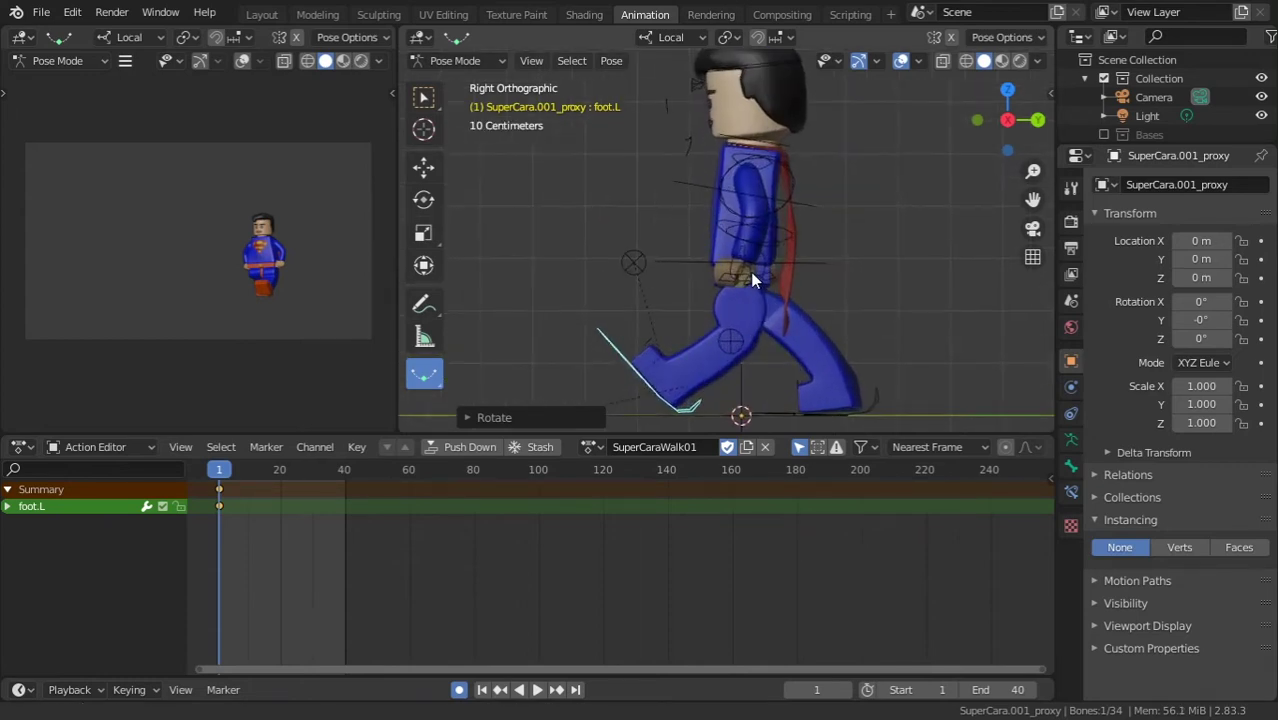
key("g")
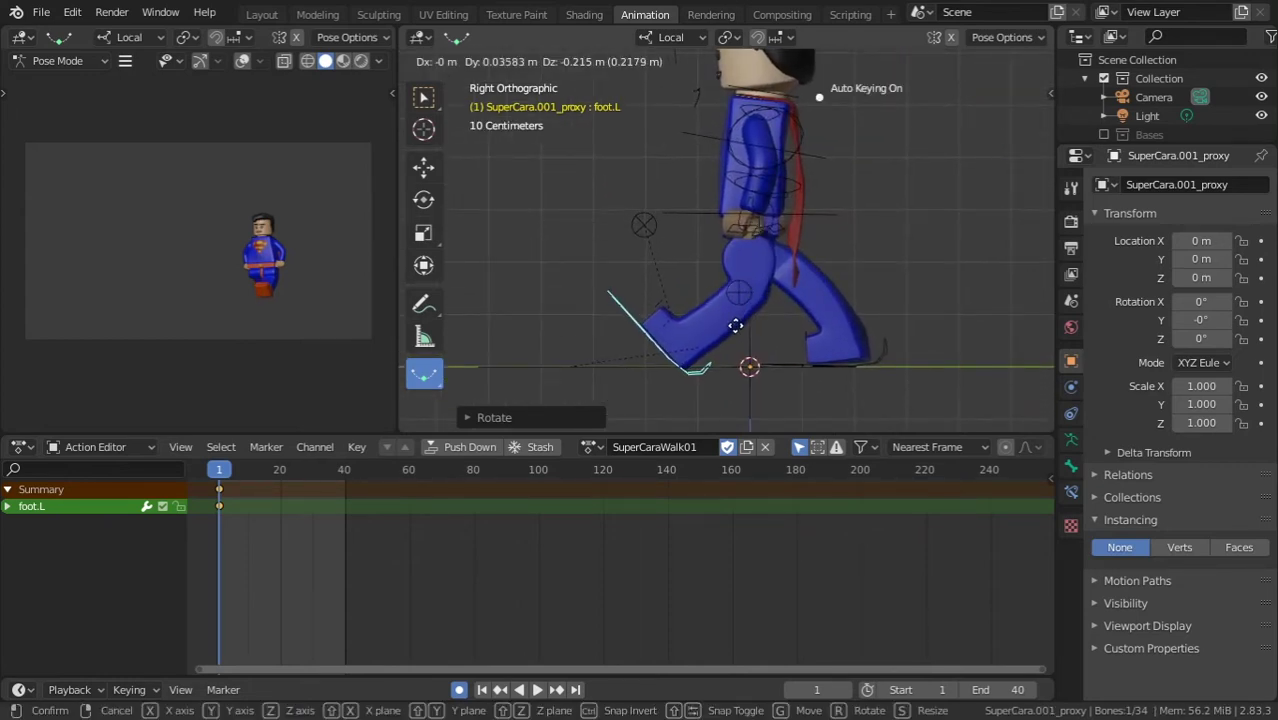
left_click(735, 325)
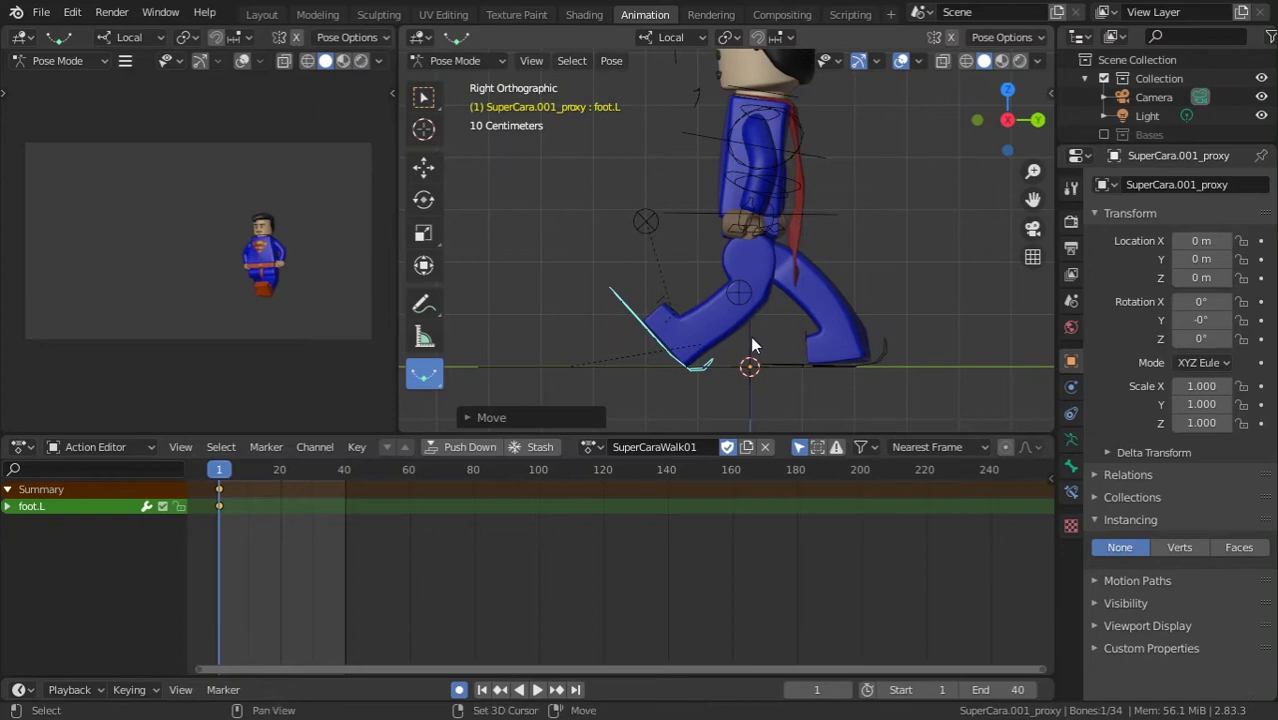
- Add a mesh plane at the origin in Object Mode and scale it by 10 as the floor
key("ctrl+Tab")
key("shift+a")
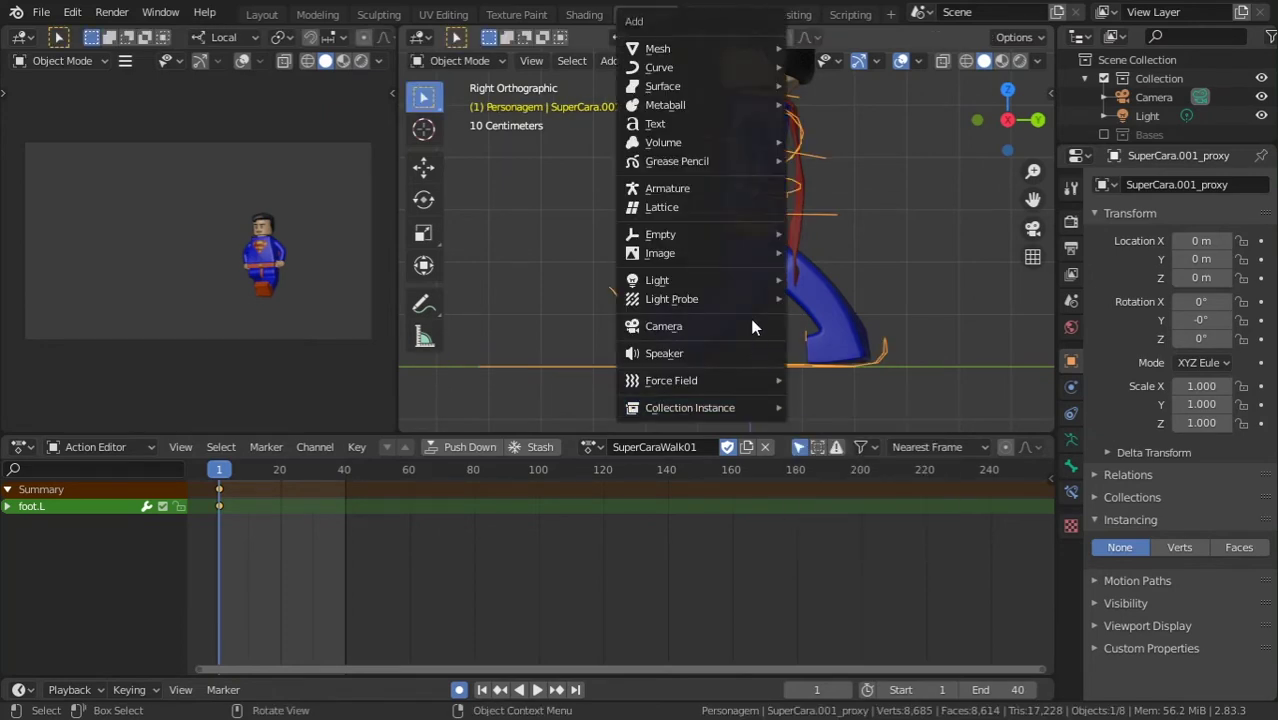
mouse_move(727, 50)
left_click(828, 68)
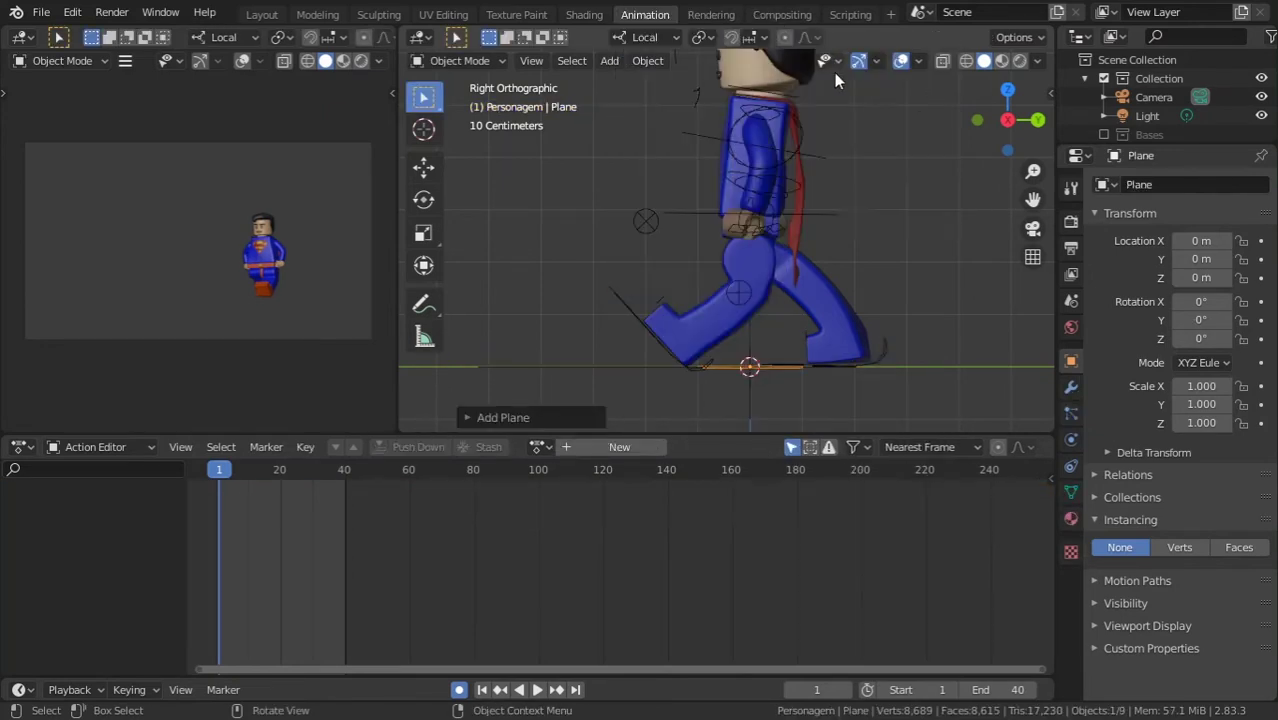
type("s")
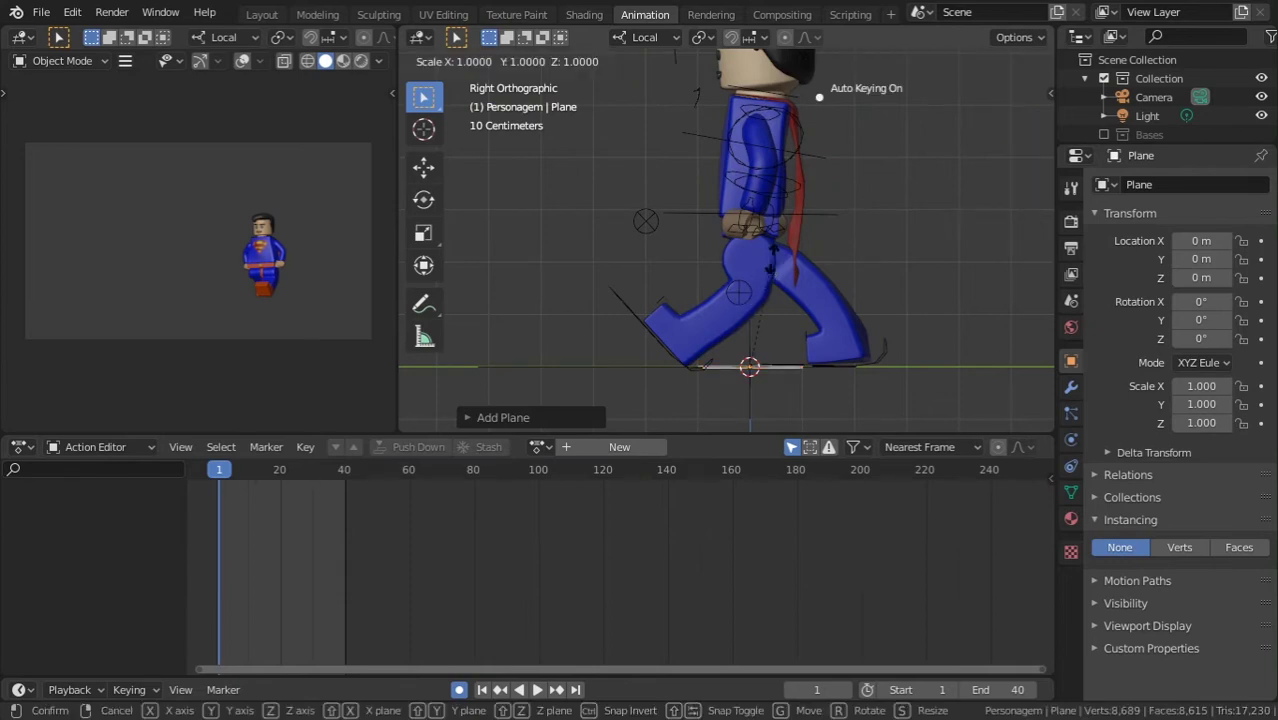
type("10")
key("Return")
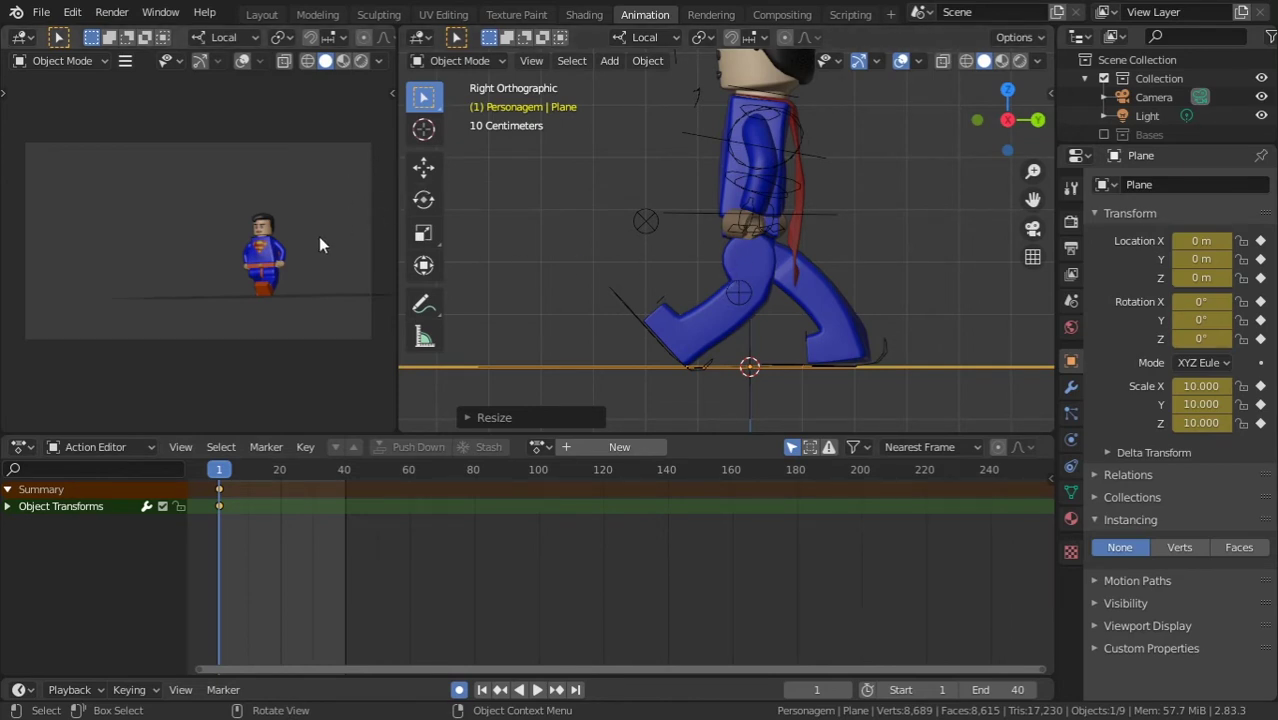
middle_click_drag(325, 228, 301, 252)
key("s")
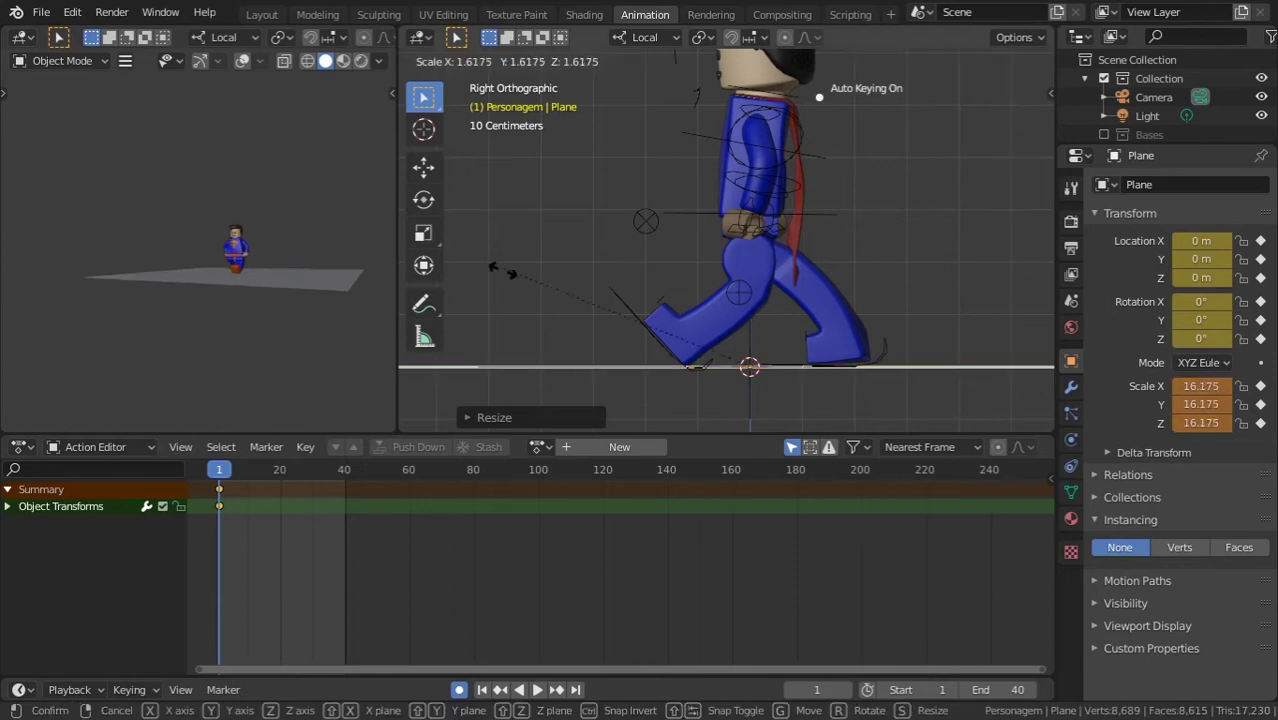
right_click(316, 276)
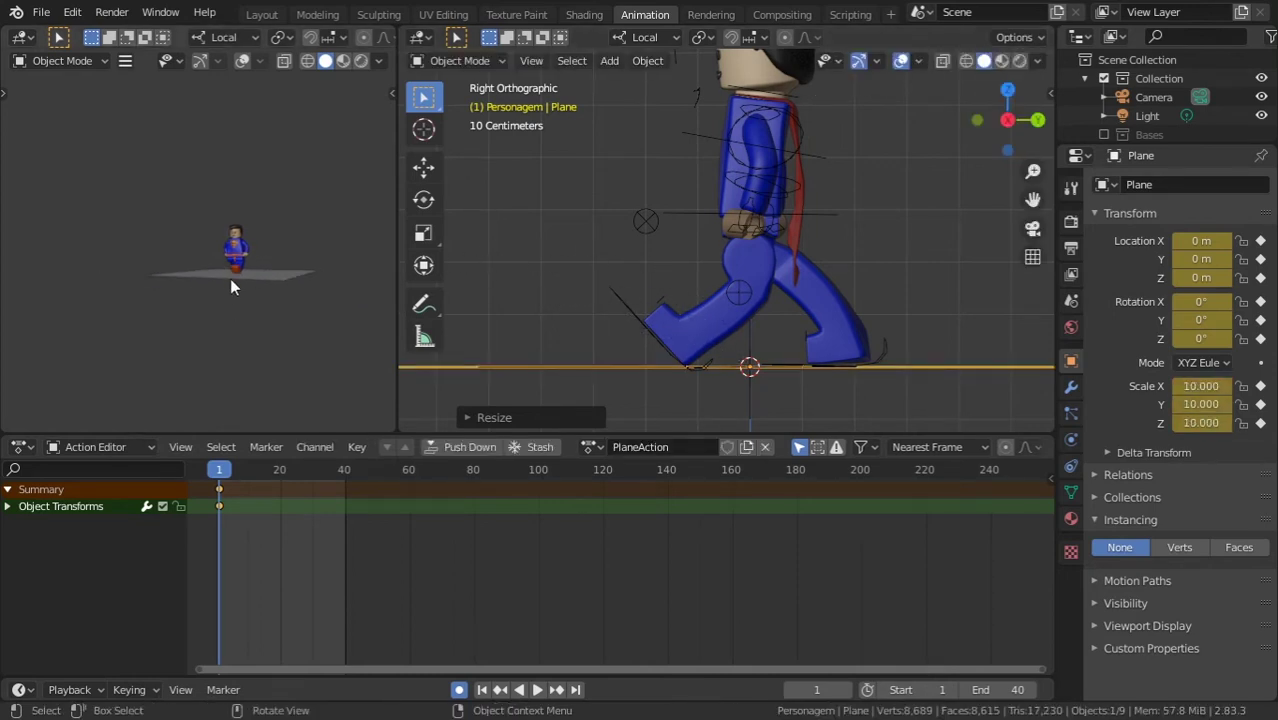
- Restore the camera view and enlarge the floor plane to a scale of about 35.4
key("KP_0")
key("s")
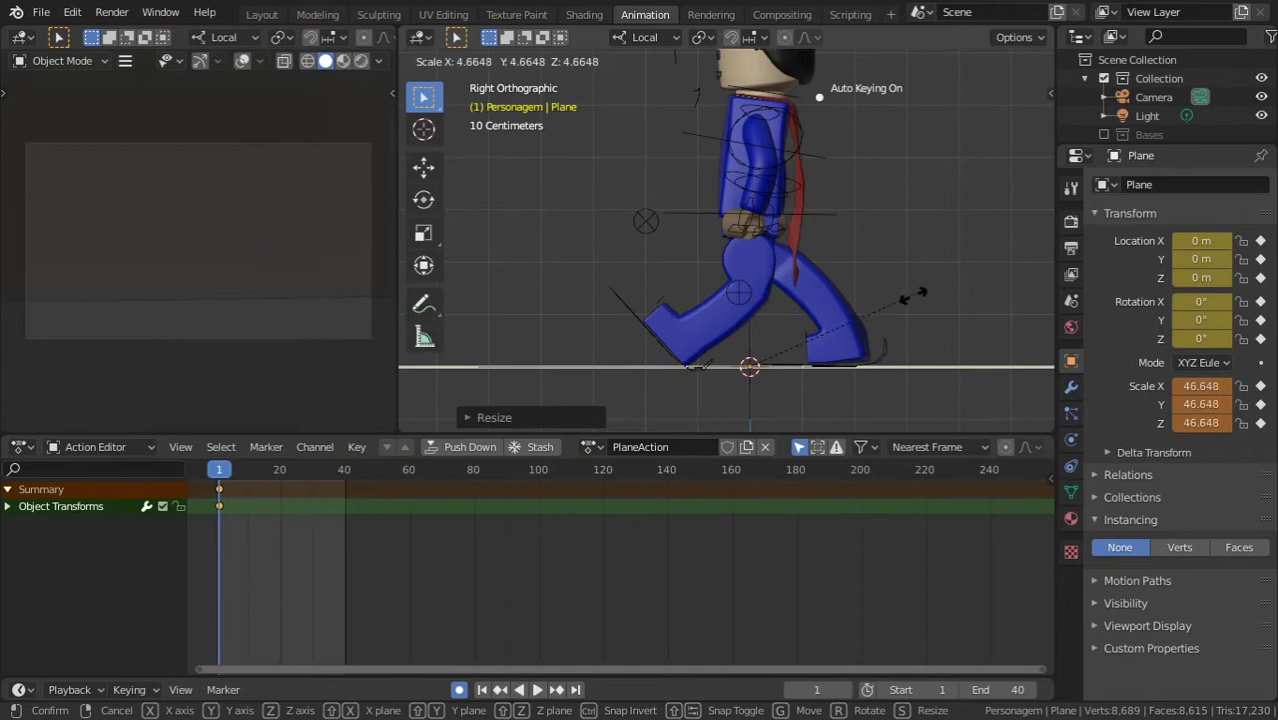
left_click(866, 315)
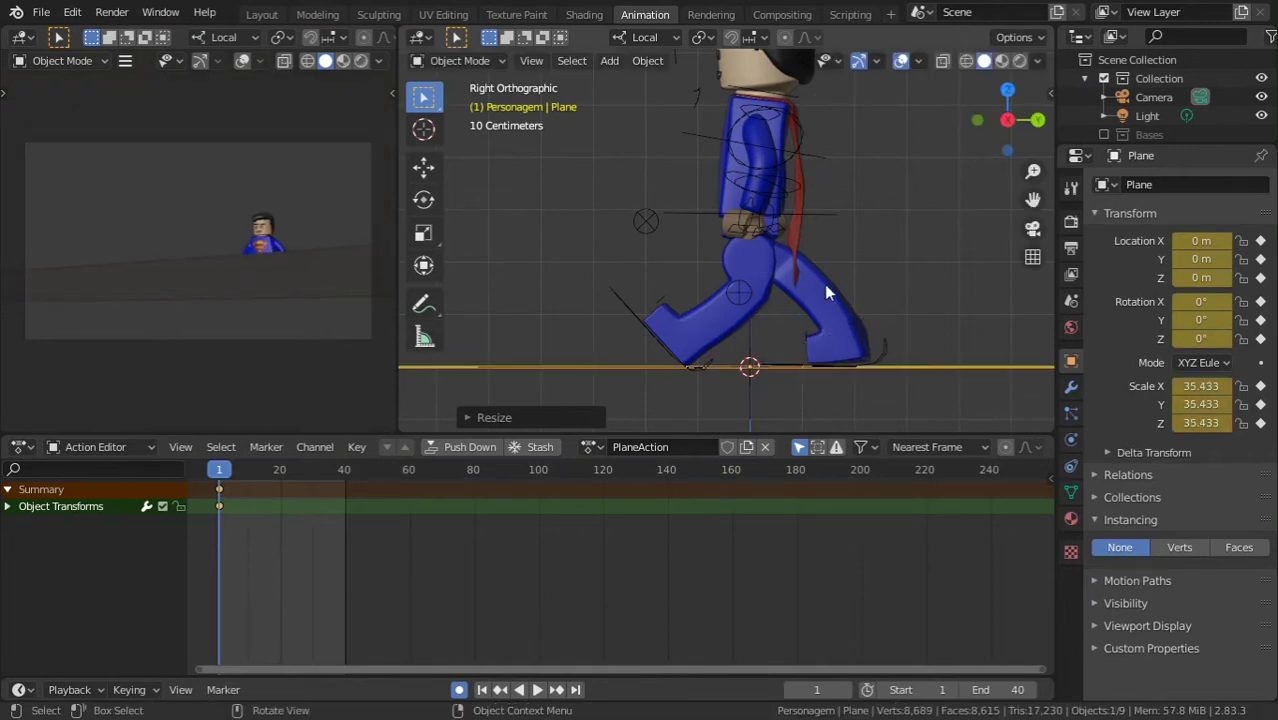
- Reframe the camera in the Layout workspace so it looks down on the character and floor, and save the file
left_click(262, 14)
middle_click_drag(672, 347, 734, 347)
scroll(665, 361, "up", 2)
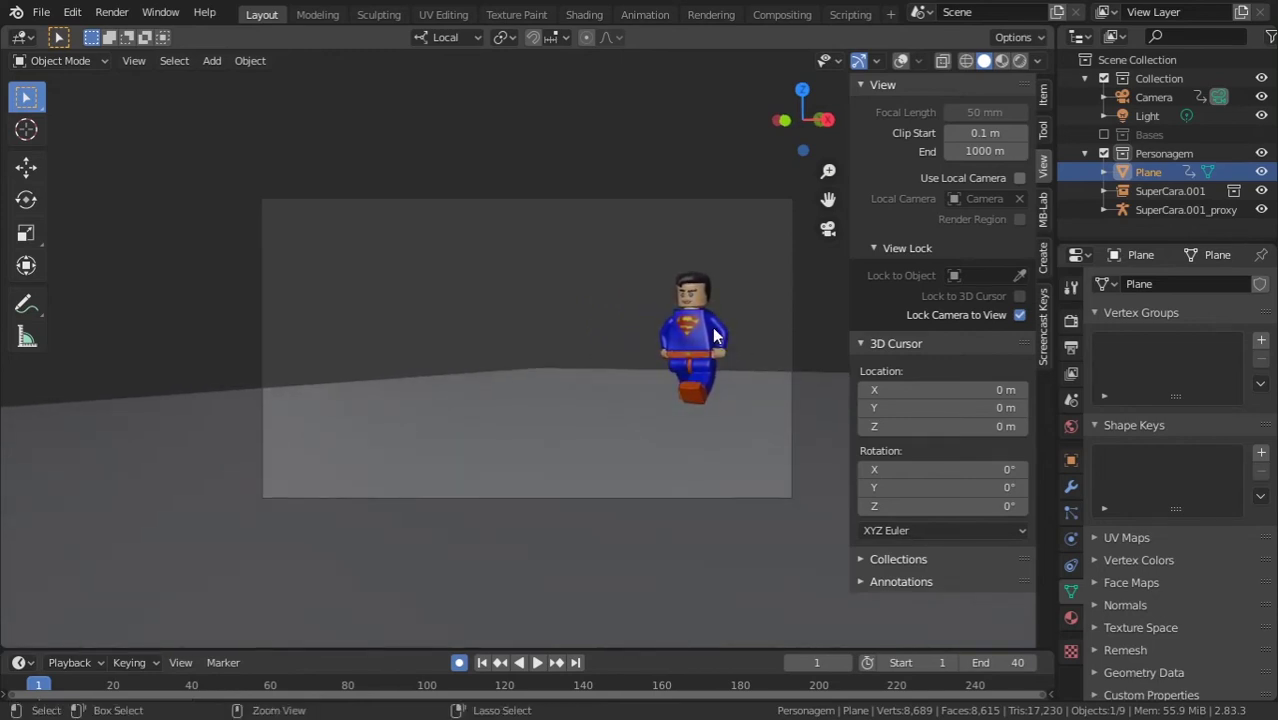
key("ctrl+s")
- In the Animation workspace, put the character rig in Pose Mode and lower the SpineBase control by about 0.57 m
left_click(635, 15)
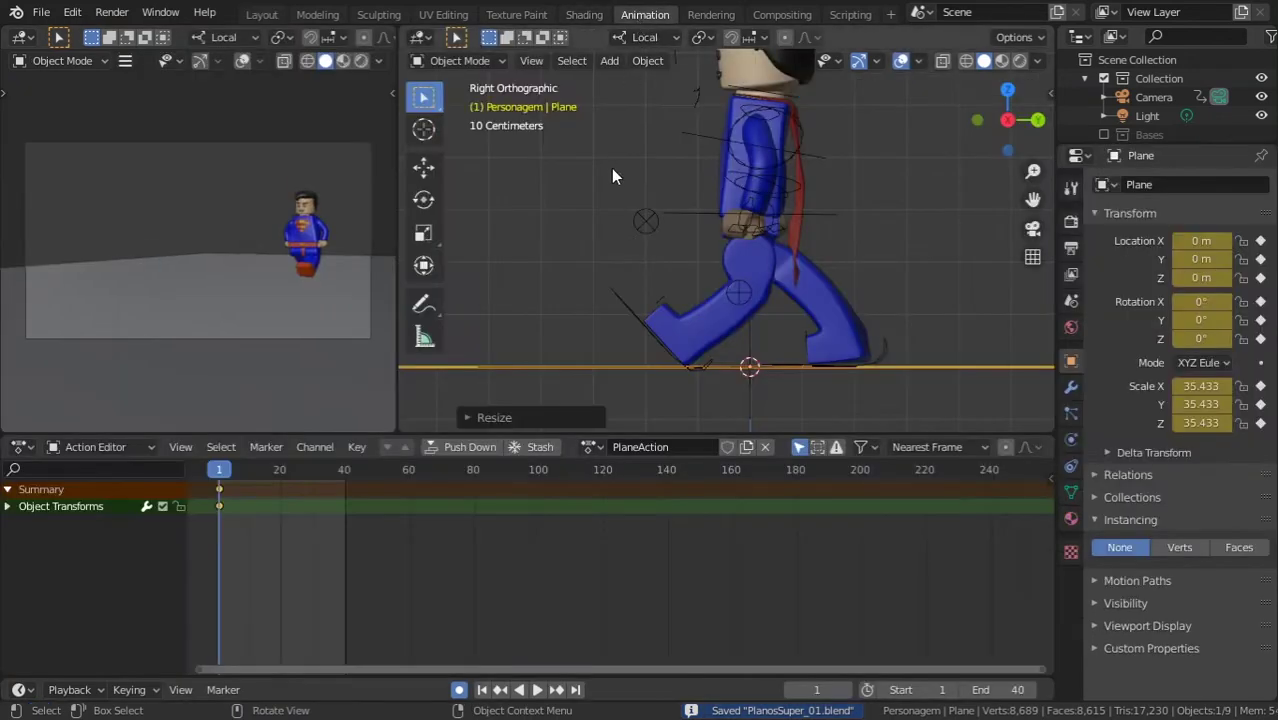
left_click(838, 228)
key("ctrl+Tab")
left_click(840, 232)
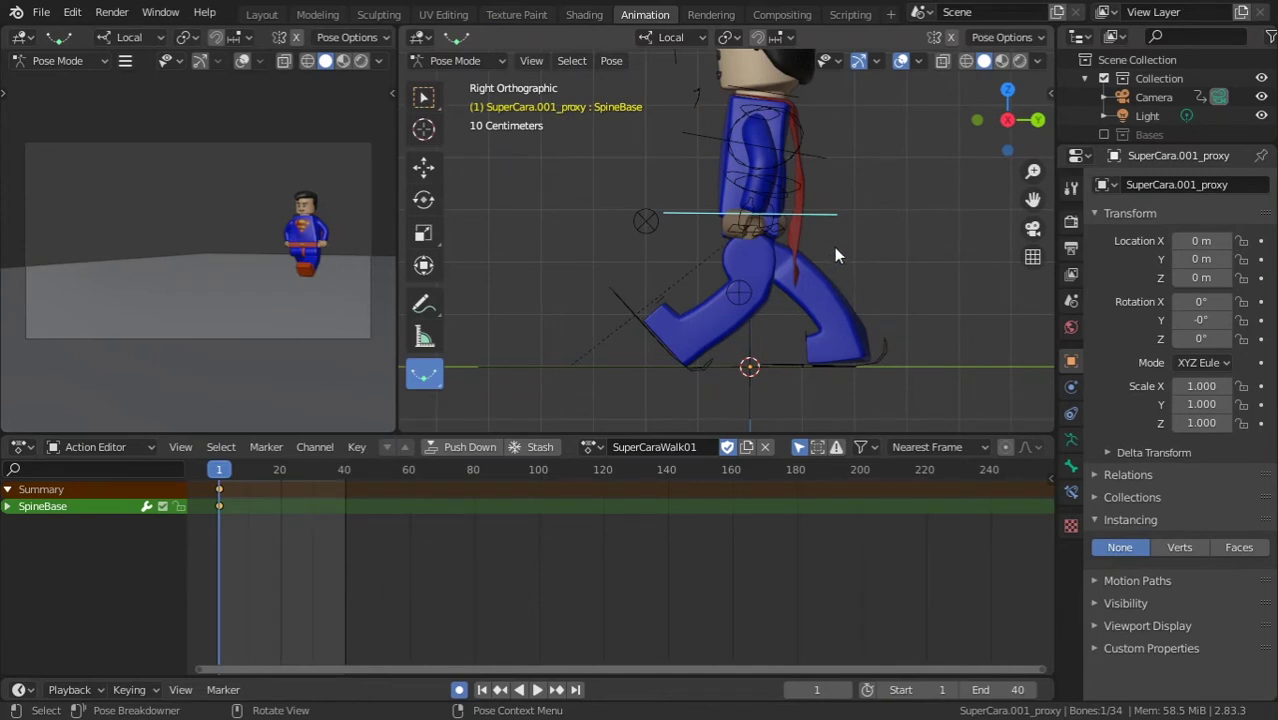
key("g")
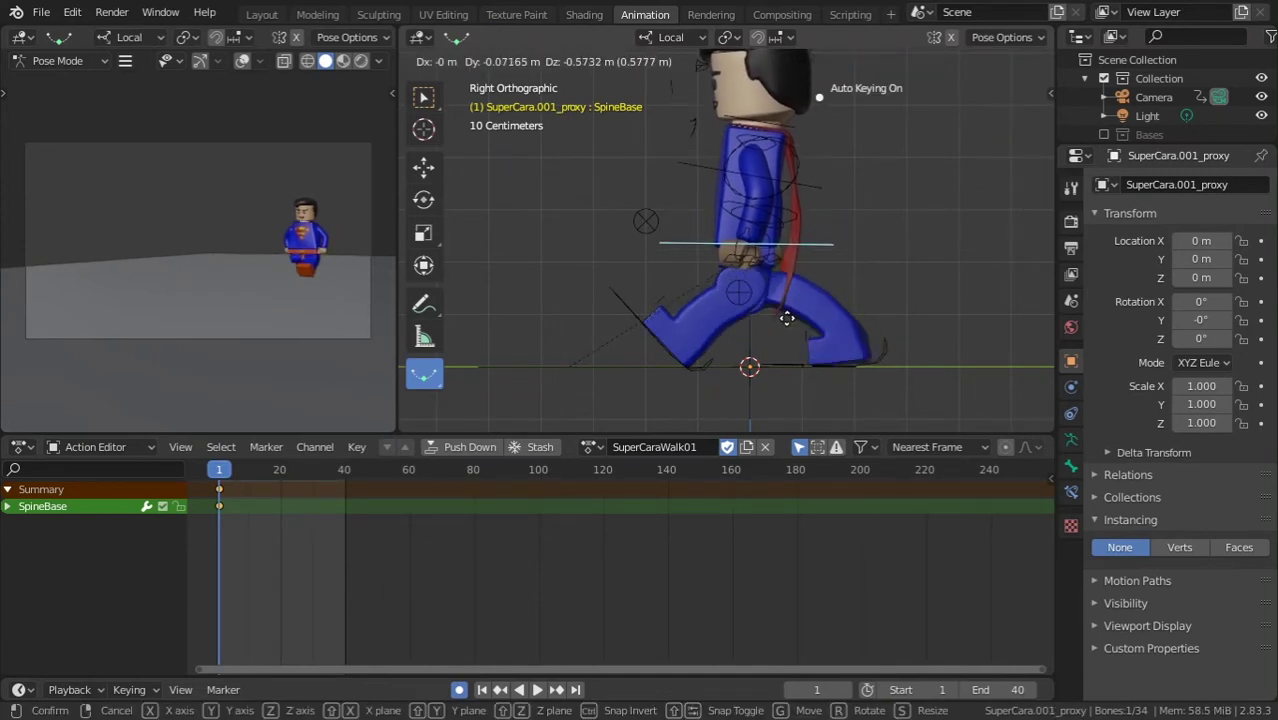
left_click(785, 316)
- Rotate foot.R about 42° onto its toe, move it up and forward about 0.94 m, and key the whole character
left_click(883, 356)
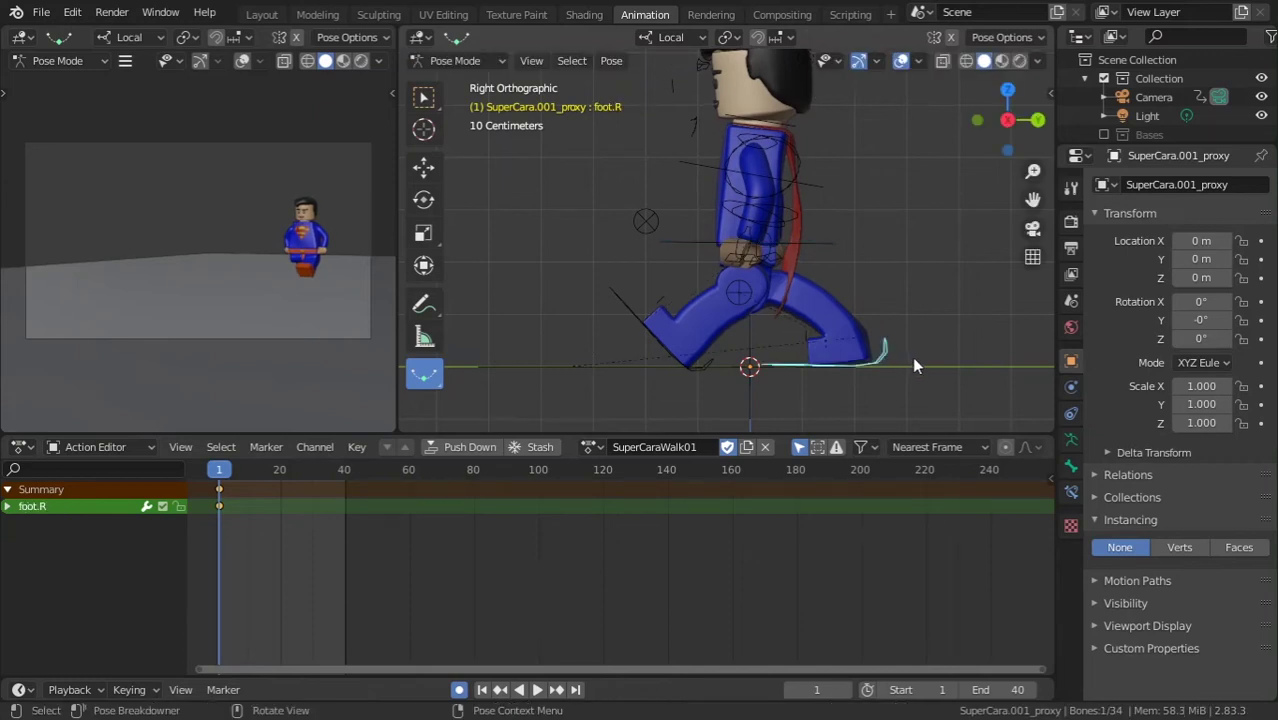
key("r")
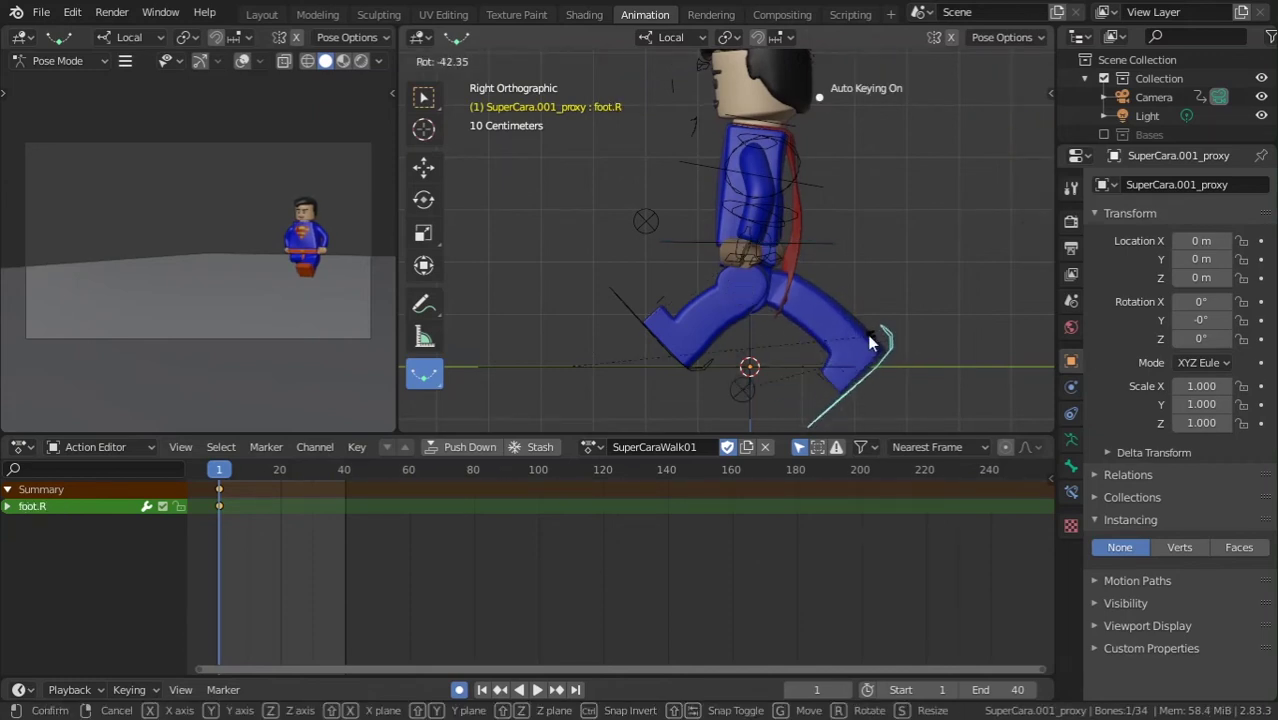
left_click(884, 338)
key("g")
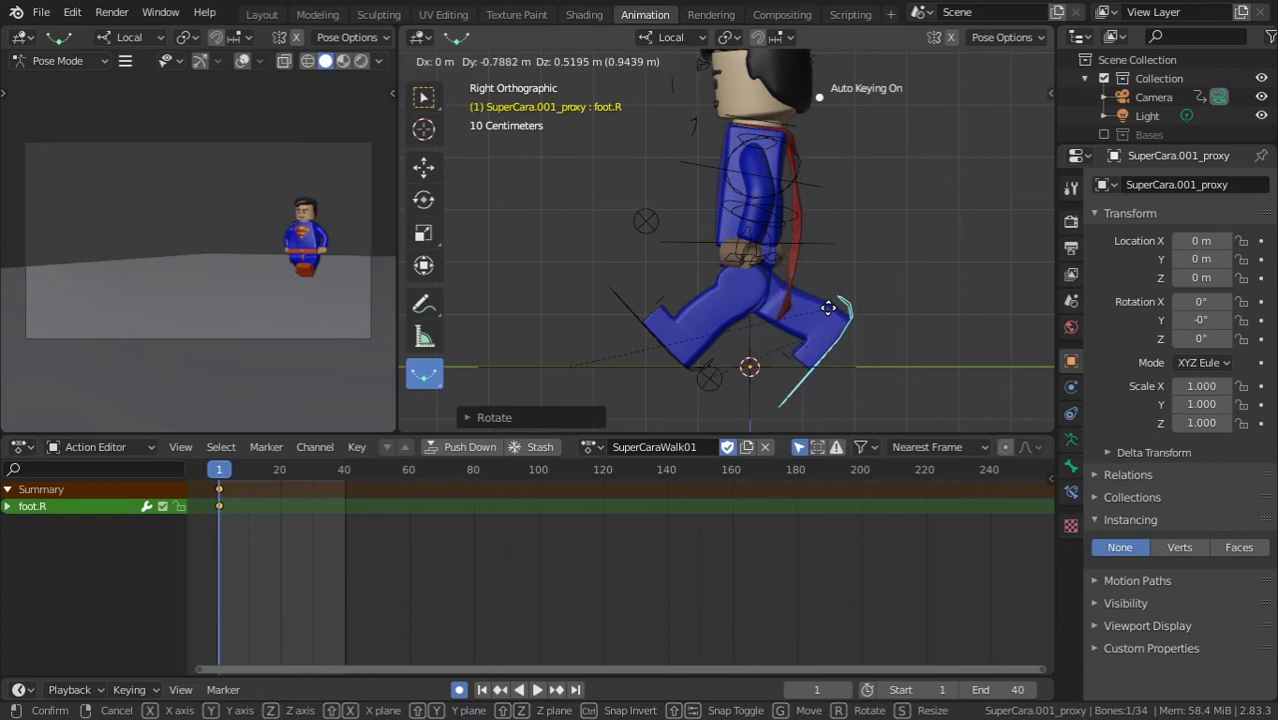
left_click(831, 300)
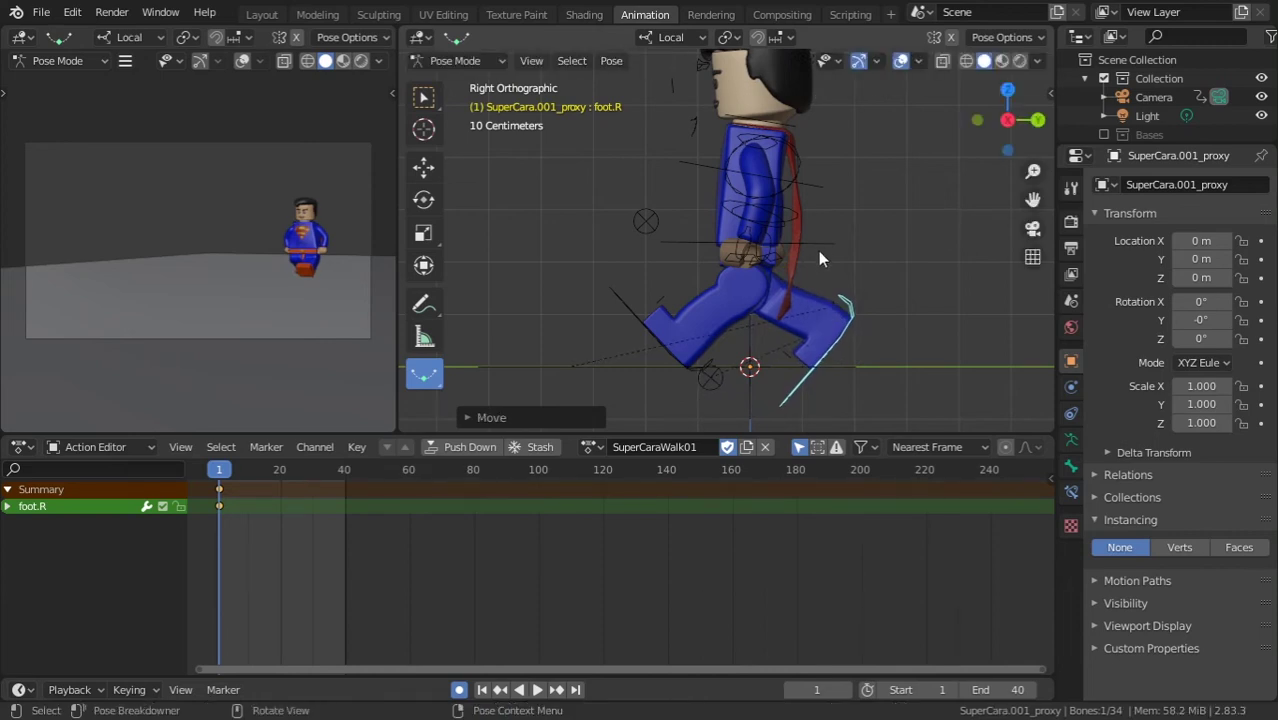
key("i")
left_click(831, 256)
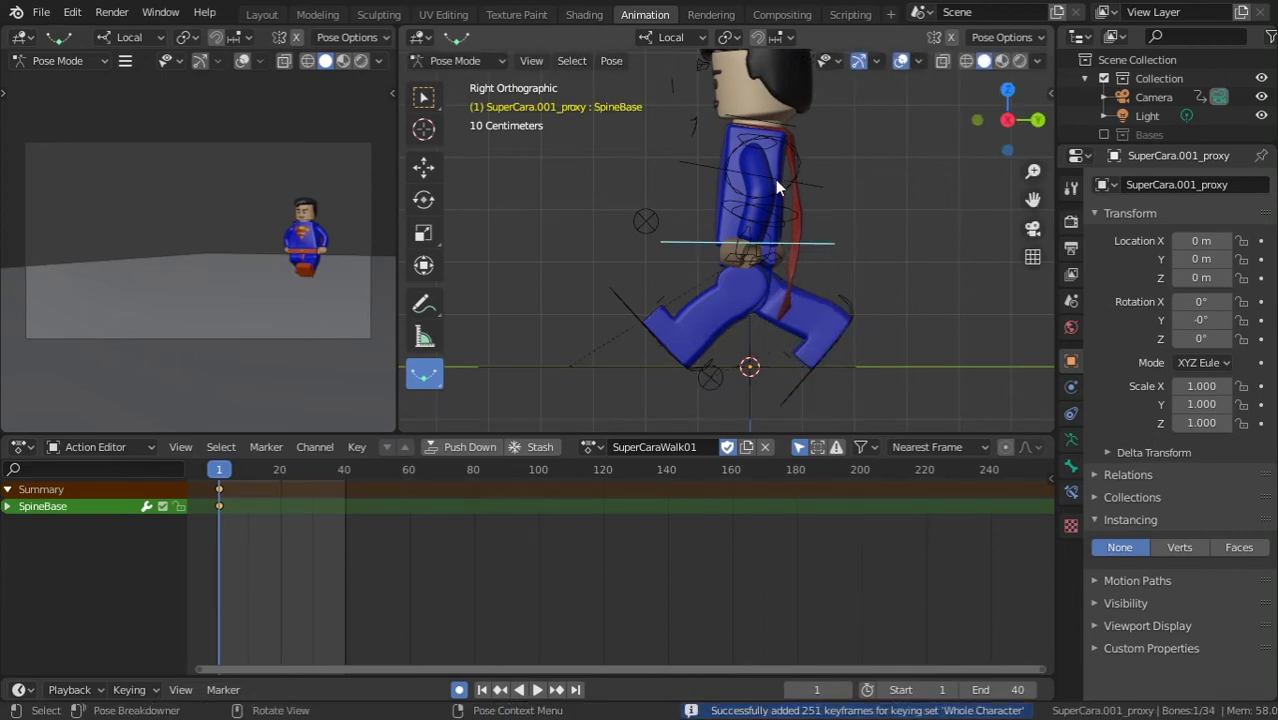
- Swing the Body.001_L.001 arm control back about 52° and adjust its rotation in front view to bring the arm closer to the body
left_click(741, 147)
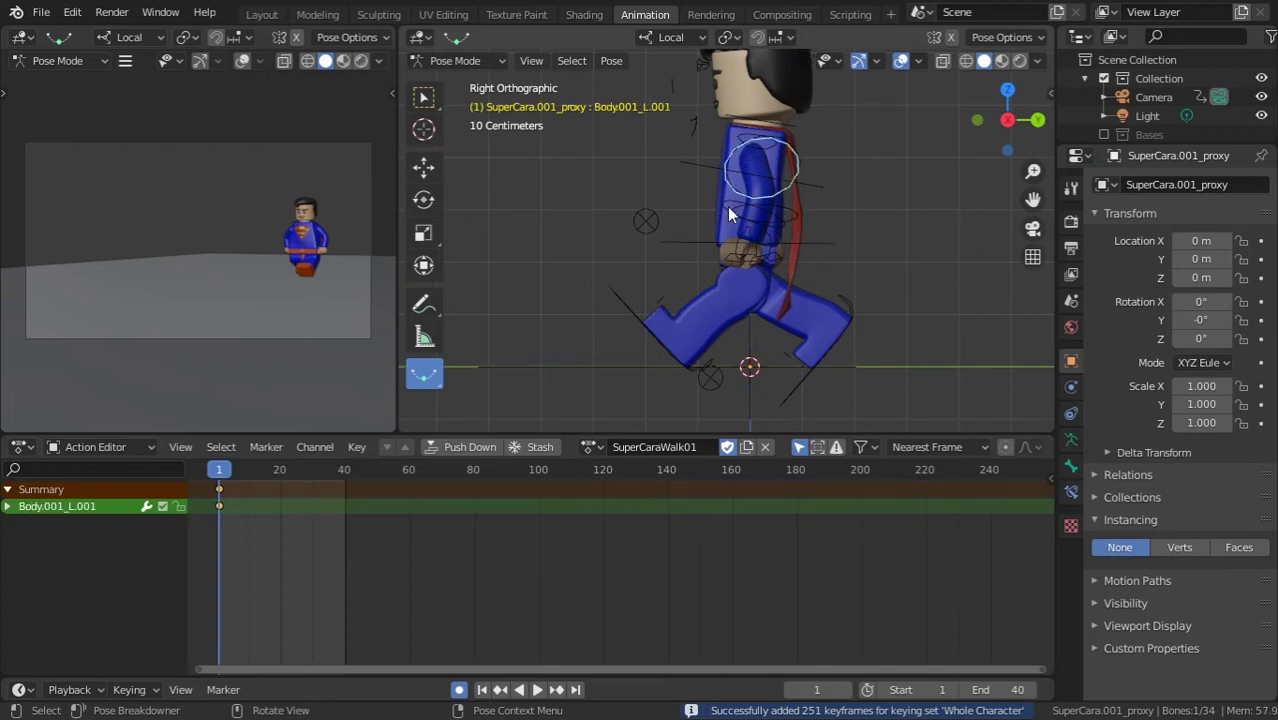
key("r")
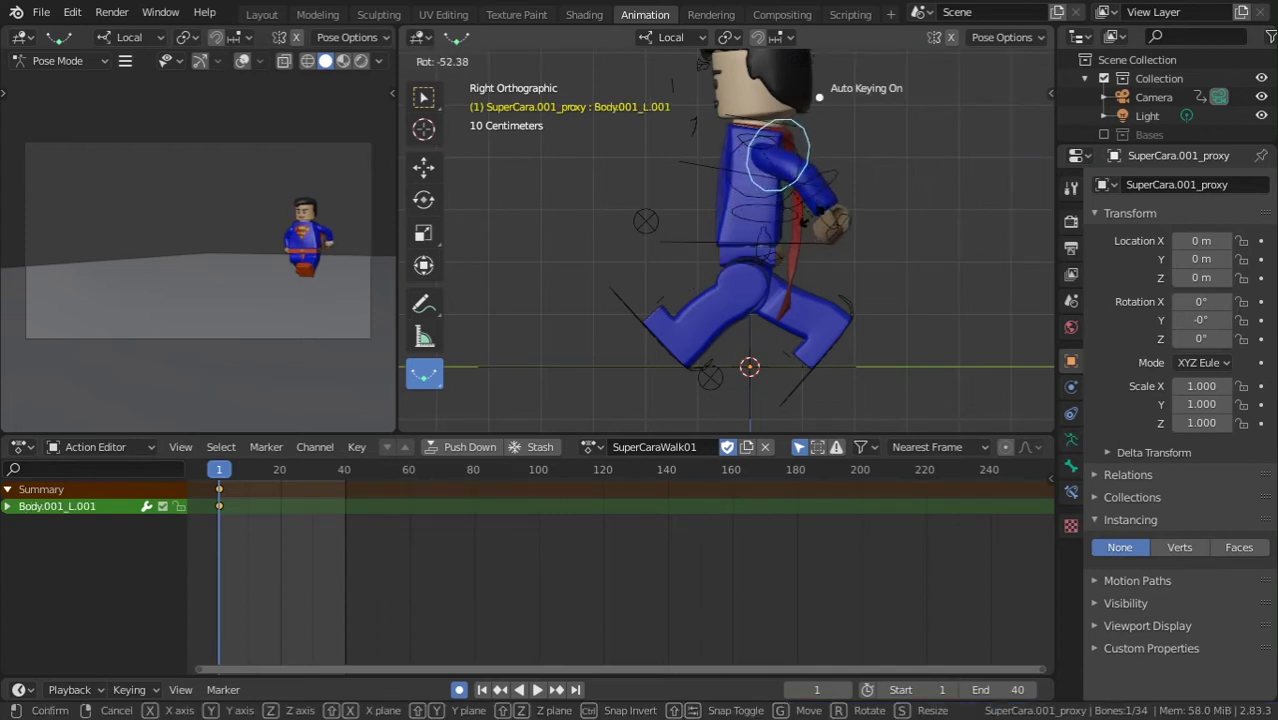
left_click(881, 180)
key("KP_1")
key("r")
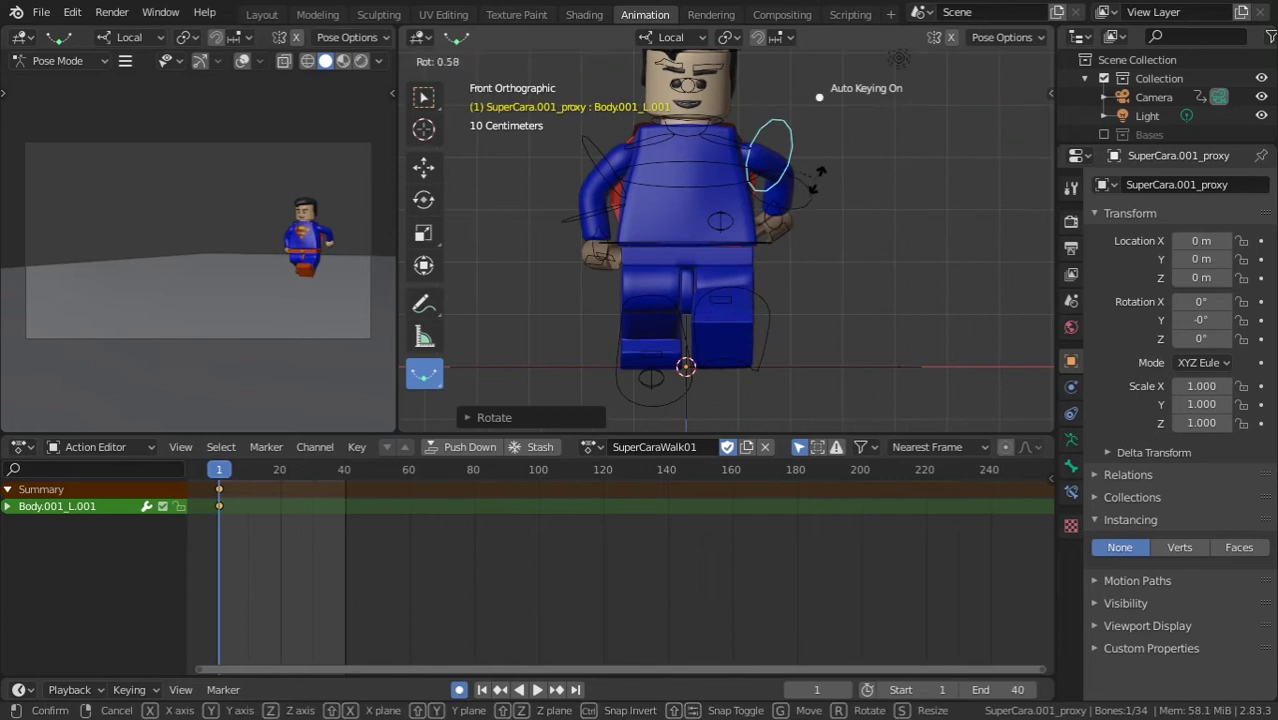
left_click(786, 216)
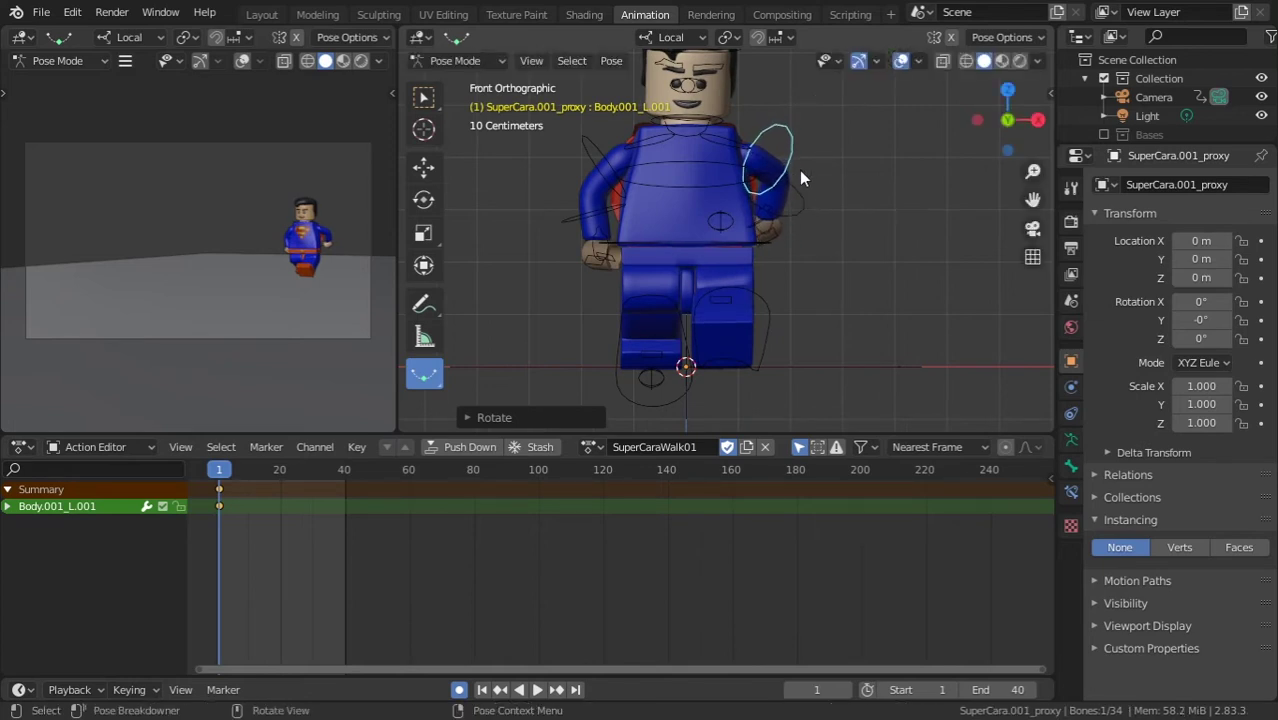
left_click(423, 199)
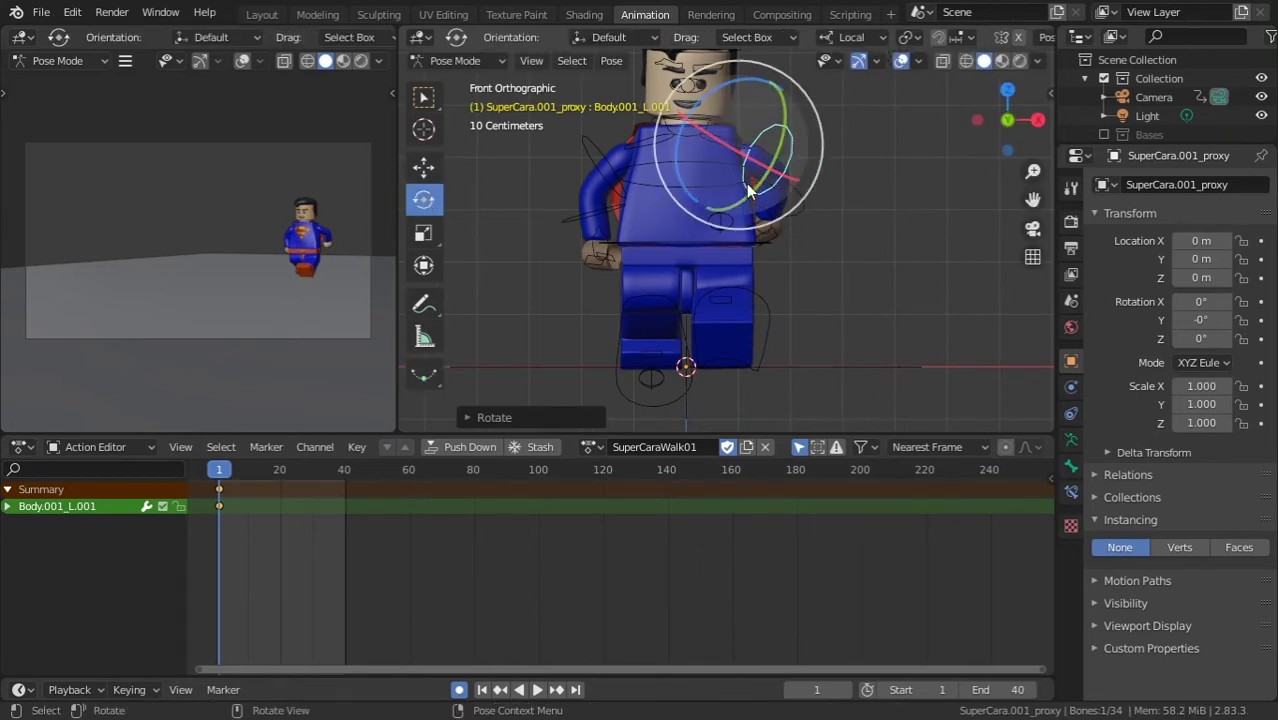
left_click_drag(745, 191, 750, 187)
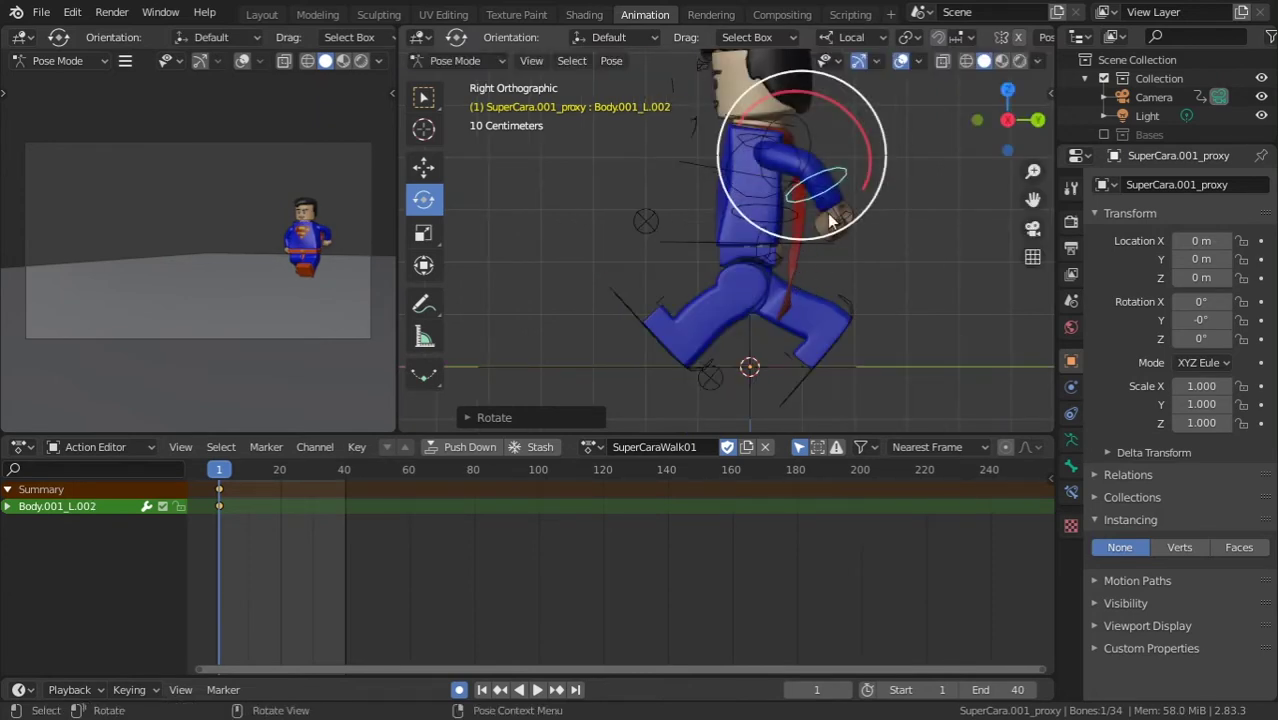
- From the left side view, swing the right arm forward and bend its forearm with Body.001_R.002
key("ctrl+KP_3")
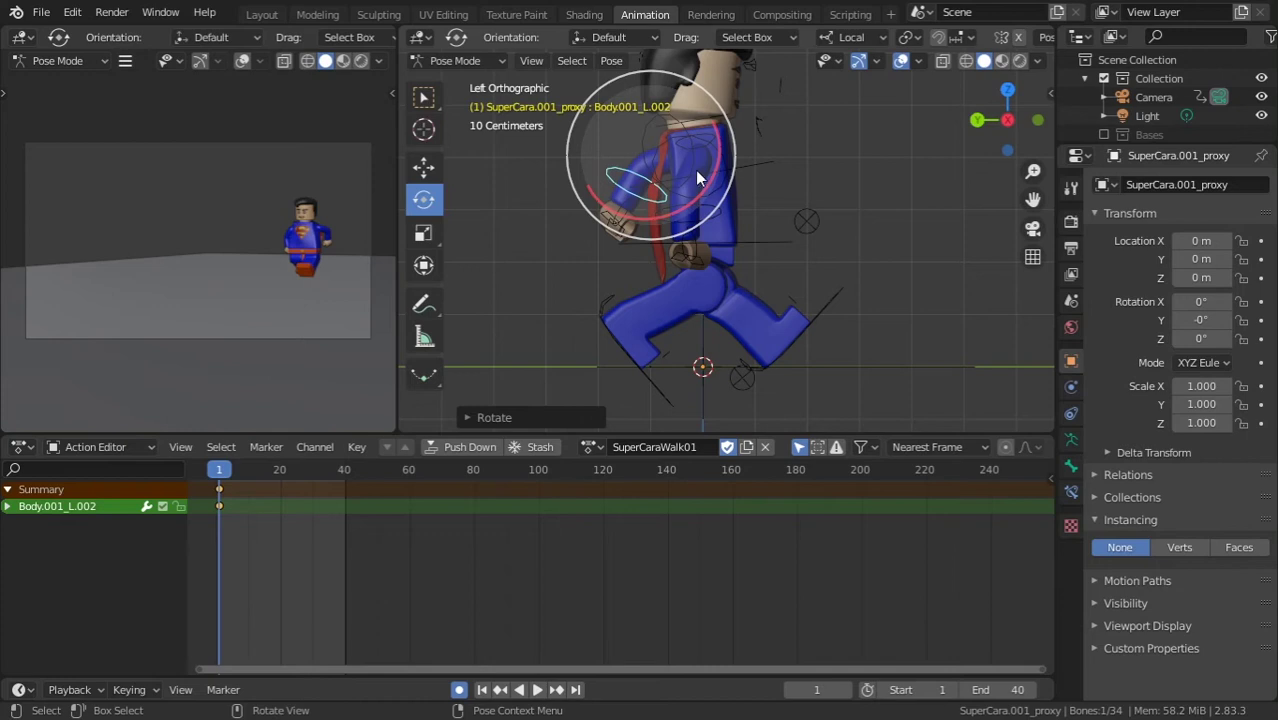
left_click(730, 180)
key("r")
left_click(781, 187)
left_click_drag(728, 142, 748, 160)
left_click(787, 180)
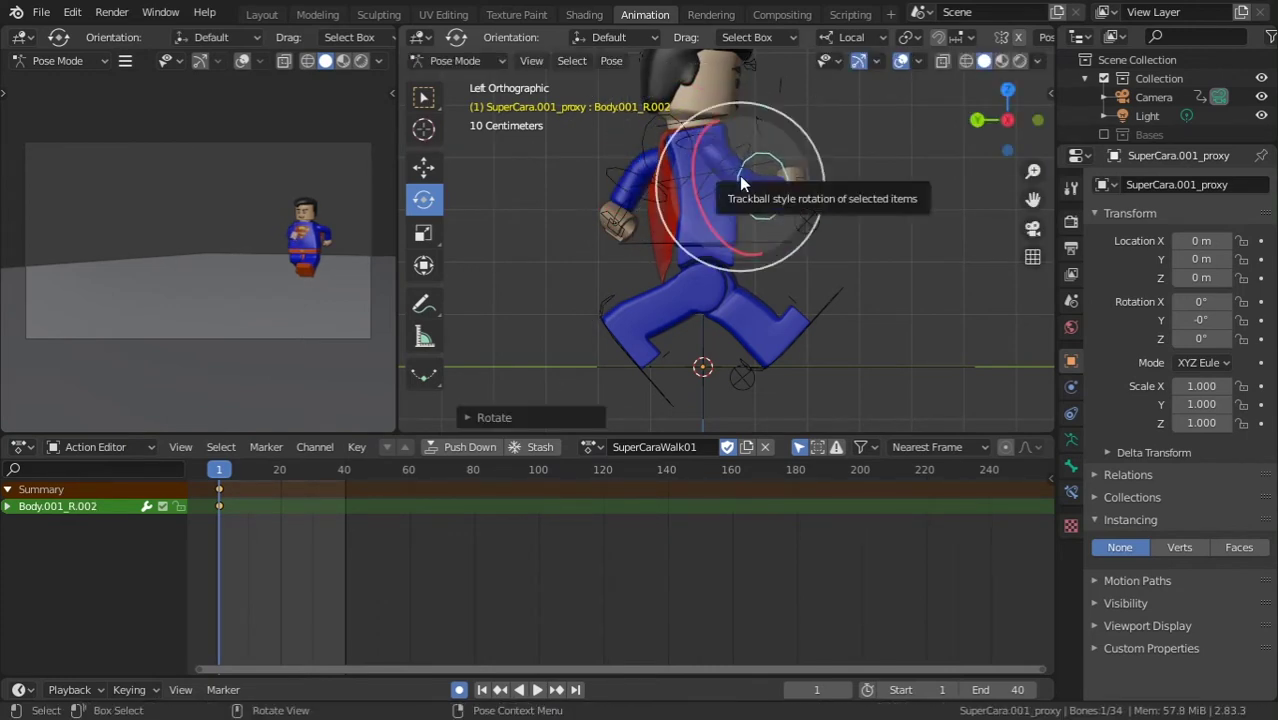
- Lean the torso slightly forward with SpineTop and rotate the Head control back until it is level
left_click(745, 175)
key("r")
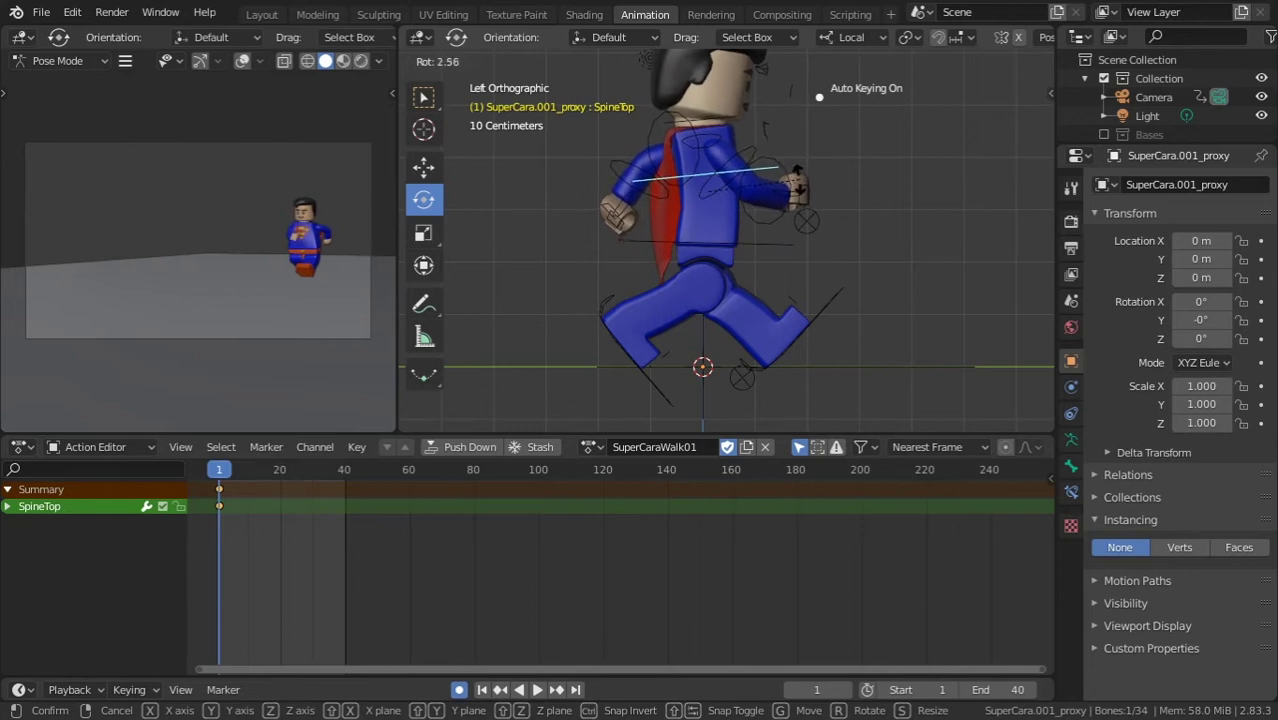
left_click(799, 182)
middle_click_drag(776, 143, 756, 219, "shift")
left_click(697, 125)
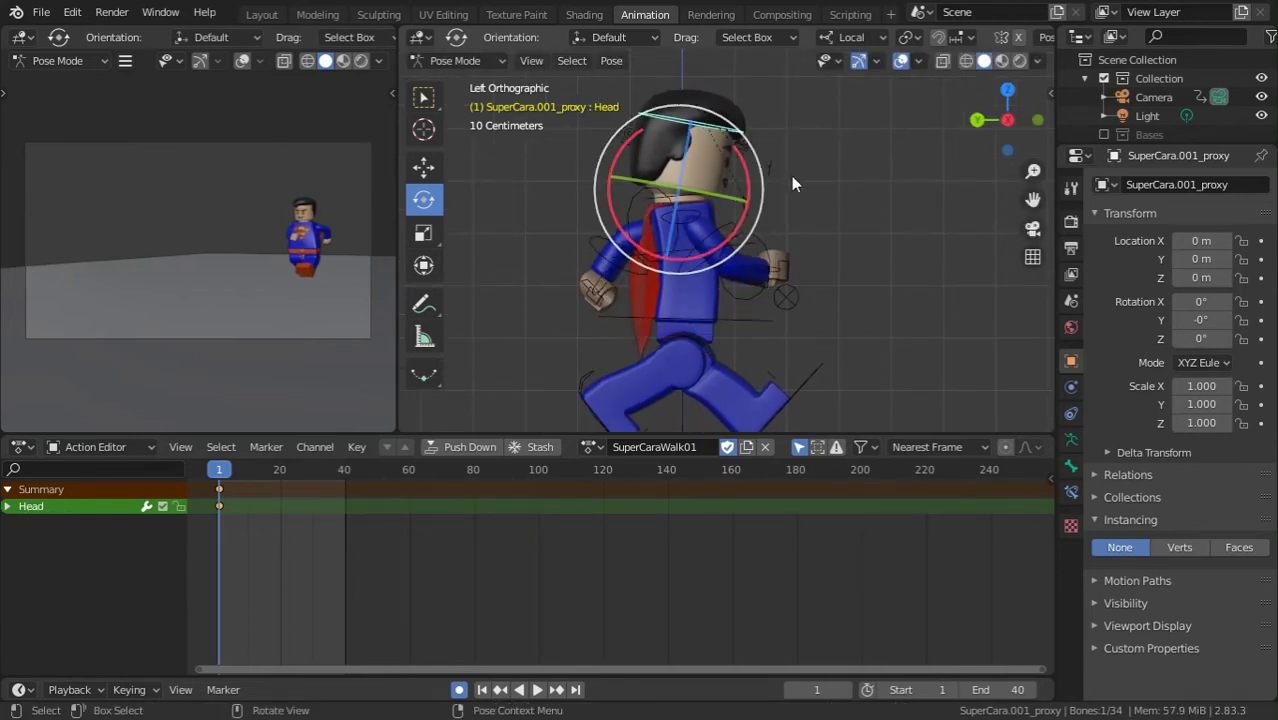
key("r")
left_click(781, 172)
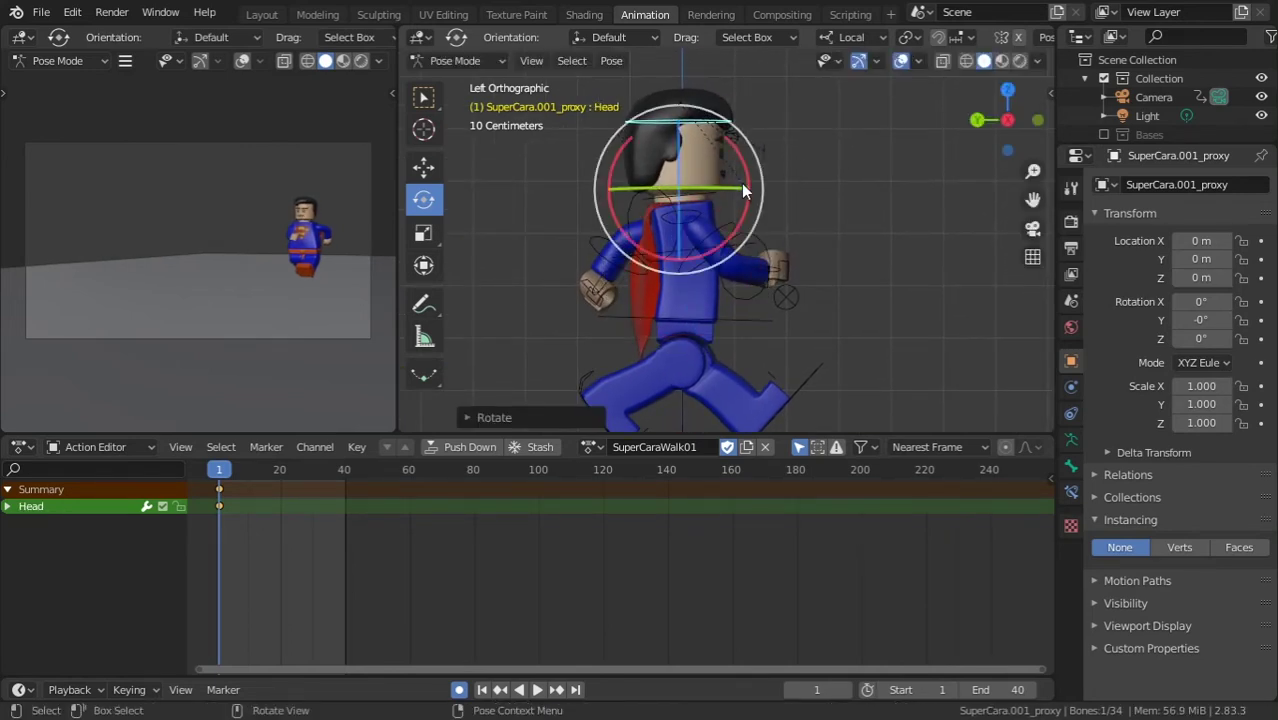
- Select all of the rig's pose controls, save the file, and return to the right side view
key("a")
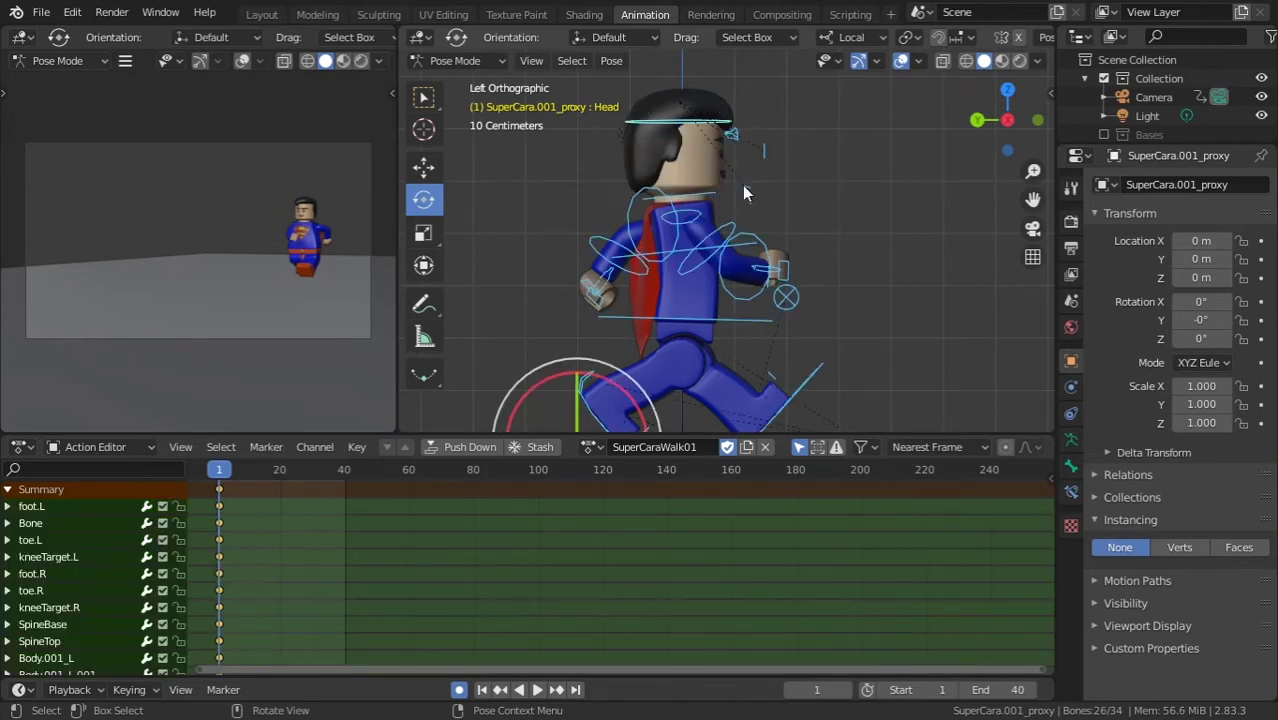
key("ctrl+s")
middle_click_drag(781, 161, 783, 163)
key("KP_3")
middle_click_drag(673, 262, 654, 183, "shift")
- Set the animation's end frame to 25 and key the whole character's contact pose at frame 25
left_click(985, 689)
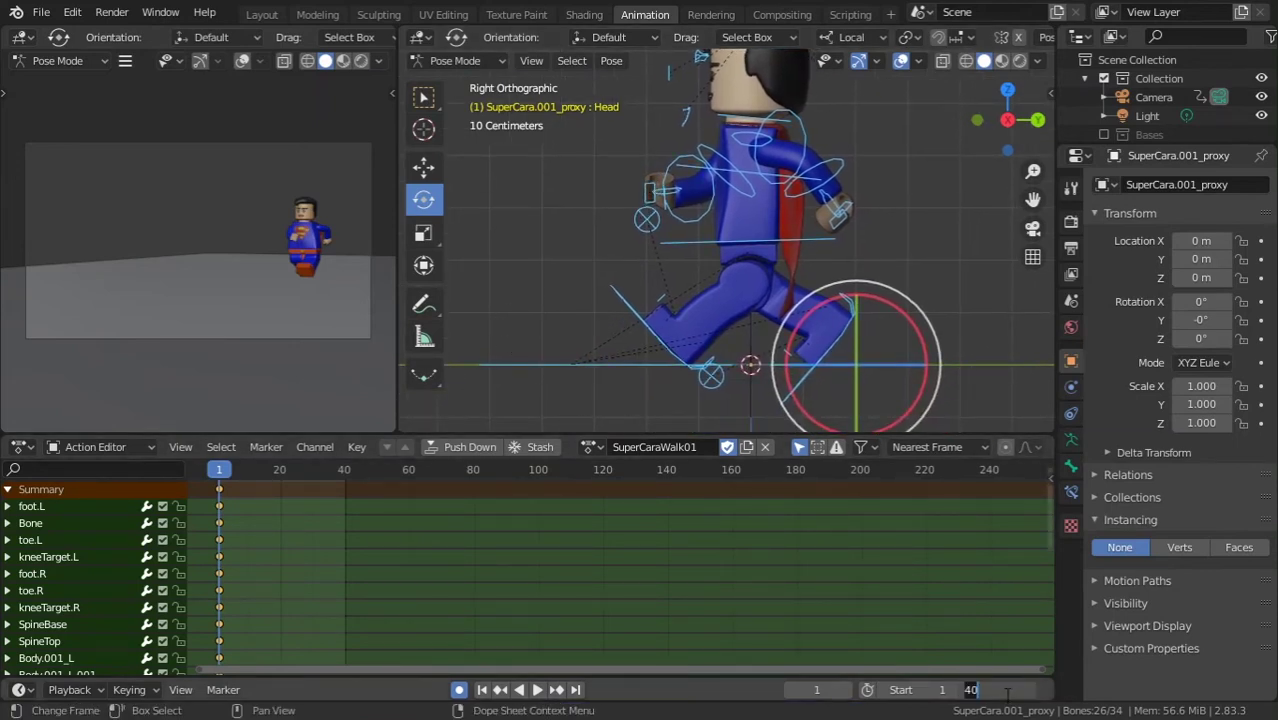
type("25")
key("Return")
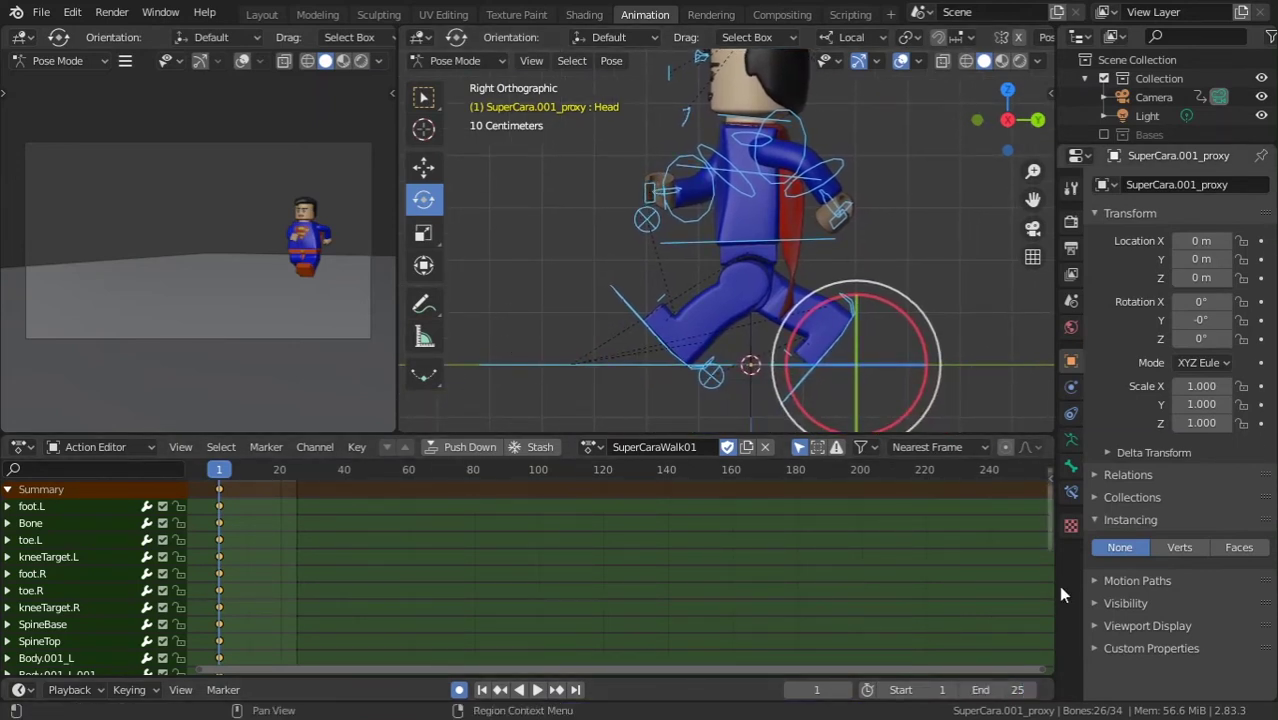
key("shift+Right")
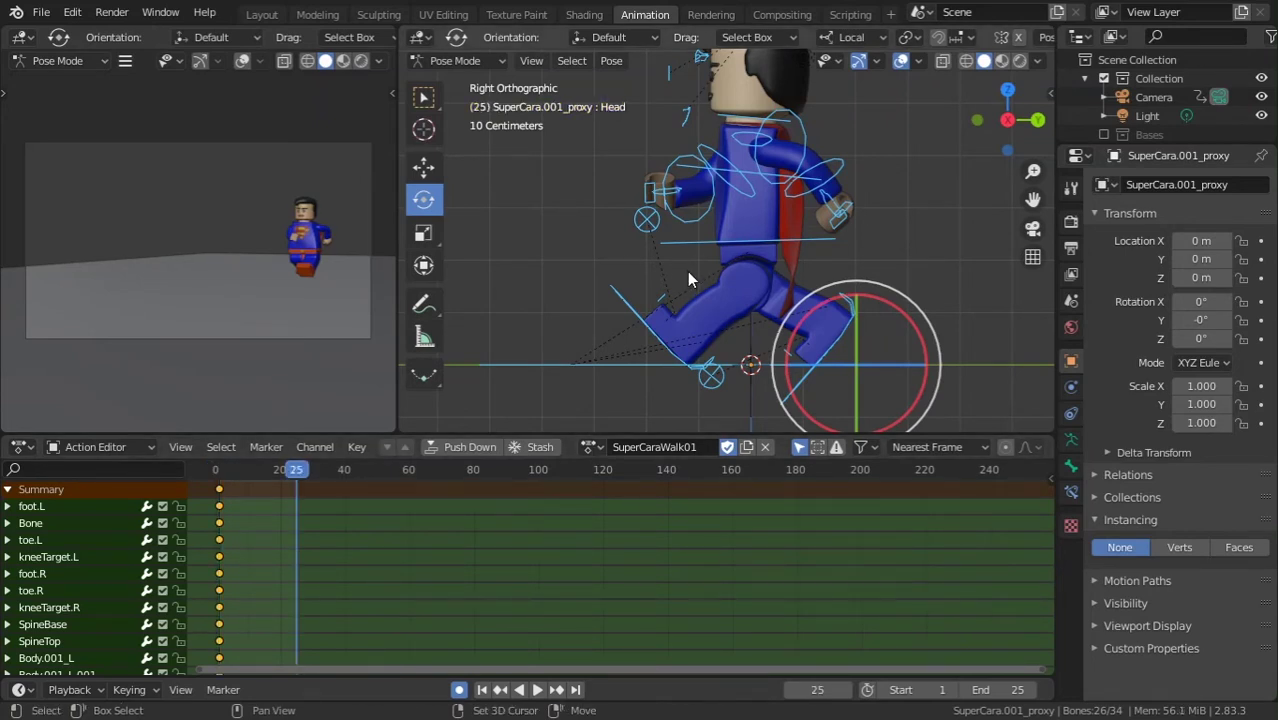
key("i")
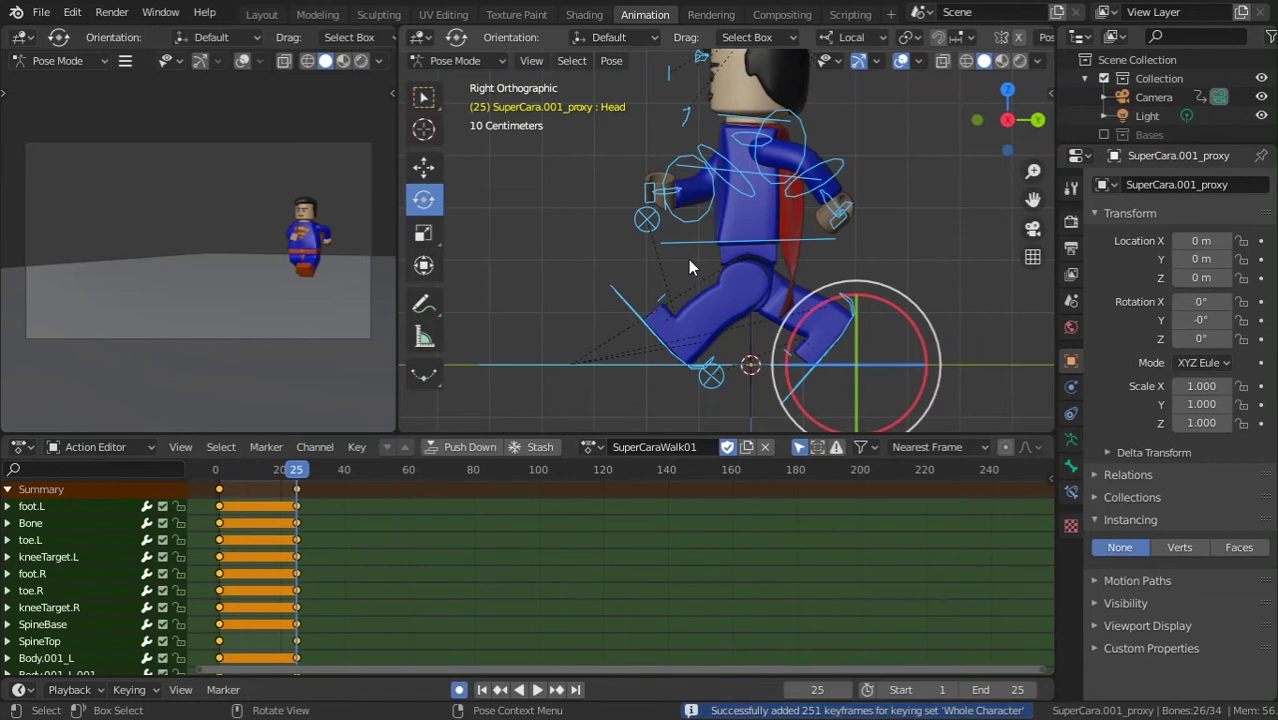
- Copy the contact pose, paste it mirrored at frame 13, and save the file
left_click(260, 474)
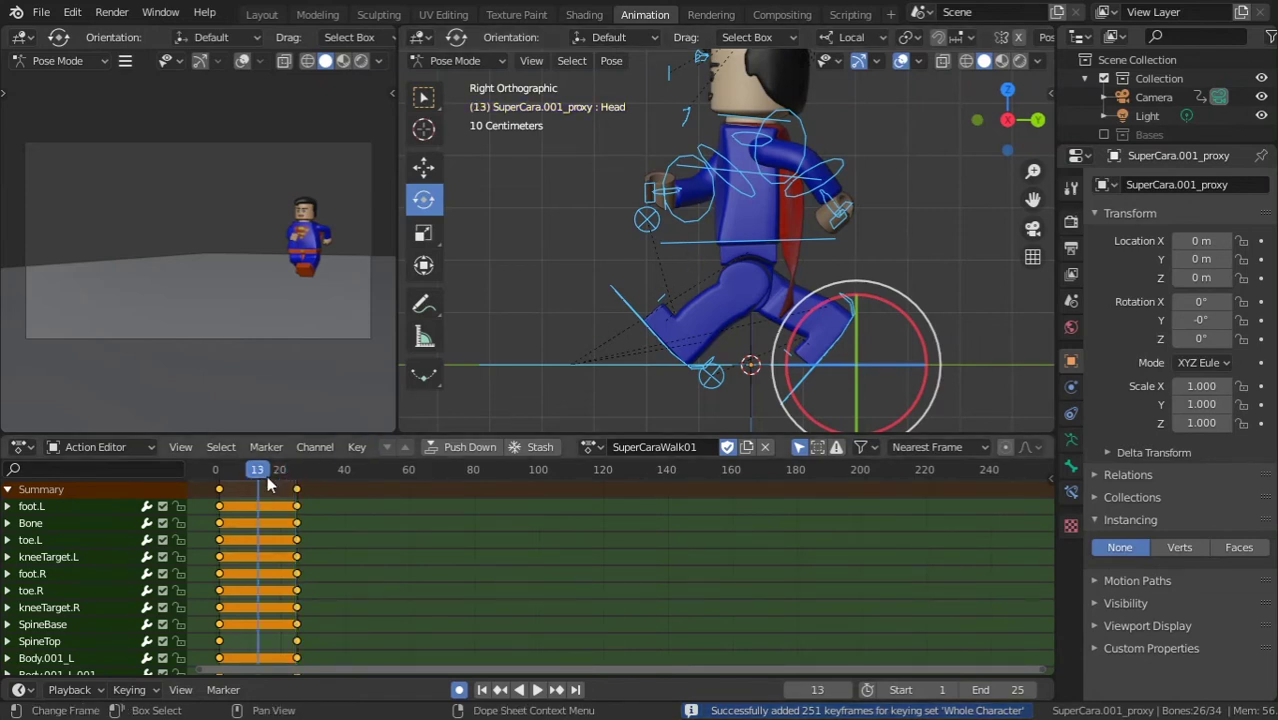
key("Home")
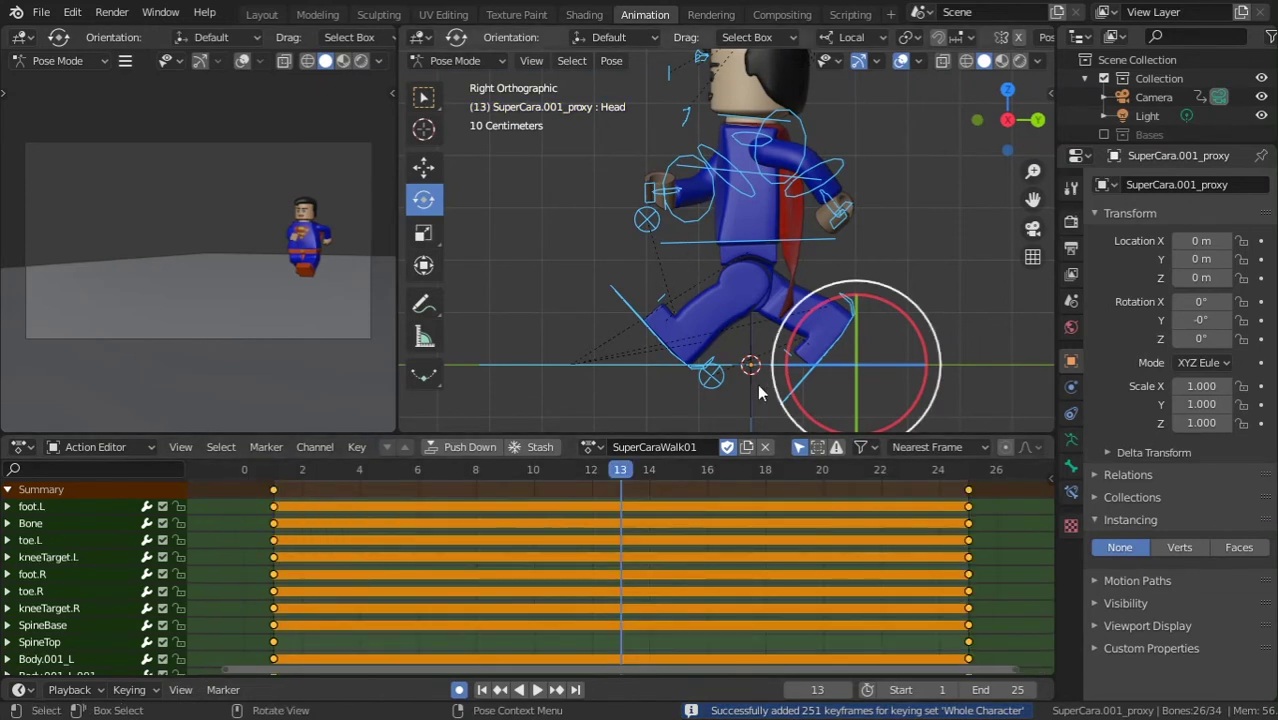
key("ctrl+c")
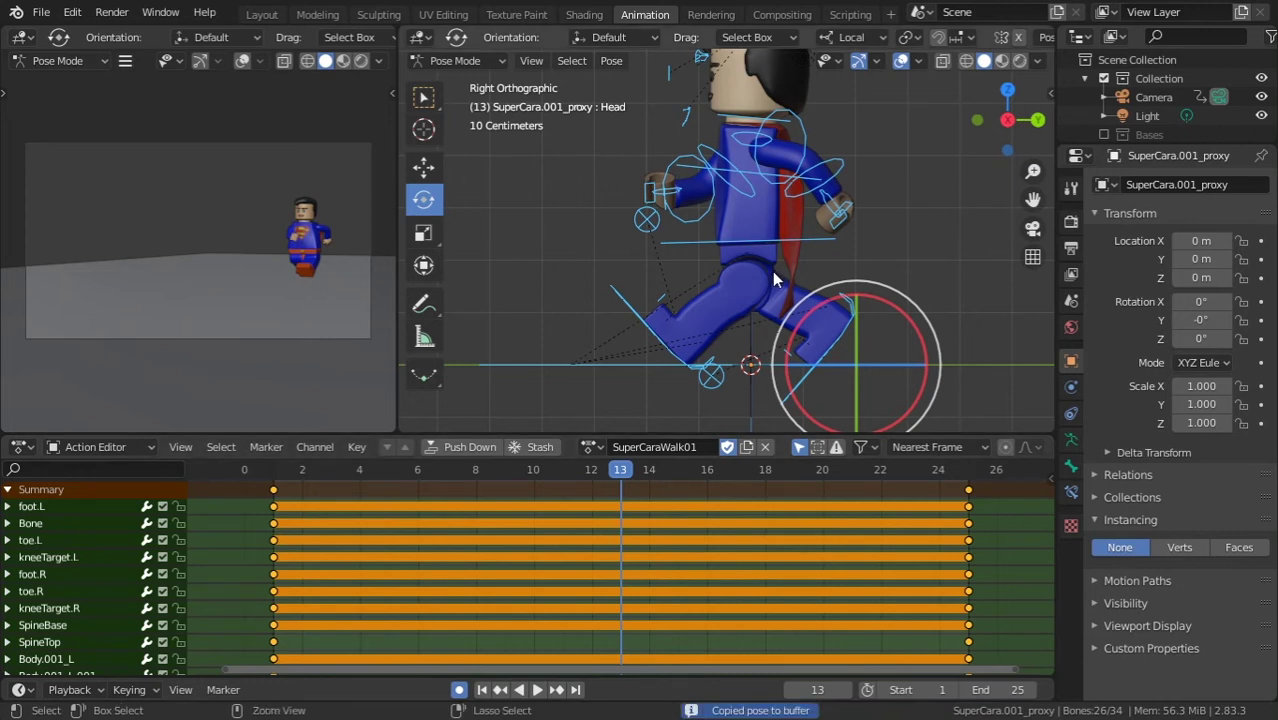
key("ctrl+shift+v")
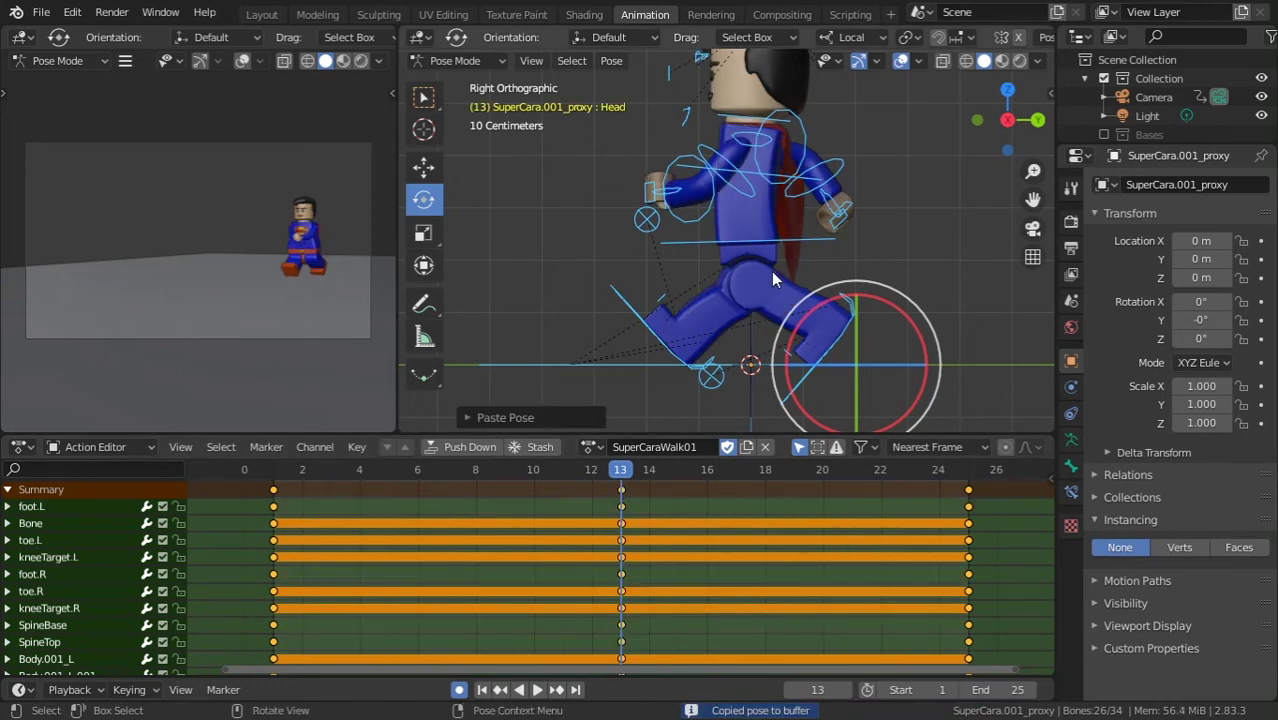
key("n")
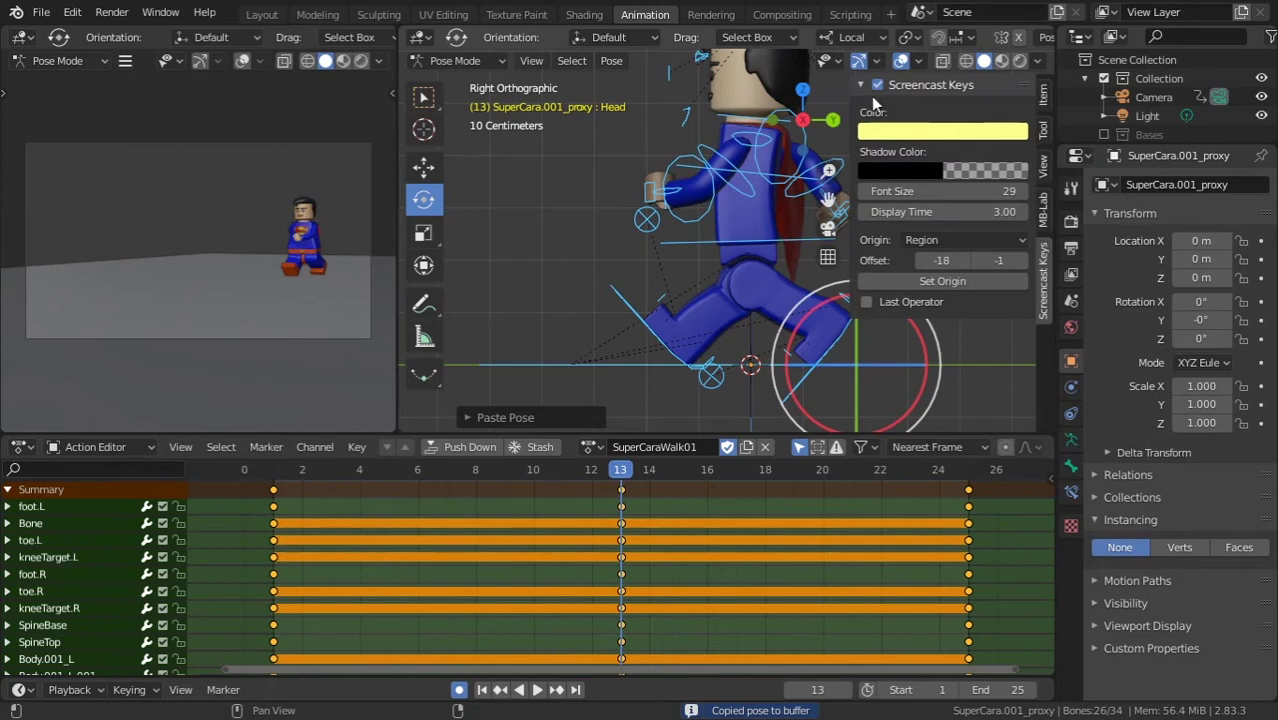
key("n")
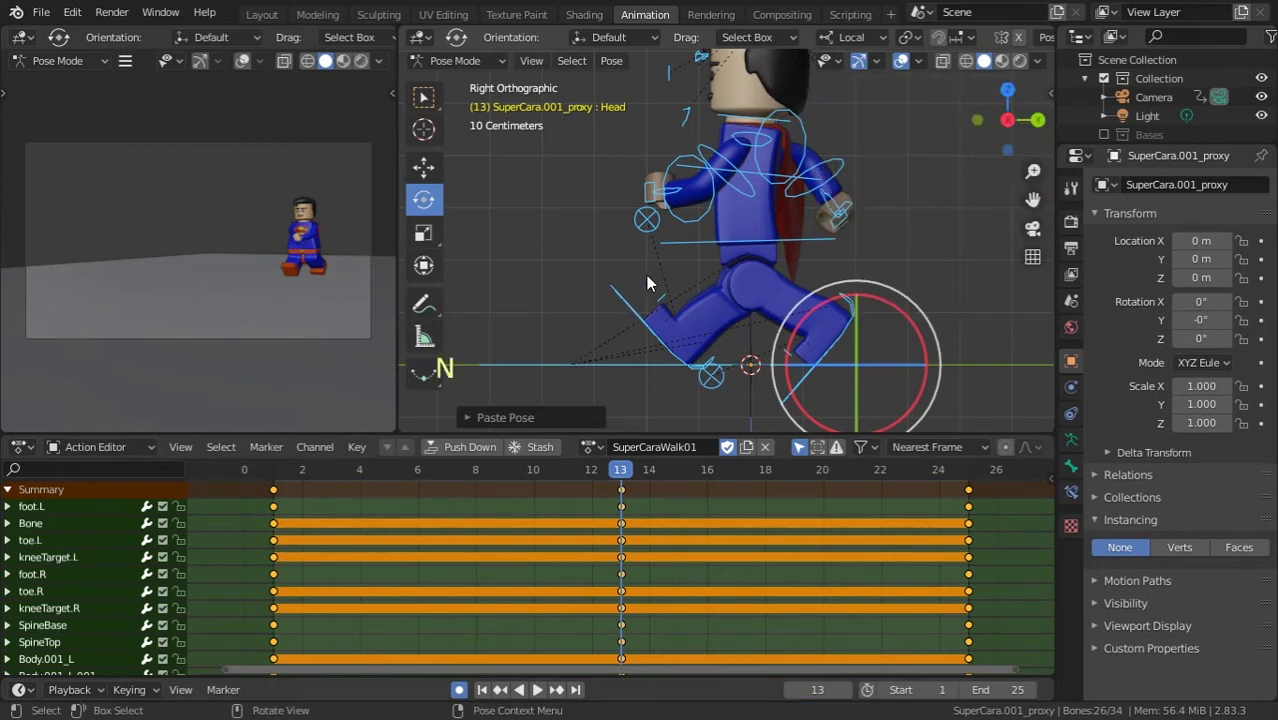
key("ctrl+s")
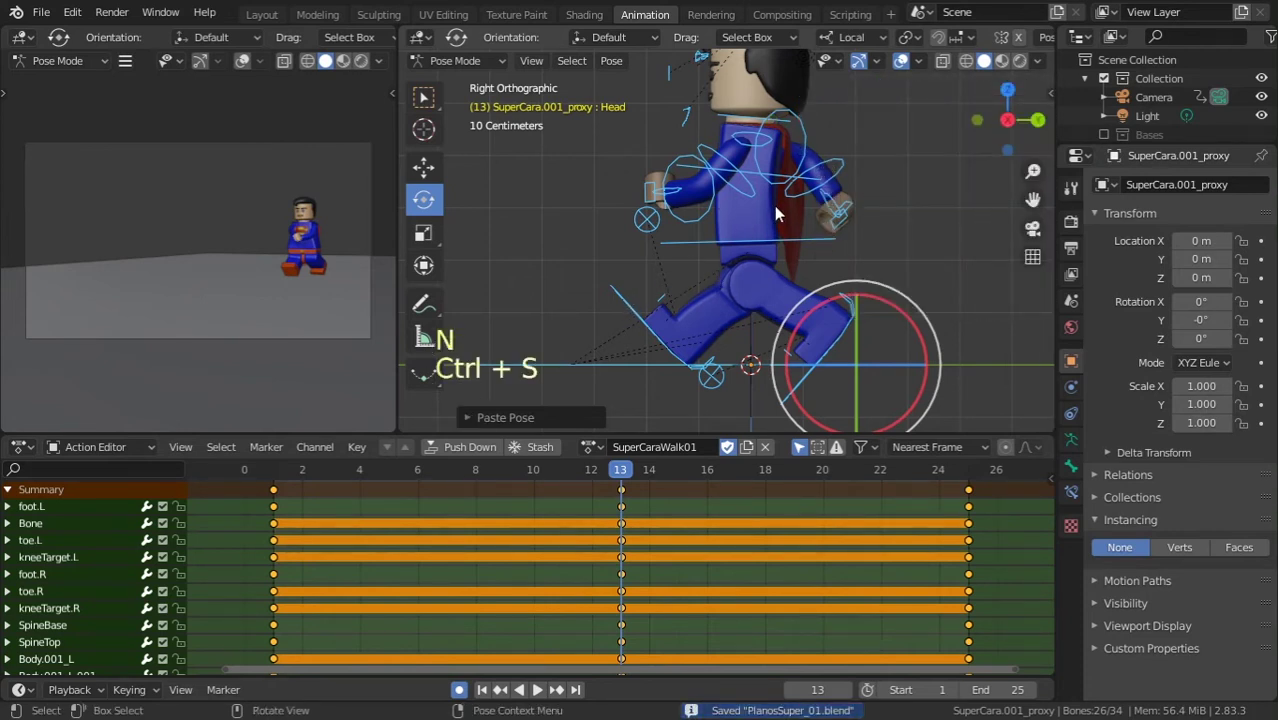
- Play and scrub through the animation to review the motion between the contact poses, and save the file
mouse_move(295, 468)
left_mouse_down()
mouse_move(436, 481)
mouse_move(932, 478)
mouse_move(294, 482)
left_mouse_up()
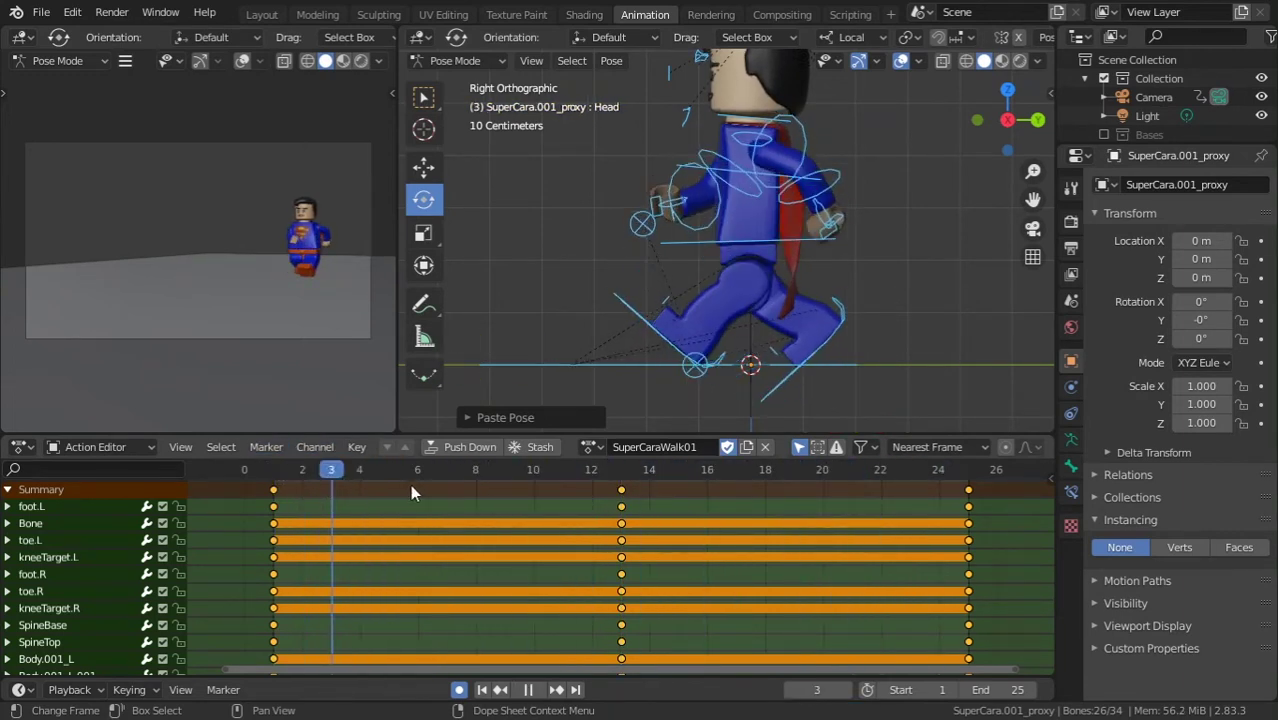
left_click_drag(945, 497, 475, 497)
key("ctrl+s")
- In Object Mode, set the SuperCara.001 instance's collection to SuperCara.low and play the animation
left_click(772, 306)
key("ctrl+Tab")
left_click(790, 317)
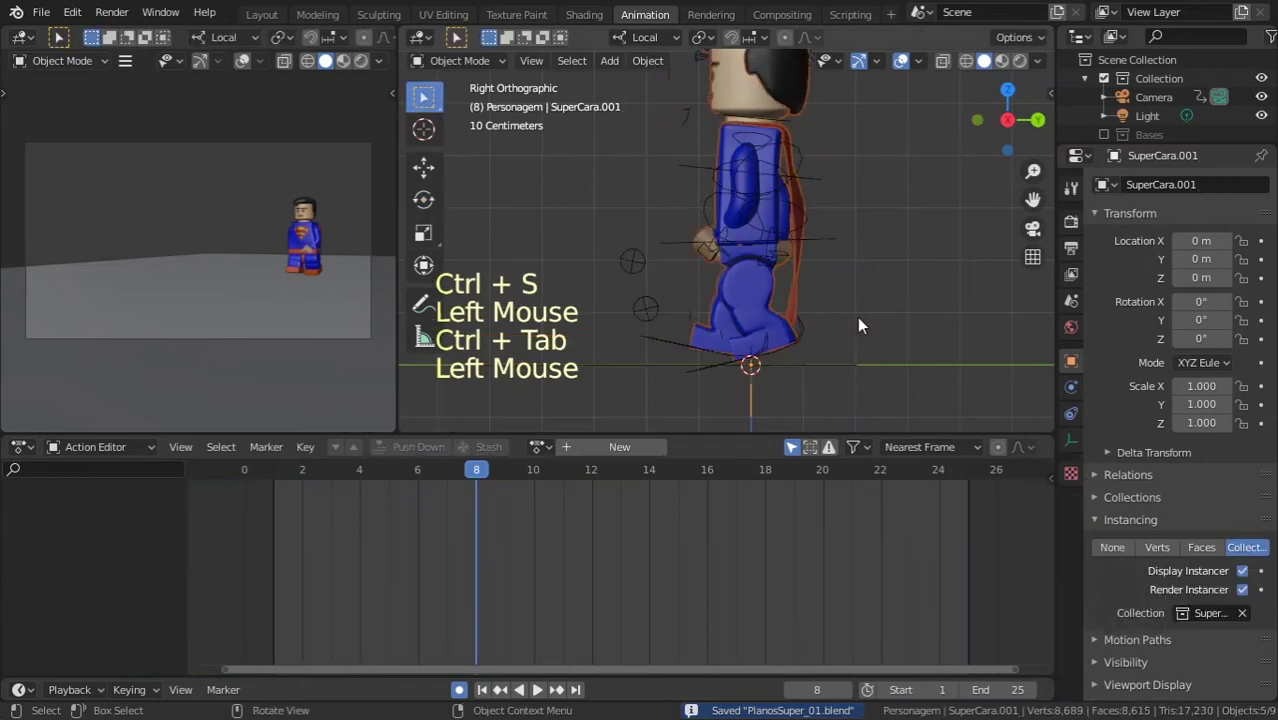
double_click(1155, 611)
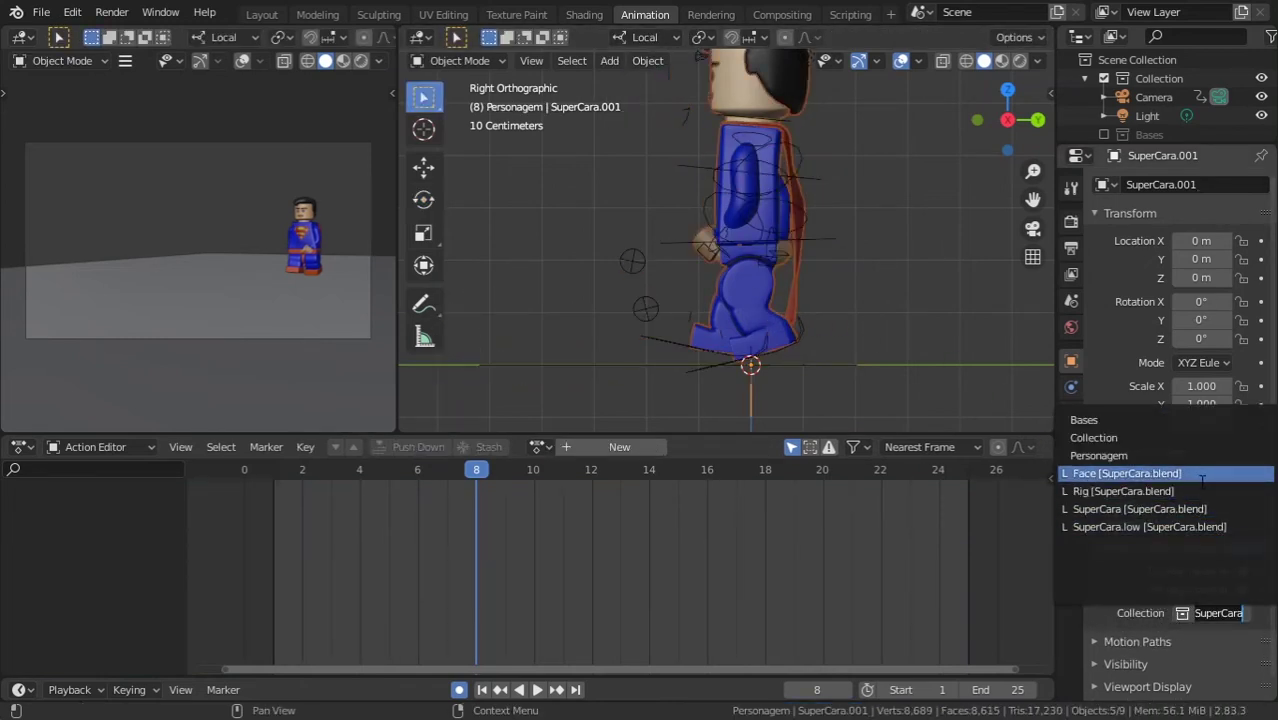
left_click(1147, 527)
key("space")
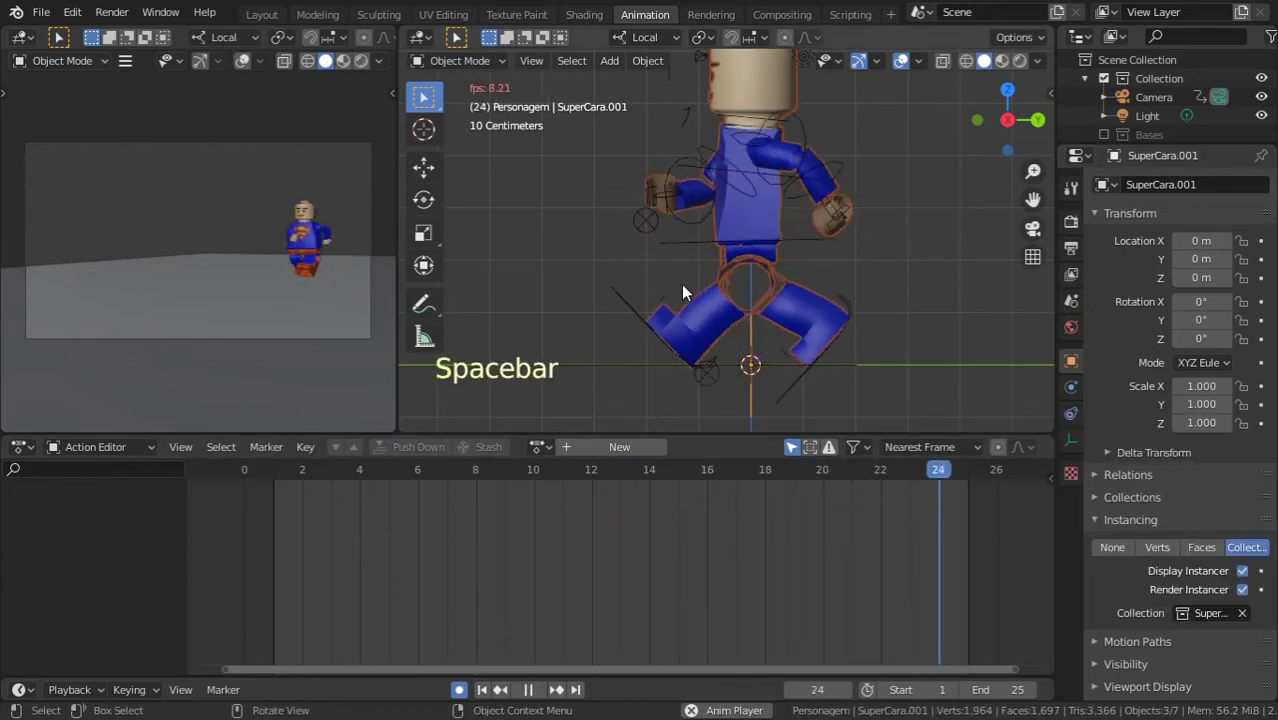
- Stop the playback, save the file, and put the SuperCara.001_proxy rig in Pose Mode with all bones selected
key("space")
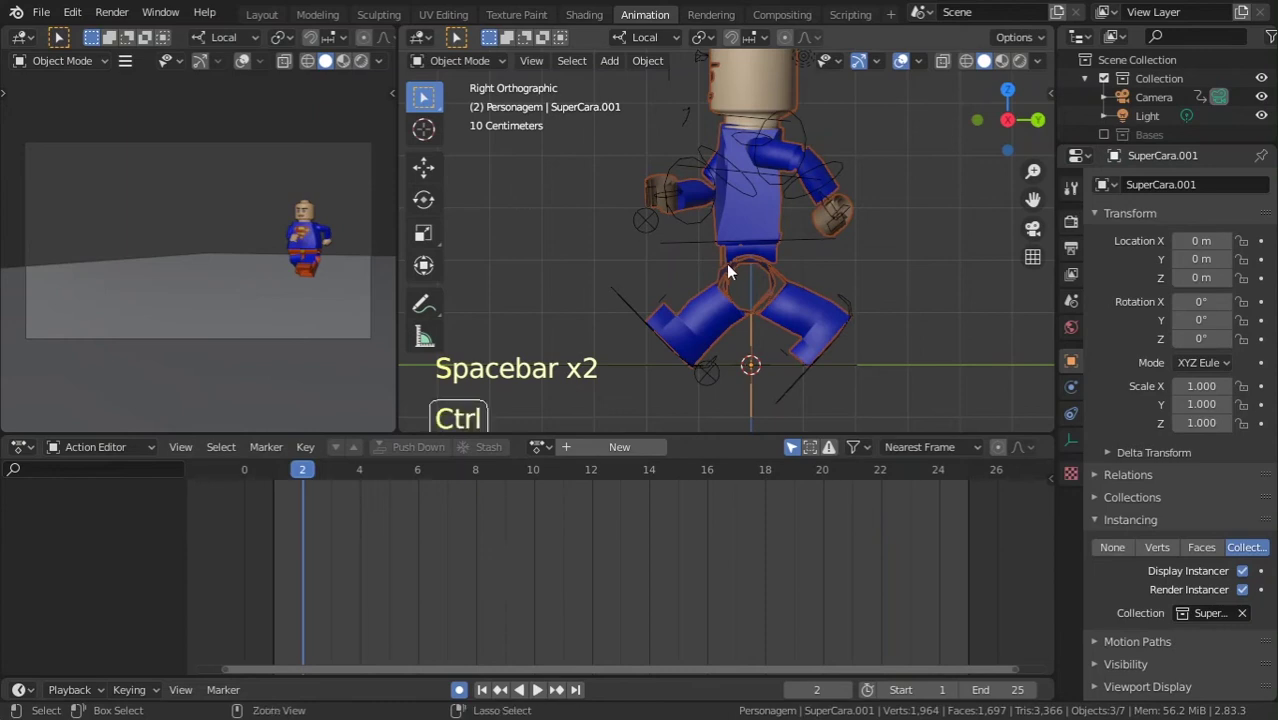
key("ctrl+s")
left_click(850, 168)
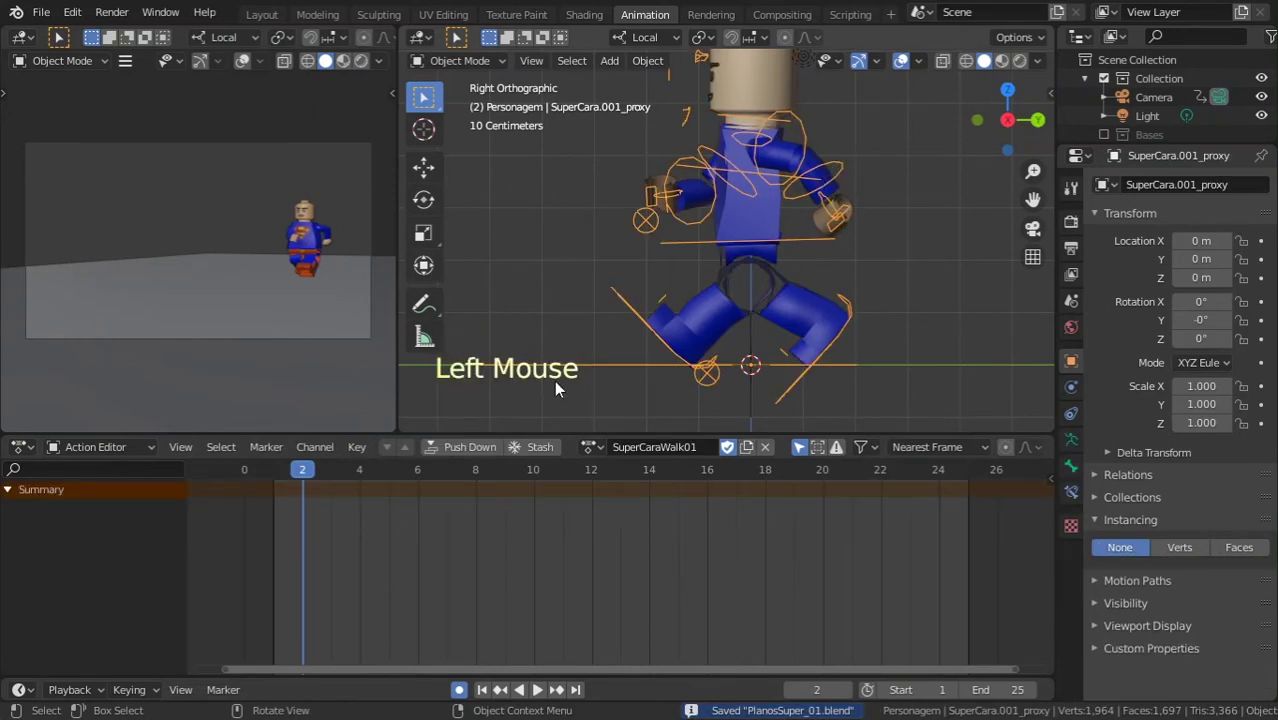
key("a")
left_click(692, 248)
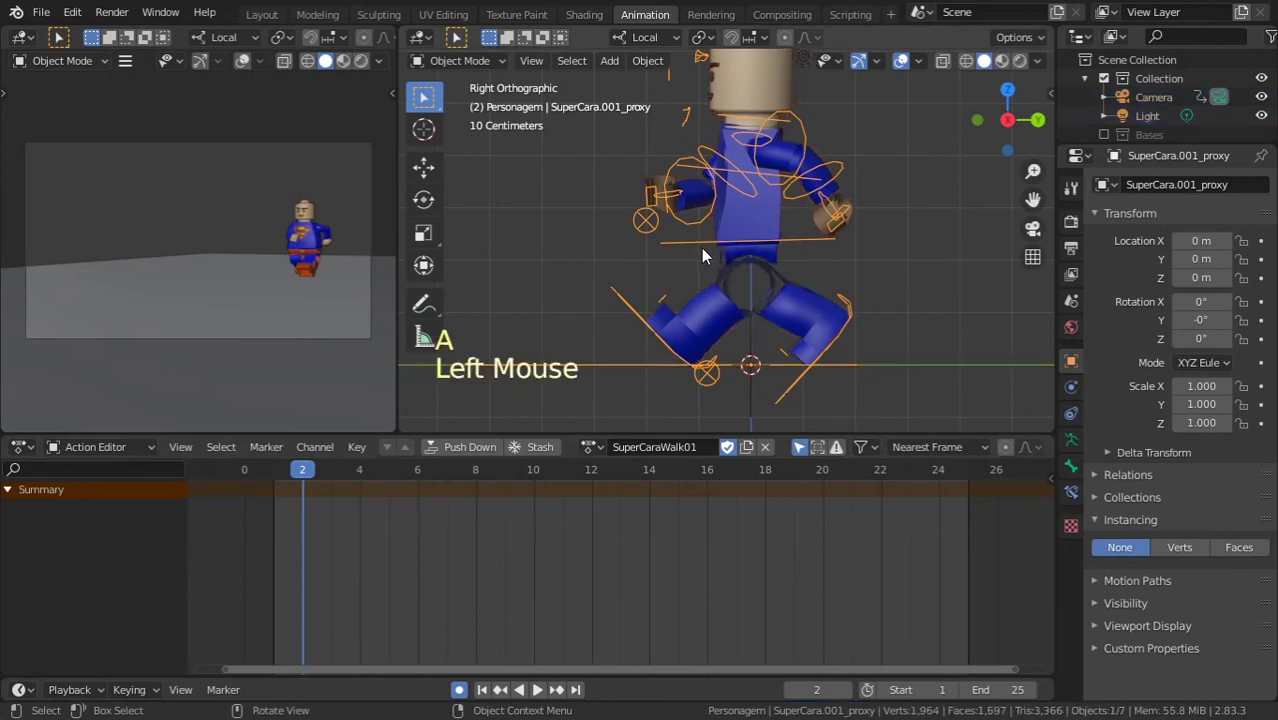
key("ctrl+Tab")
key("a")
mouse_move(313, 472)
left_mouse_down()
mouse_move(291, 468)
mouse_move(438, 476)
mouse_move(343, 480)
mouse_move(447, 493)
mouse_move(302, 482)
left_mouse_up()
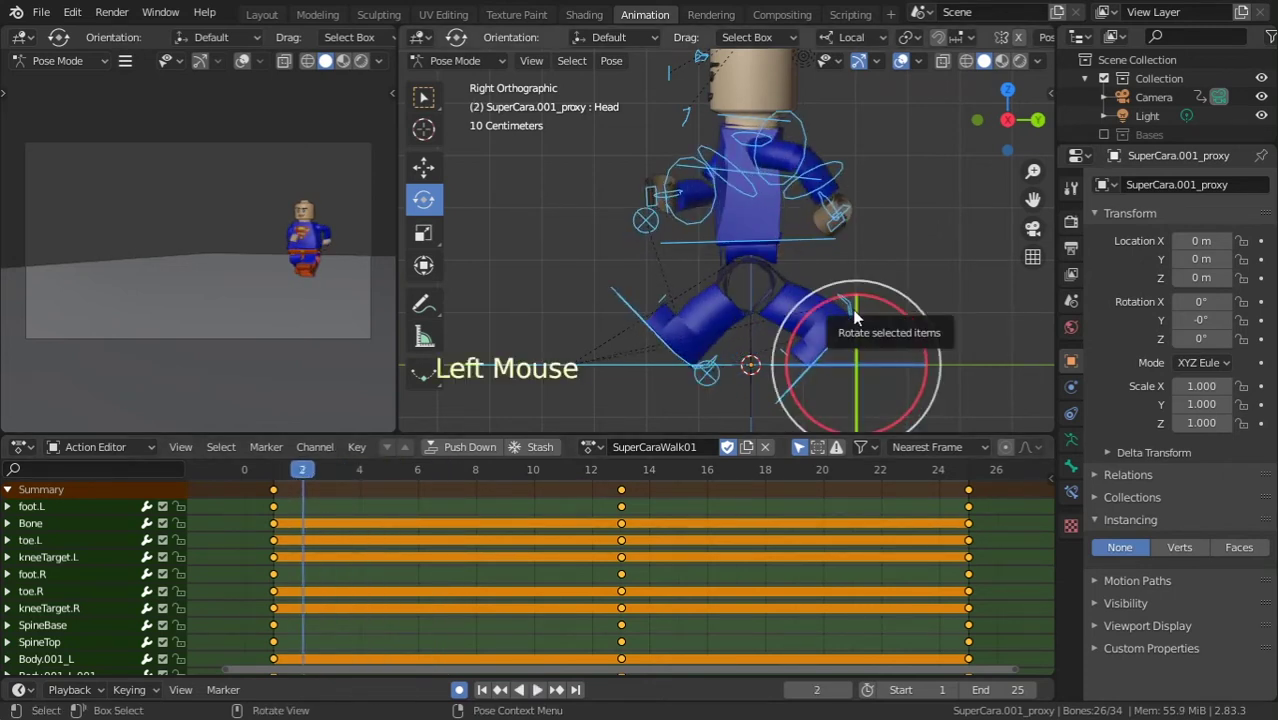
- At frame 7, raise the SpineBase bone to lift the body for the passing pose
key("space")
key("space")
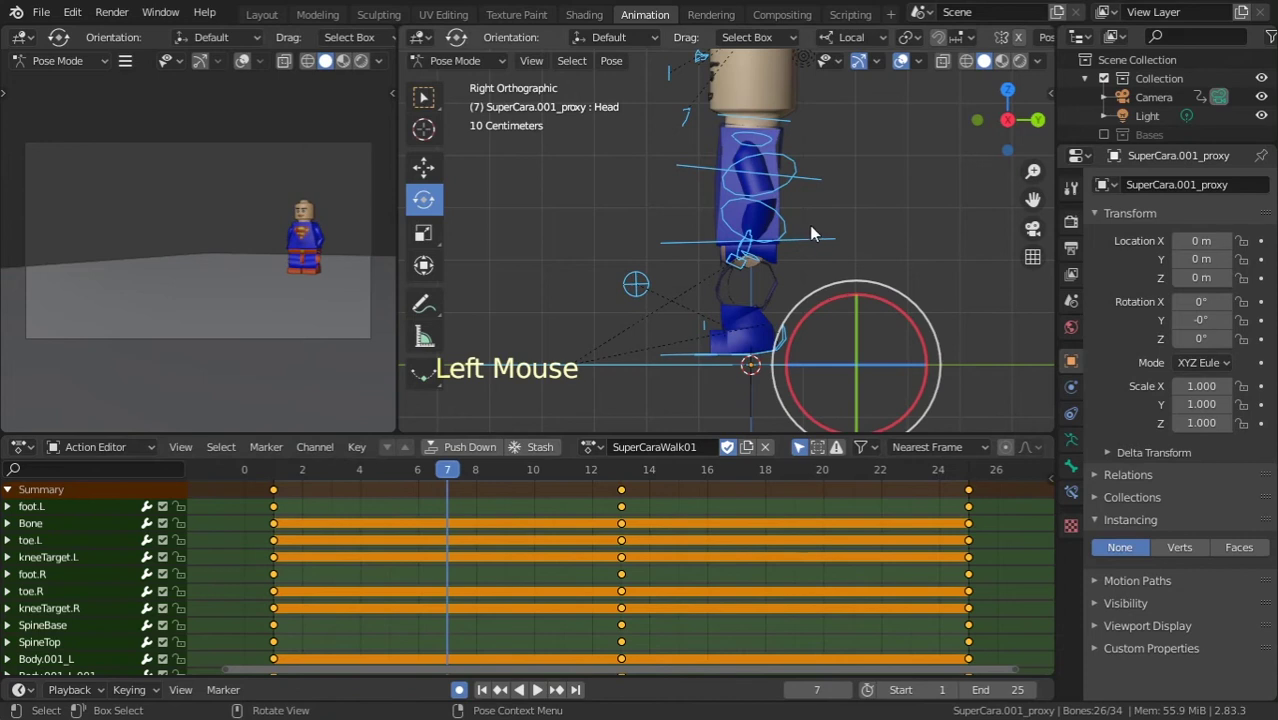
left_click(795, 242)
key("g")
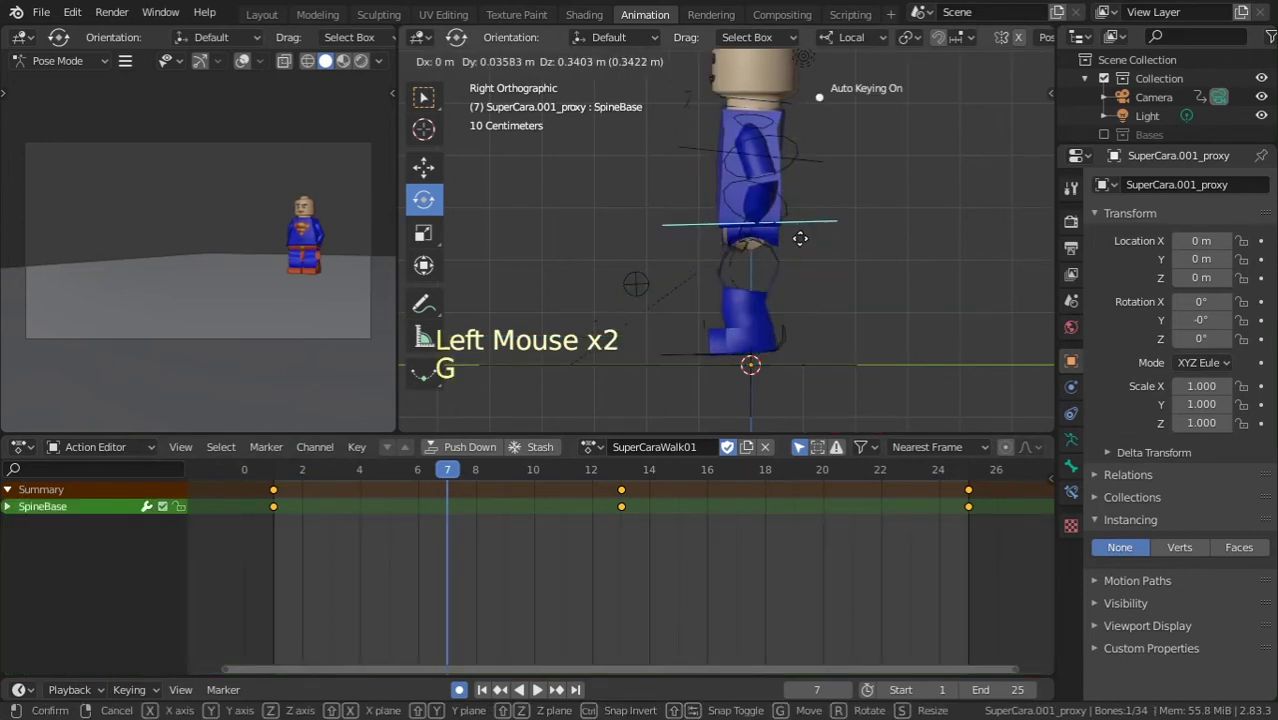
left_click(794, 231)
key("g")
right_click(788, 230)
left_click_drag(418, 480, 448, 477)
- At frame 7, clear the location and rotation of foot.L so the left foot stands flat on the ground
left_click(642, 330)
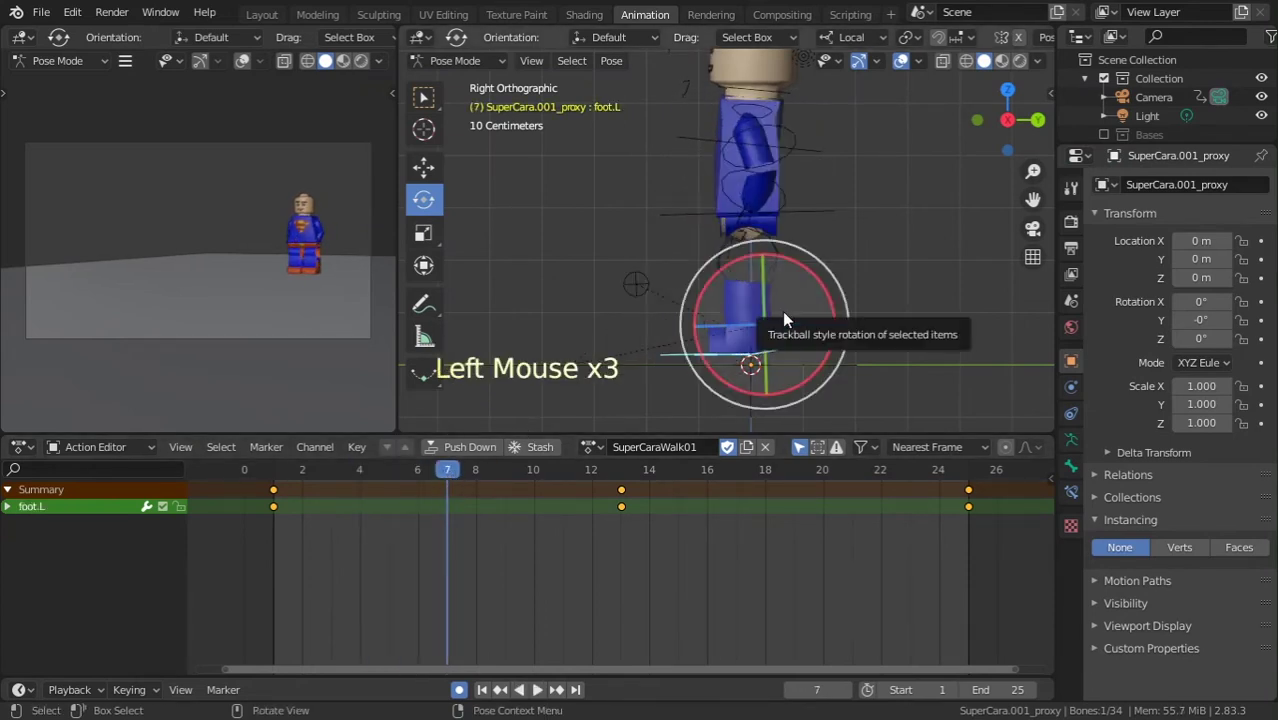
key("alt+g")
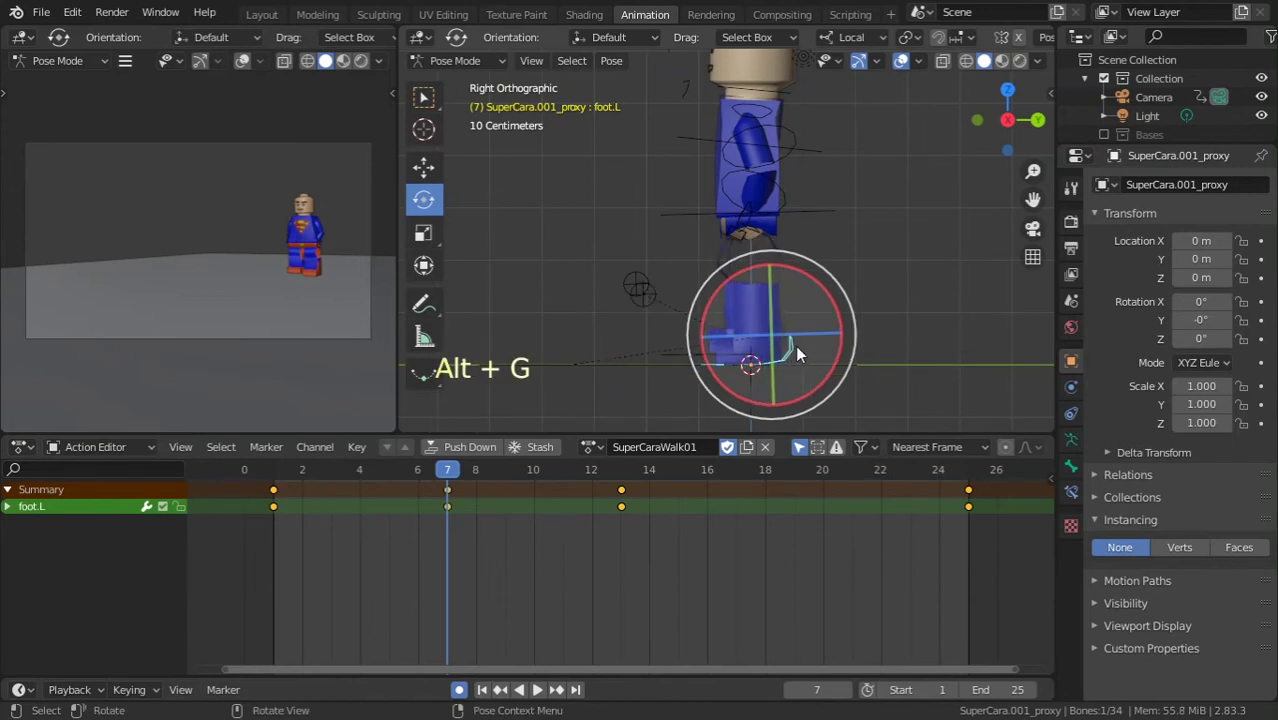
key("alt+r")
key("g")
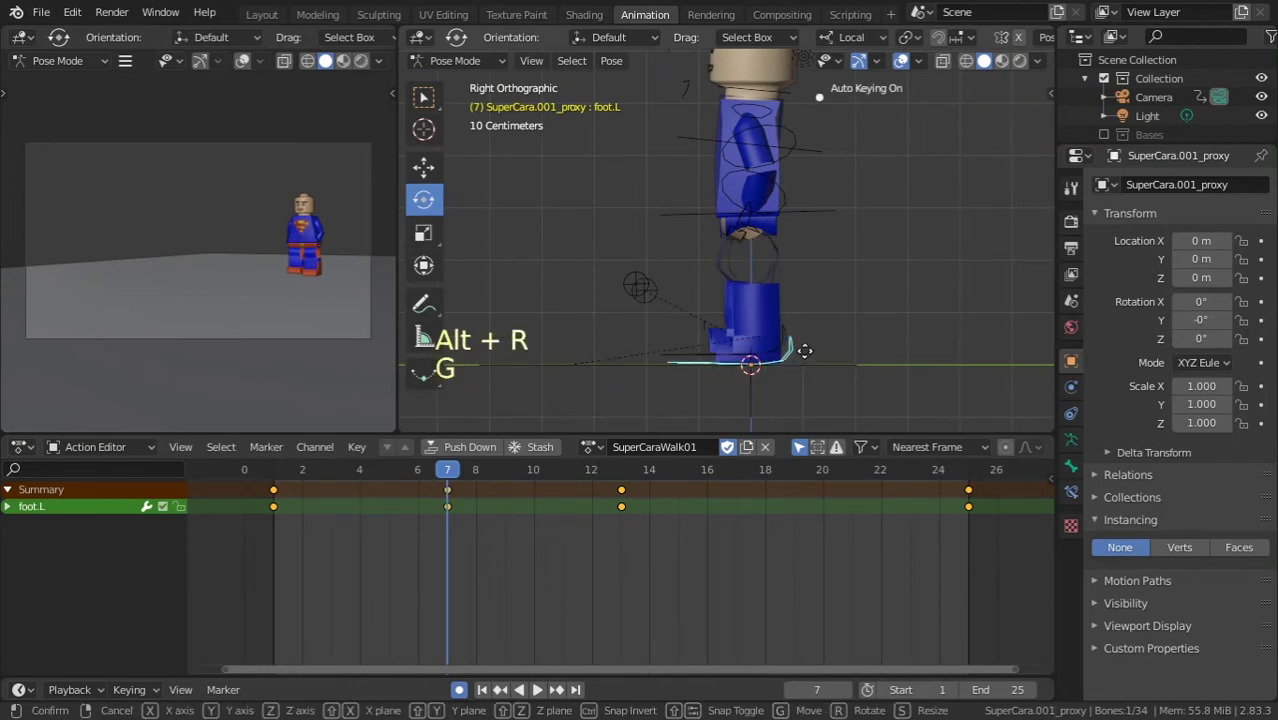
left_click(800, 350)
- At frame 7, rotate foot.R so its toes point down and lift it behind the standing leg
left_click(792, 336)
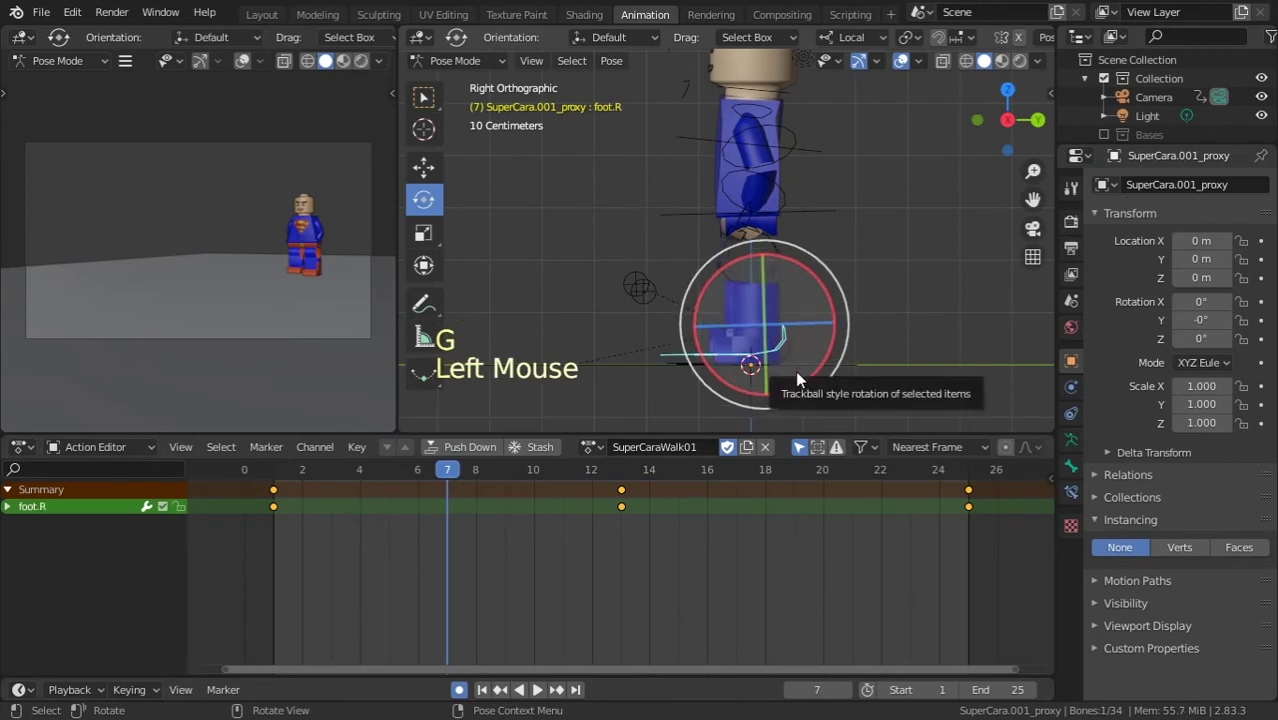
key("r")
left_click(796, 305)
key("g")
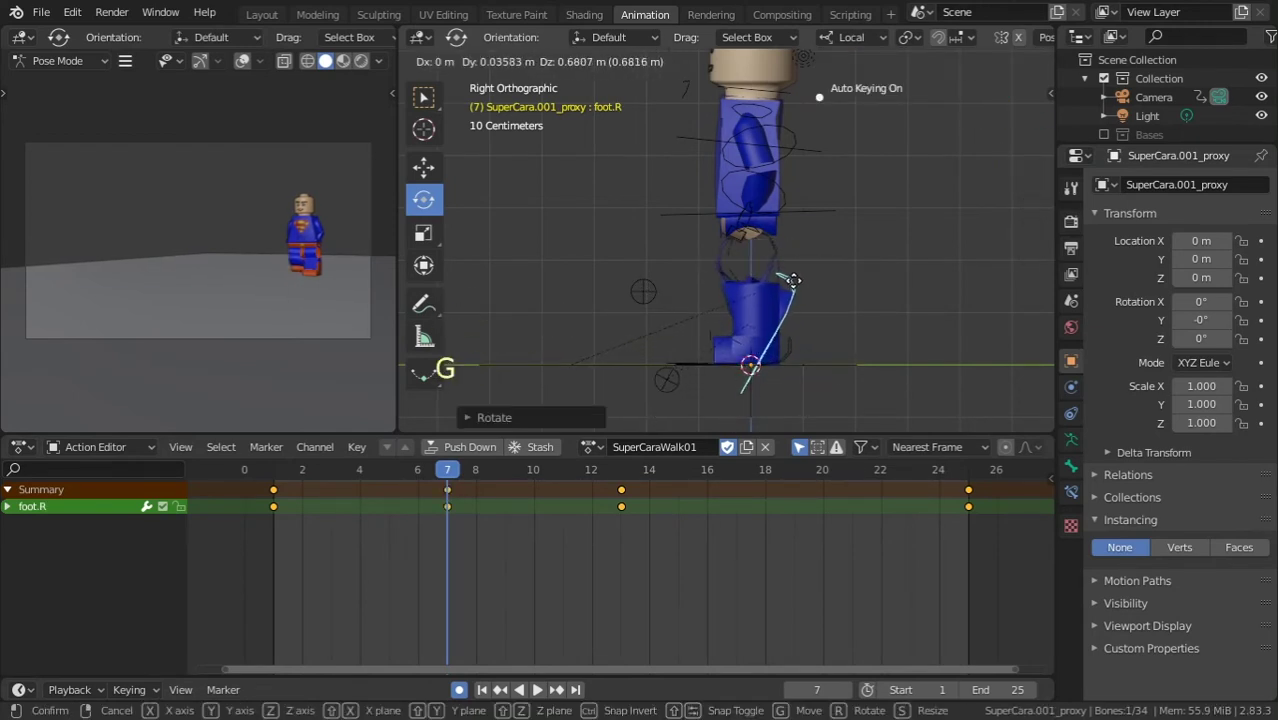
left_click(790, 279)
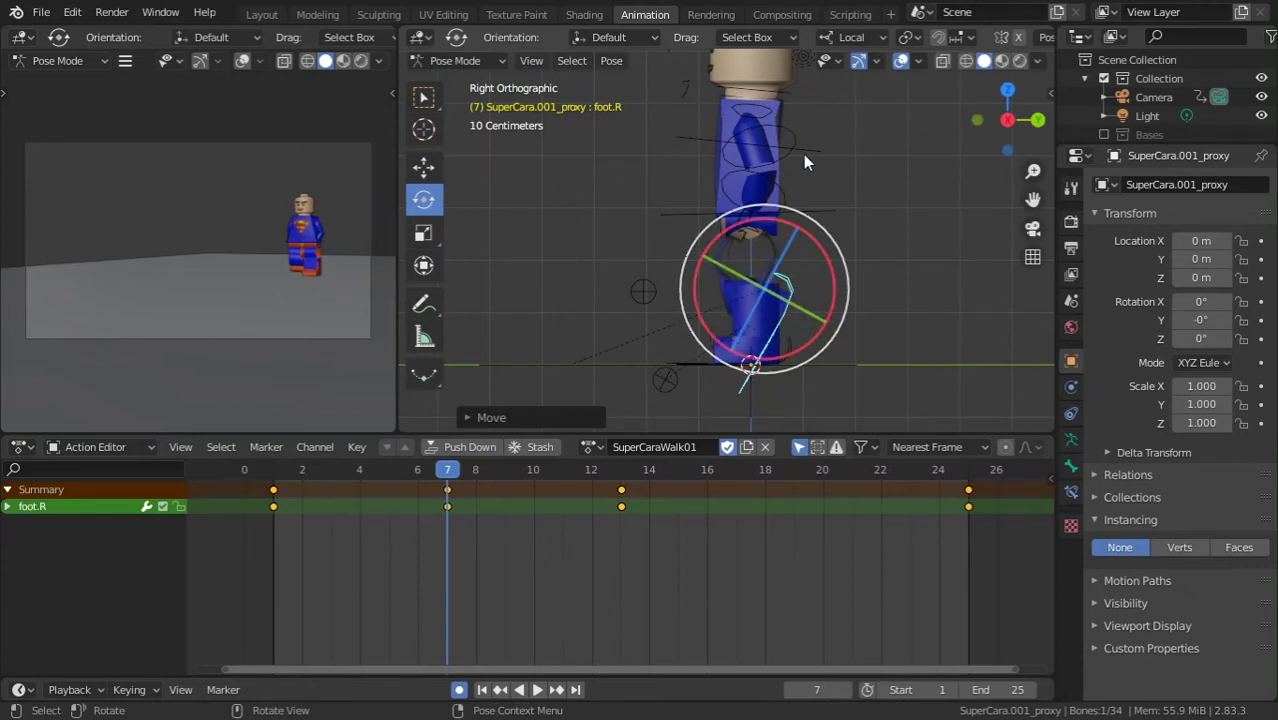
- From the front view, rotate the left upper arm bone Body.001_L.001 outward from the torso at frame 7
key("KP_1")
left_click(766, 210)
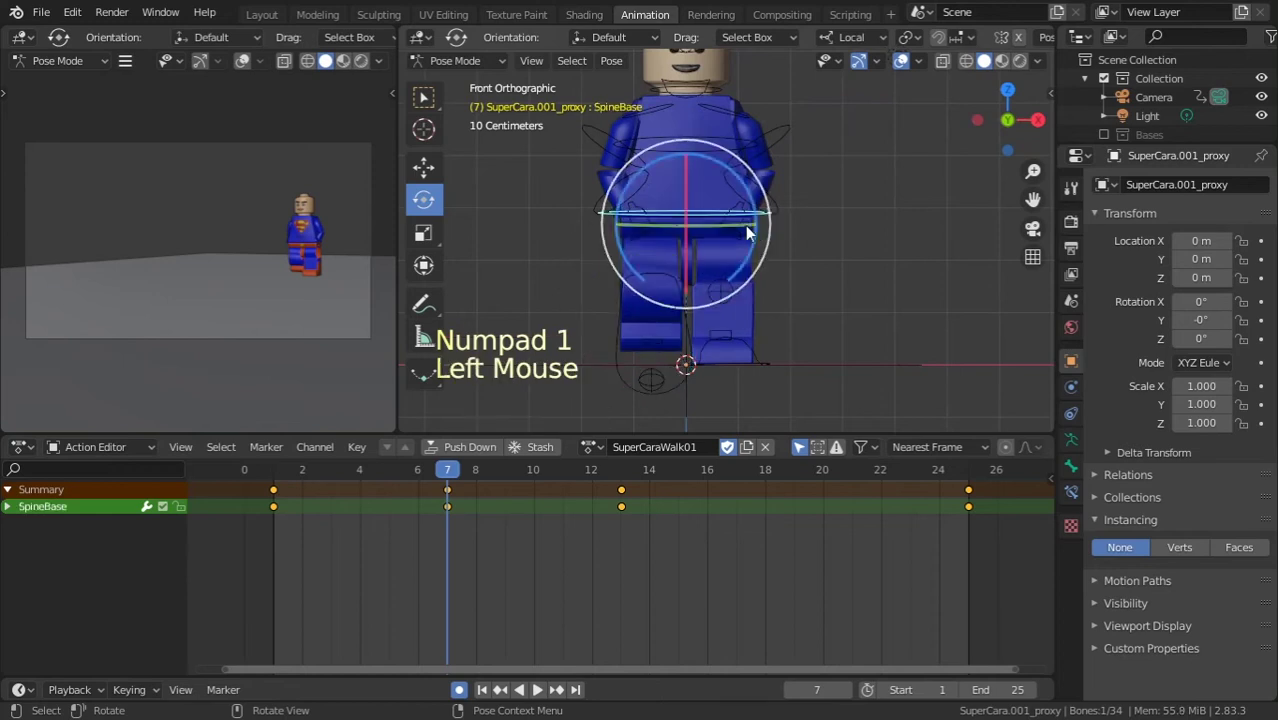
left_click(770, 222)
left_click_drag(730, 208, 760, 216)
left_click(790, 140)
key("r")
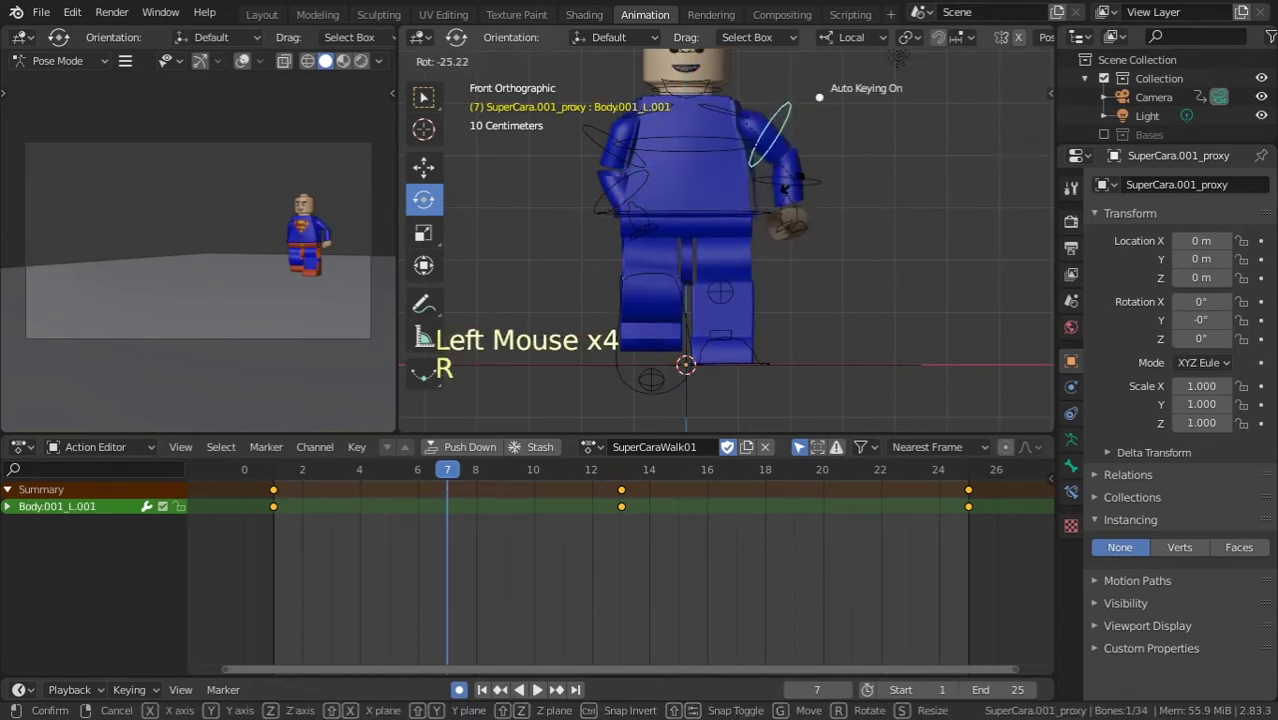
left_click(780, 170)
- Rotate the right upper arm outward and adjust the right forearm Body.001_R.002 to match the left side
left_click(618, 138)
key("r")
left_click(656, 208)
left_click(620, 185)
key("r")
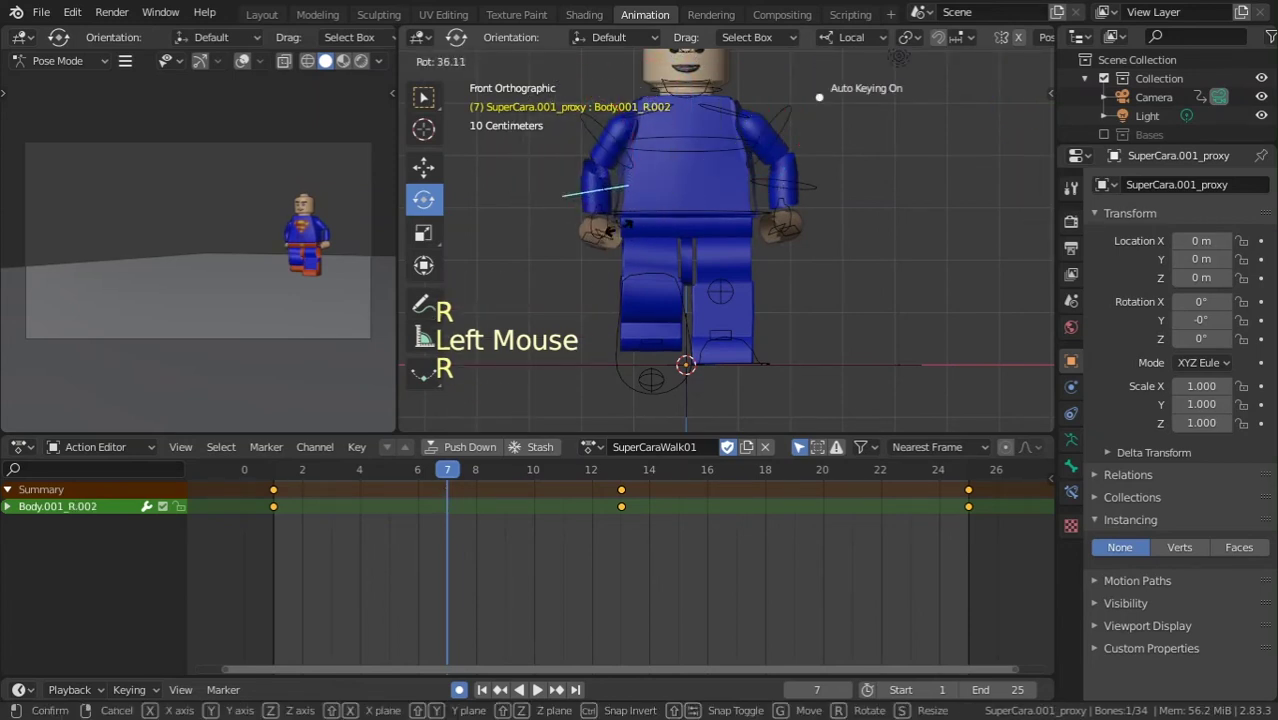
left_click(640, 192)
key("r")
left_click(642, 190)
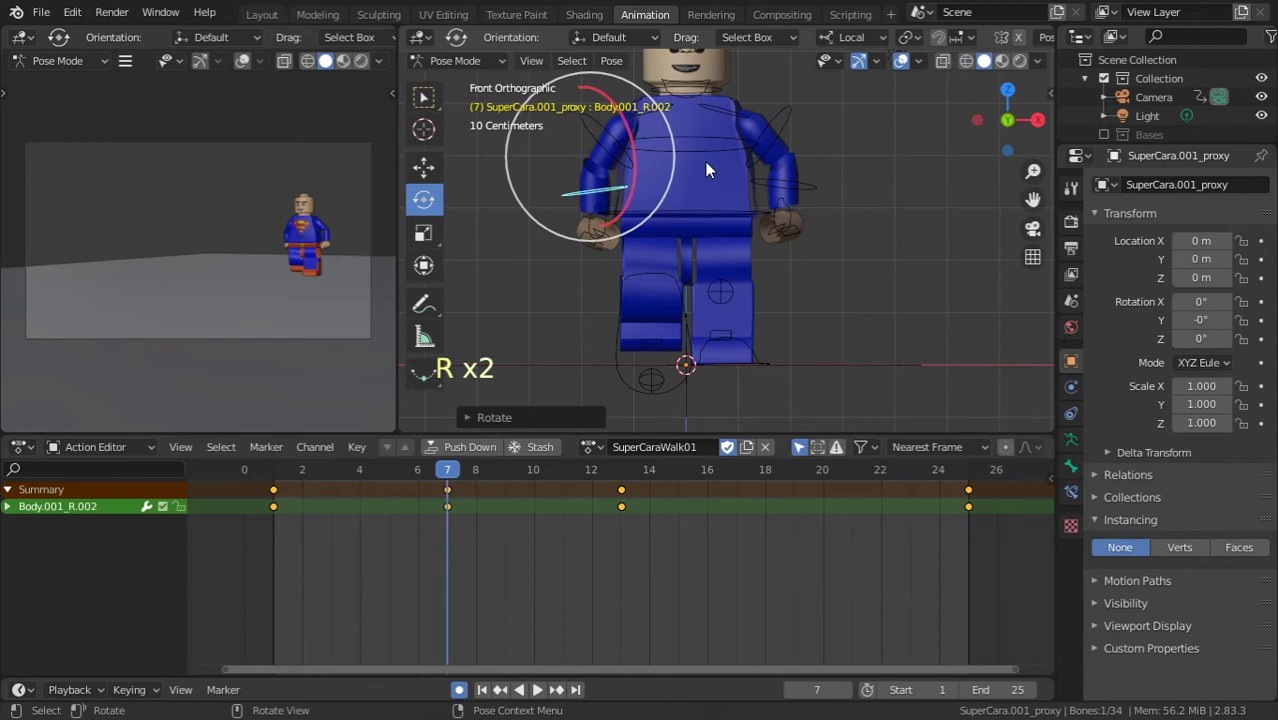
- Return to the right side view and key the whole character's pose at frame 7
key("KP_3")
left_click(448, 478)
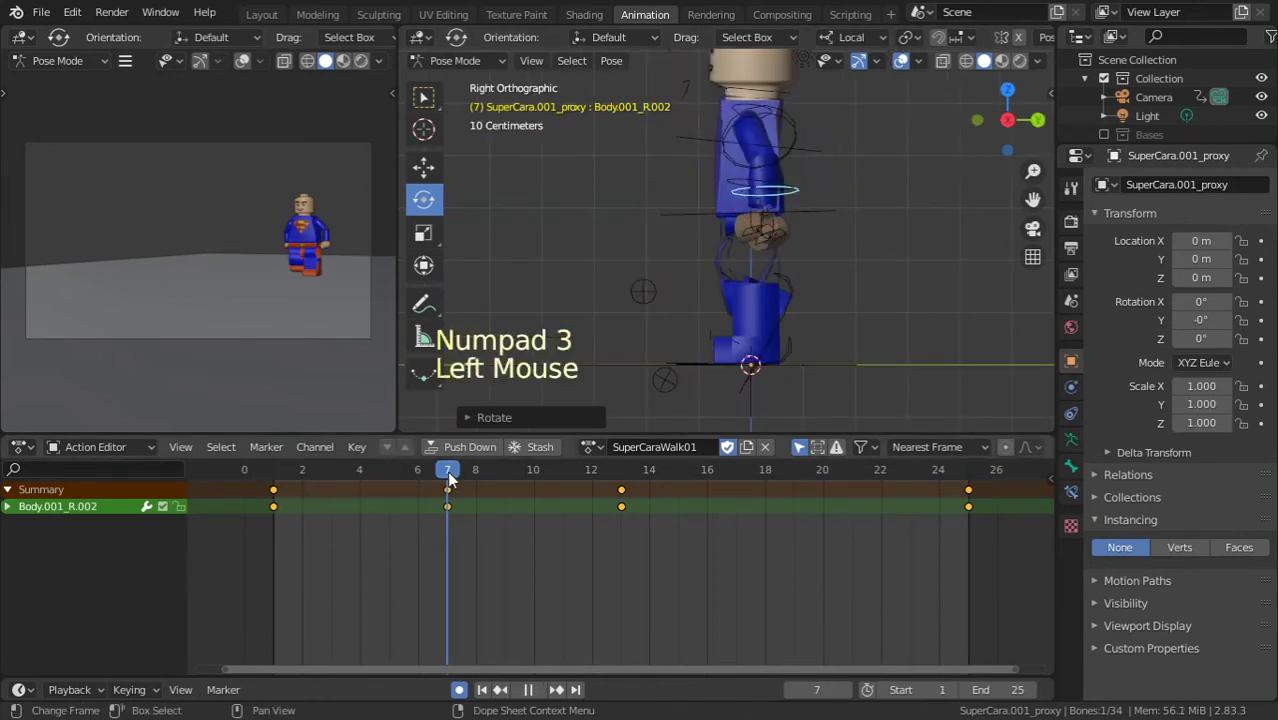
left_click(714, 232)
key("i")
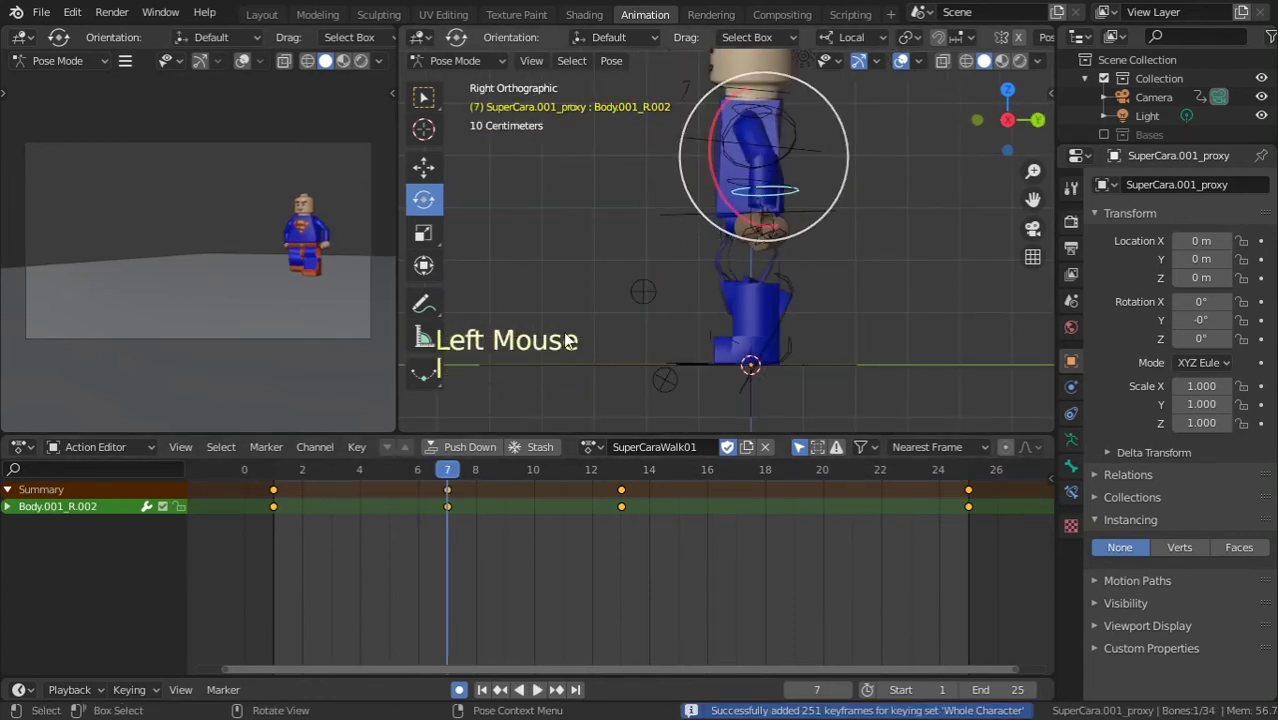
- Scrub the frames leading up to frame 7, and rotate the left forearm and upper arm backward at frame 7
left_click_drag(294, 467, 437, 493)
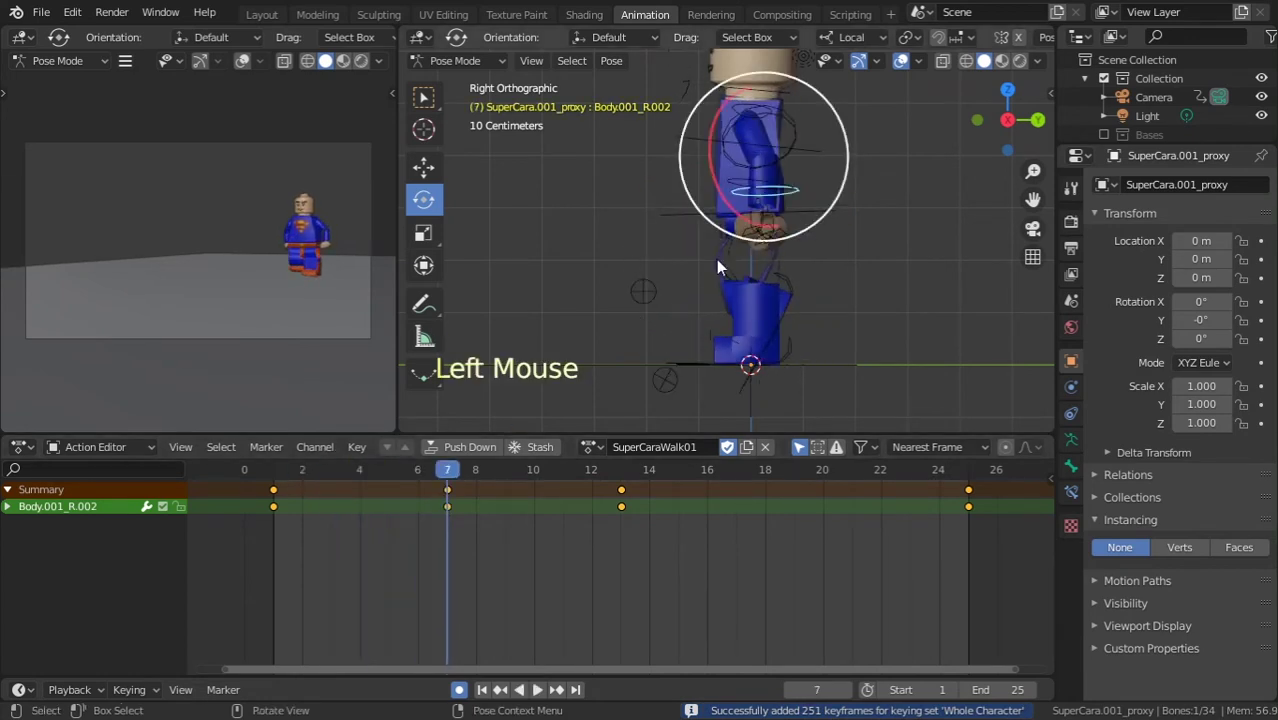
left_click(389, 475)
left_click(642, 320)
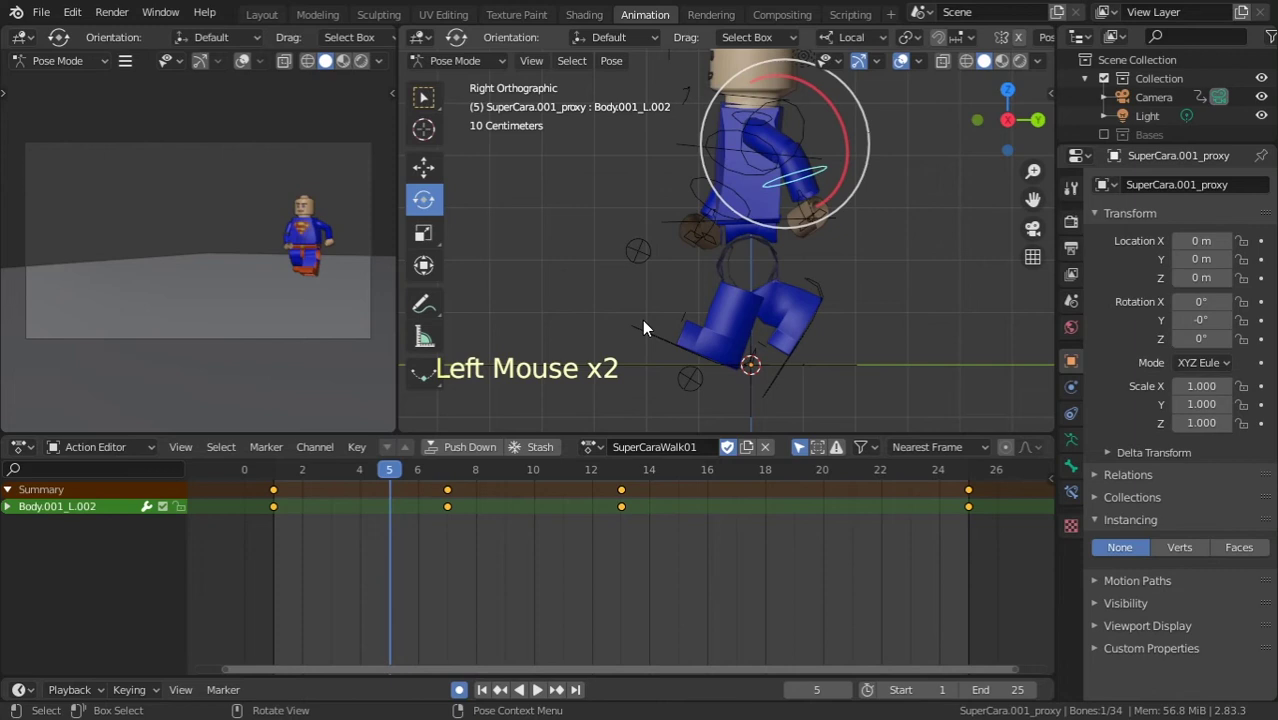
left_click(445, 476)
key("r")
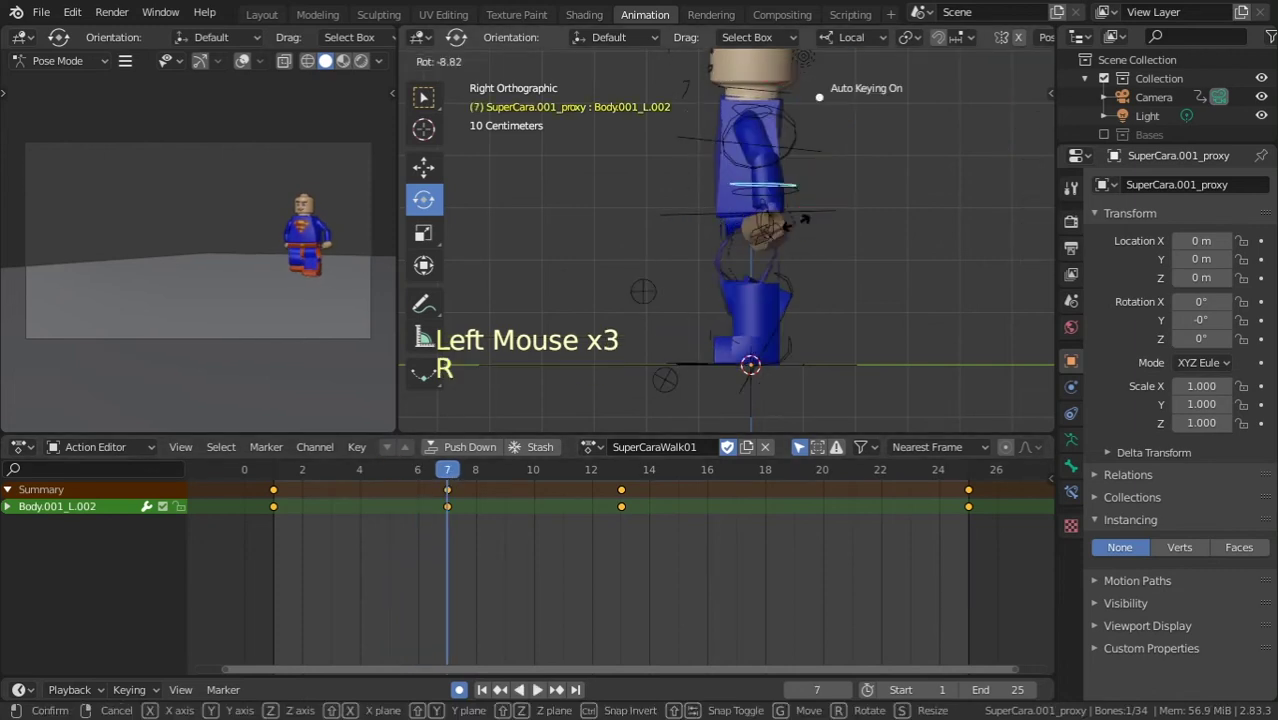
left_click(790, 128)
left_click(797, 131)
key("r")
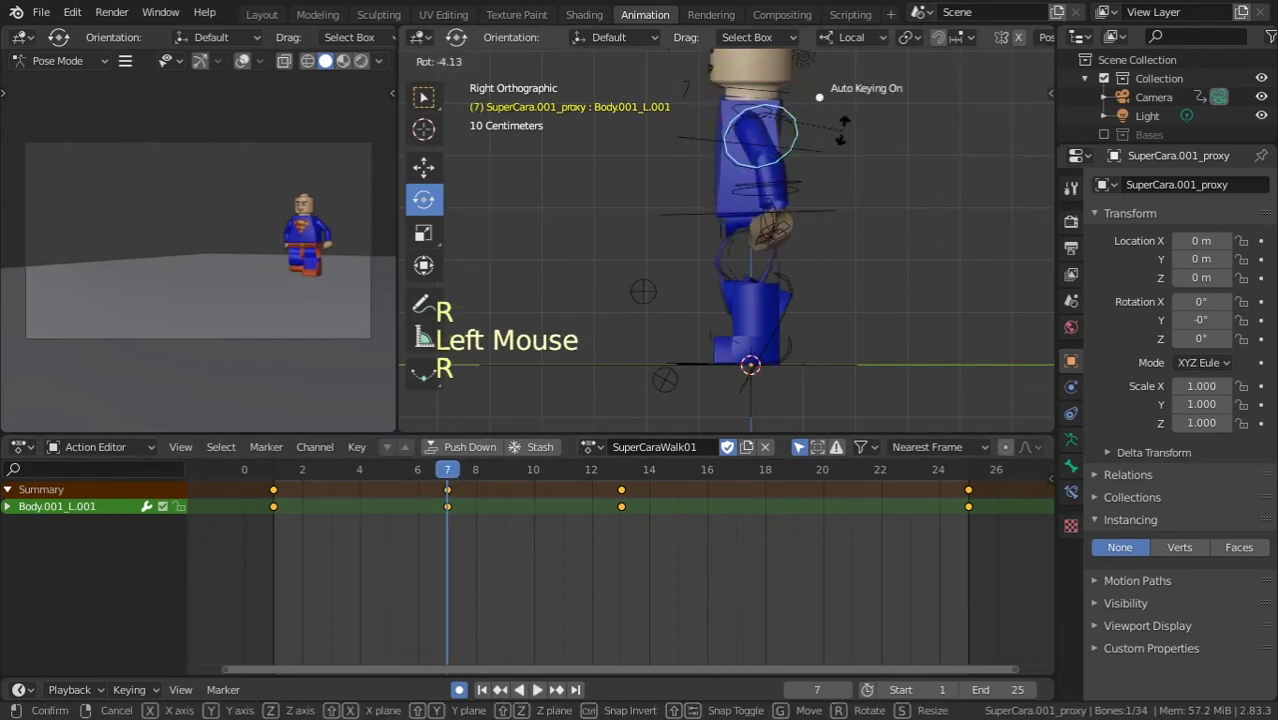
left_click(796, 139)
- Rotate the right upper arm Body.001_R.001 and the right forearm forward at frame 7
left_click(805, 140)
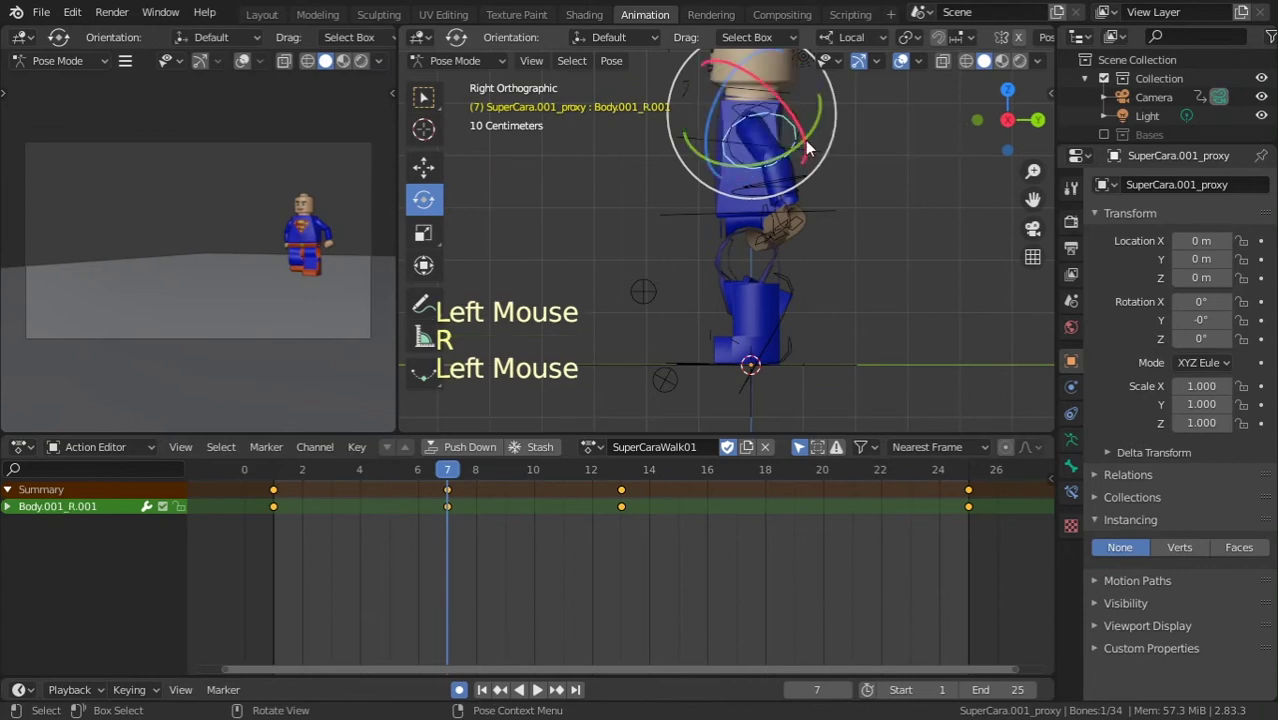
key("r")
left_click(696, 182)
left_click(729, 178)
key("r")
left_click(490, 405)
- Key the whole character at frame 7 with all bones selected, and play and scrub the motion to review it
key("a")
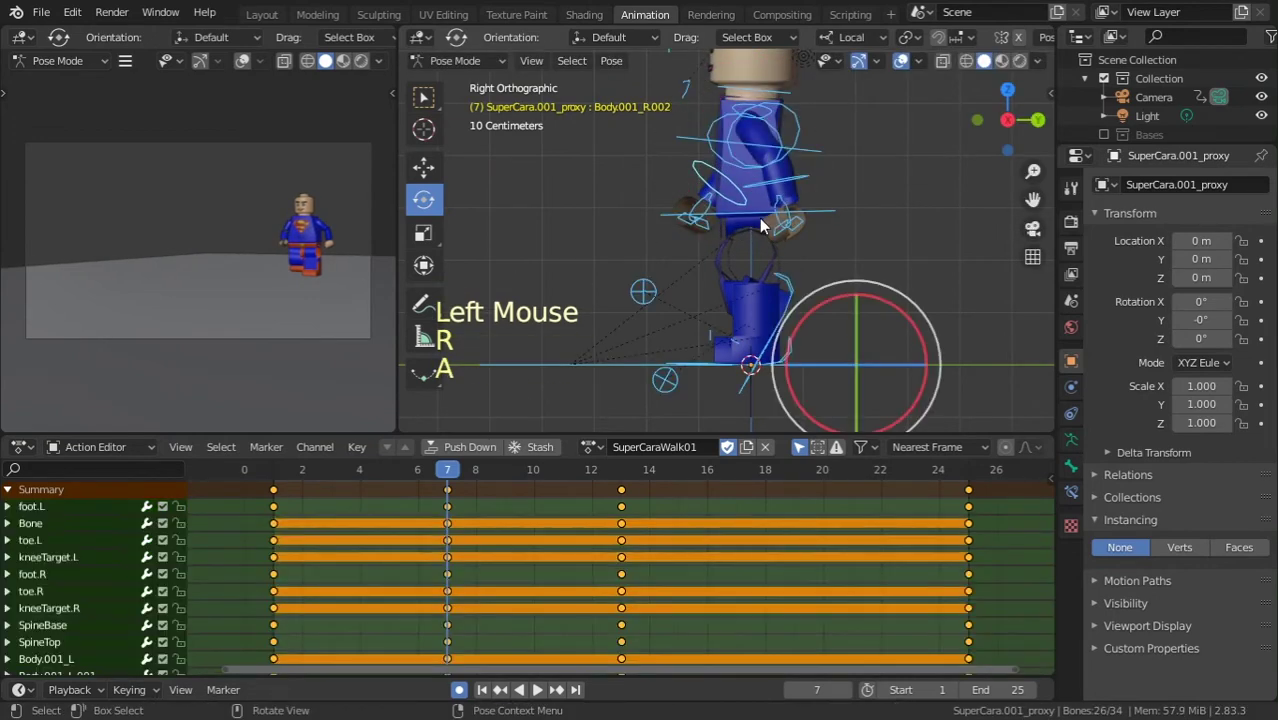
key("i")
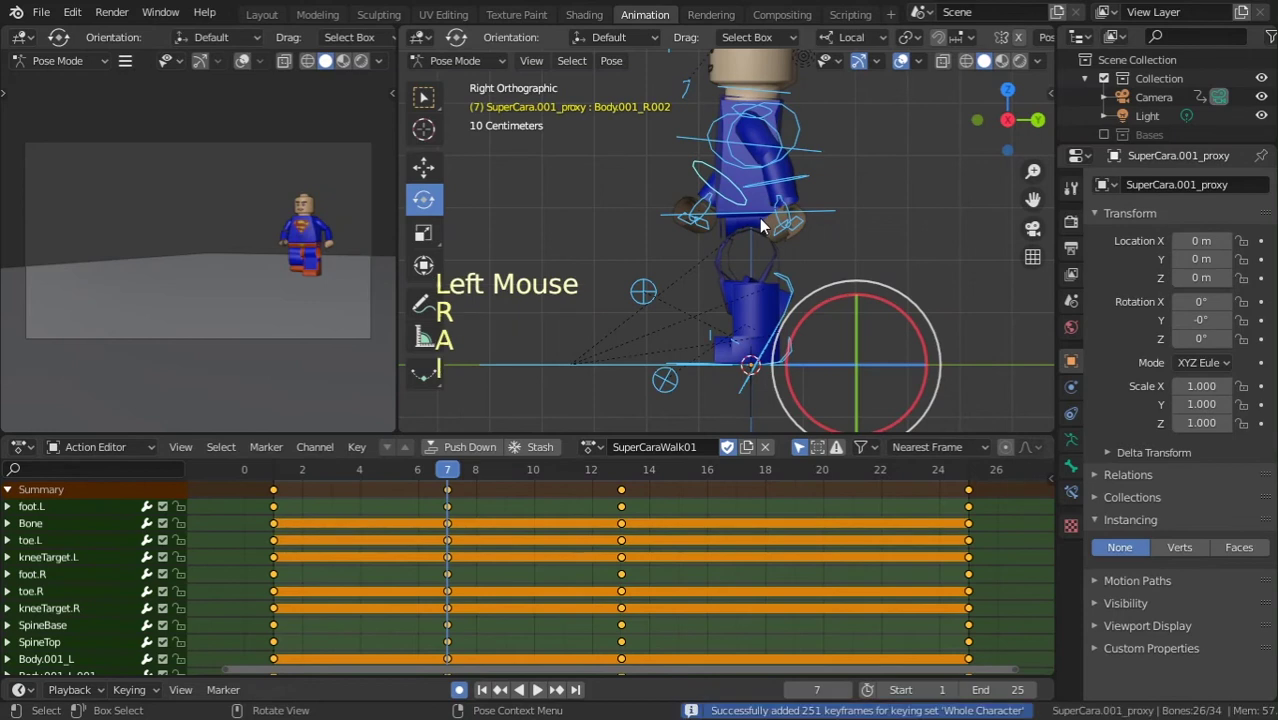
key("space")
left_click(302, 468)
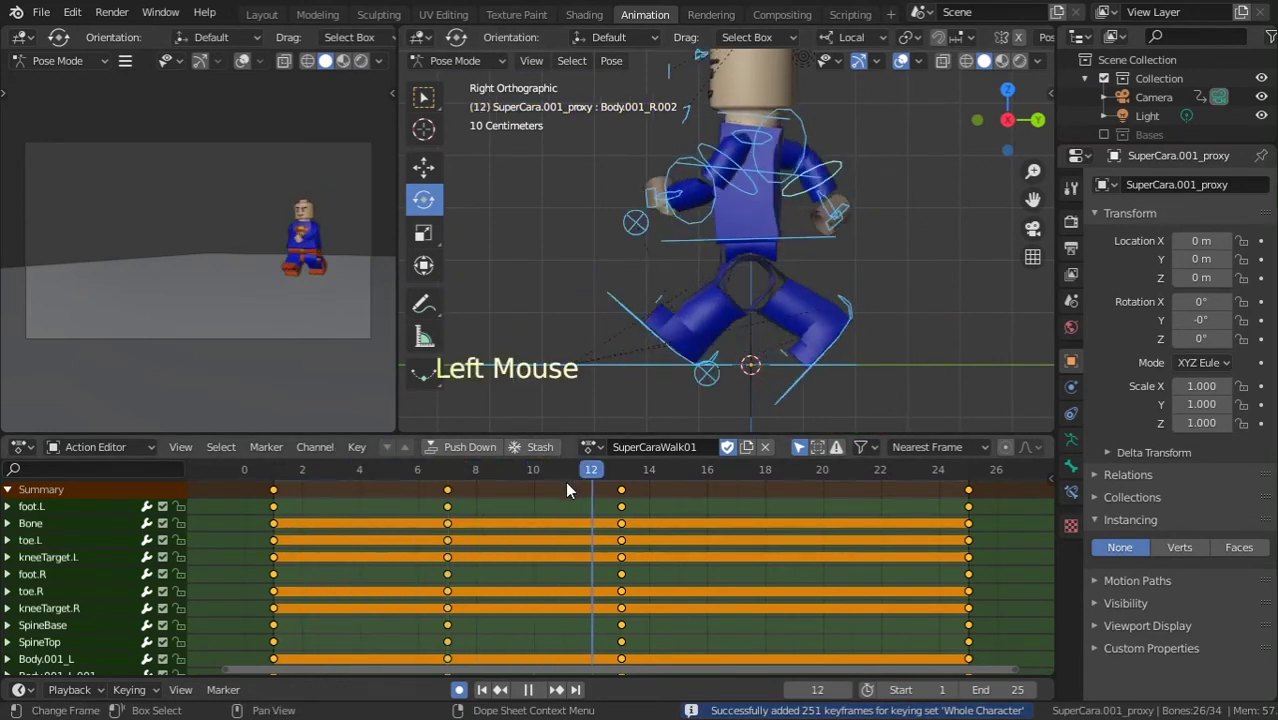
left_click_drag(565, 481, 445, 490)
key("space")
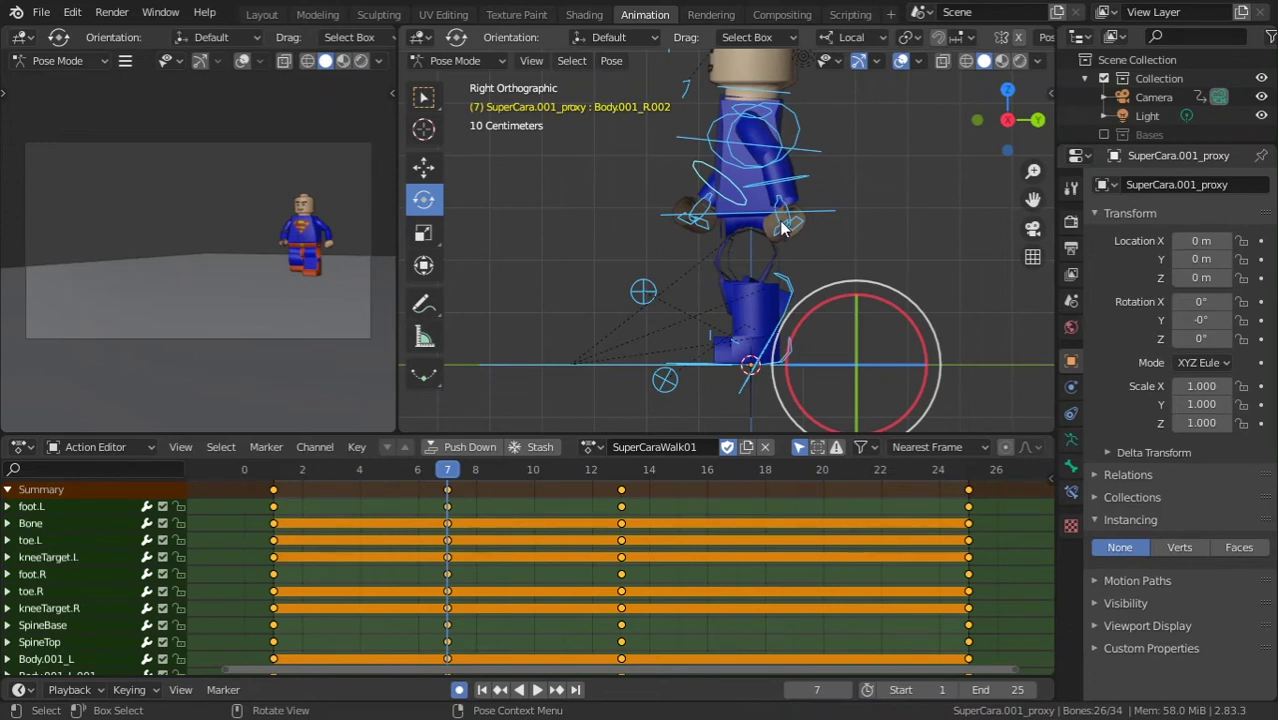
- Copy the passing pose from frame 7 and paste it mirrored at frame 19
key("ctrl+c")
left_click(790, 472)
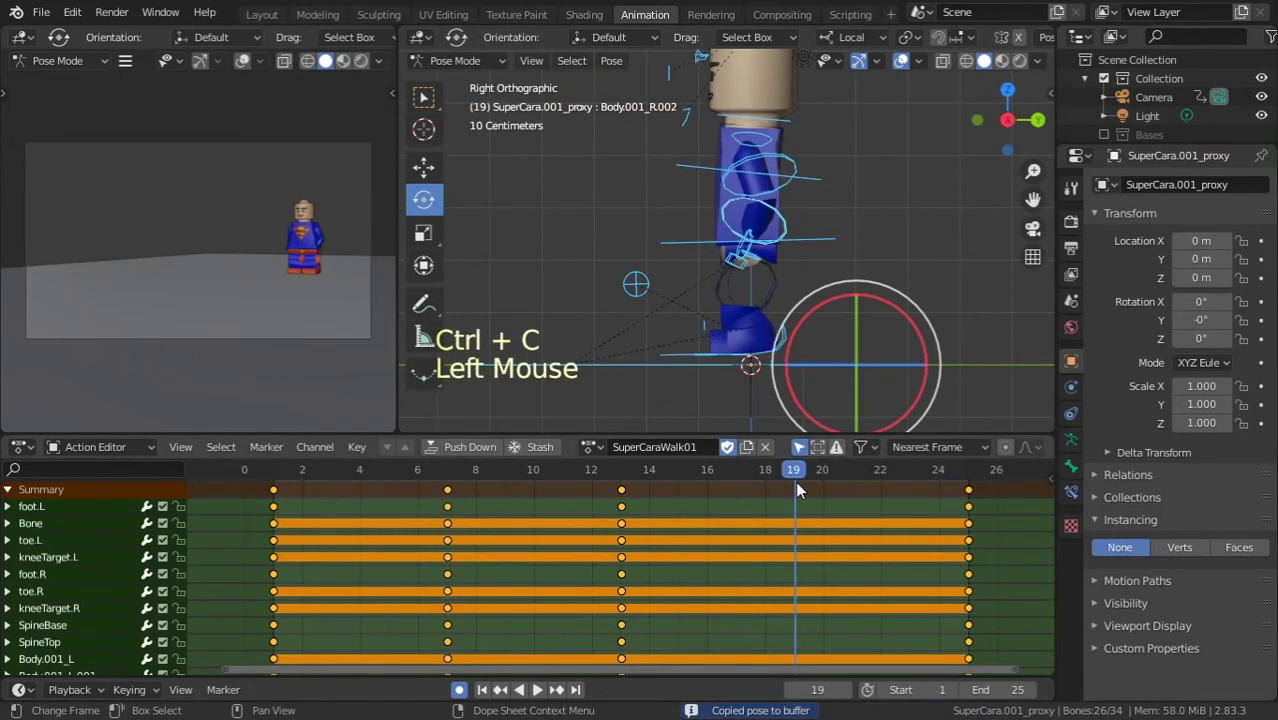
key("ctrl+shift+v")
left_click(881, 239, "ctrl+shift")
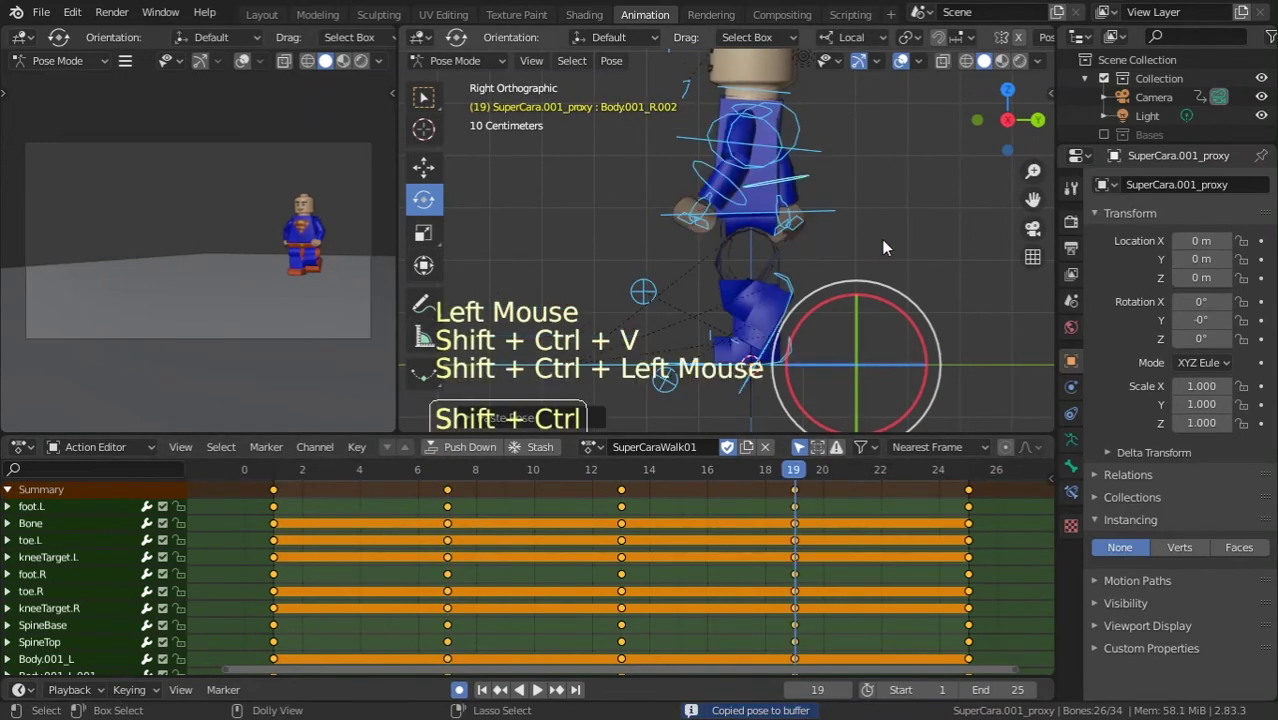
- Switch to Object Mode, hide the viewport overlays, play the walk cycle to review it, and save the file
key("ctrl+Tab")
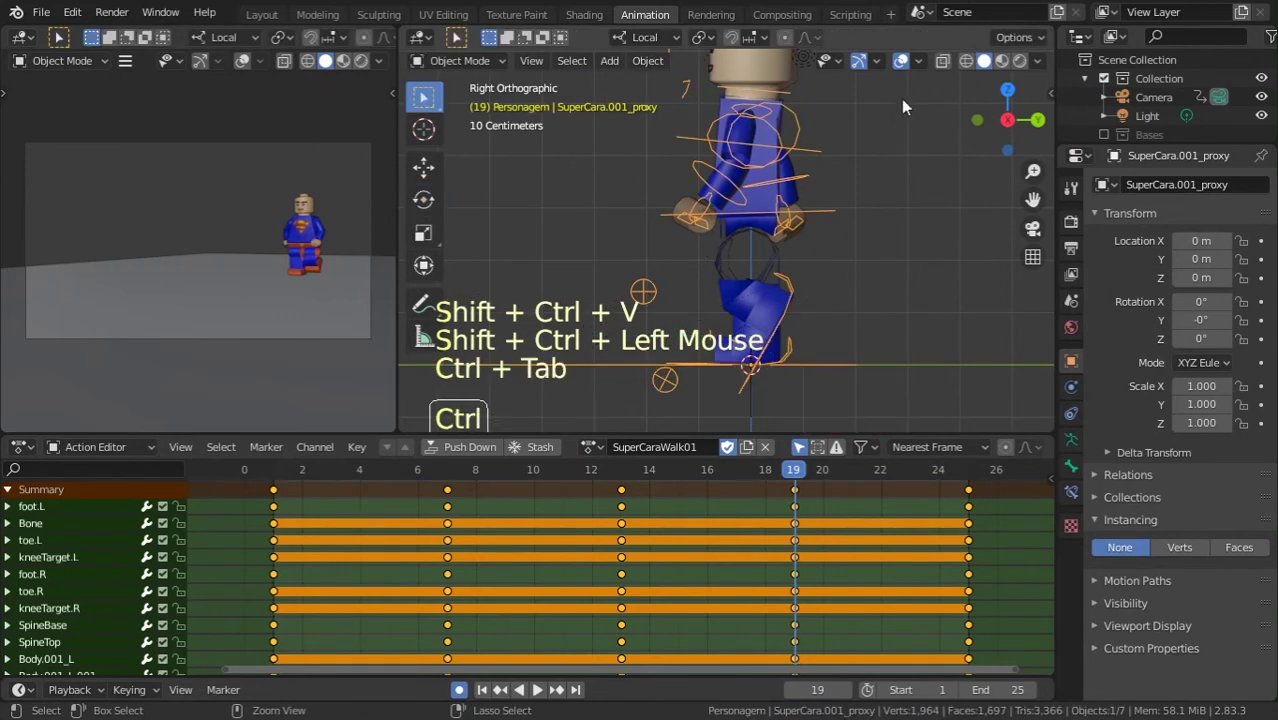
left_click(903, 78)
key("space")
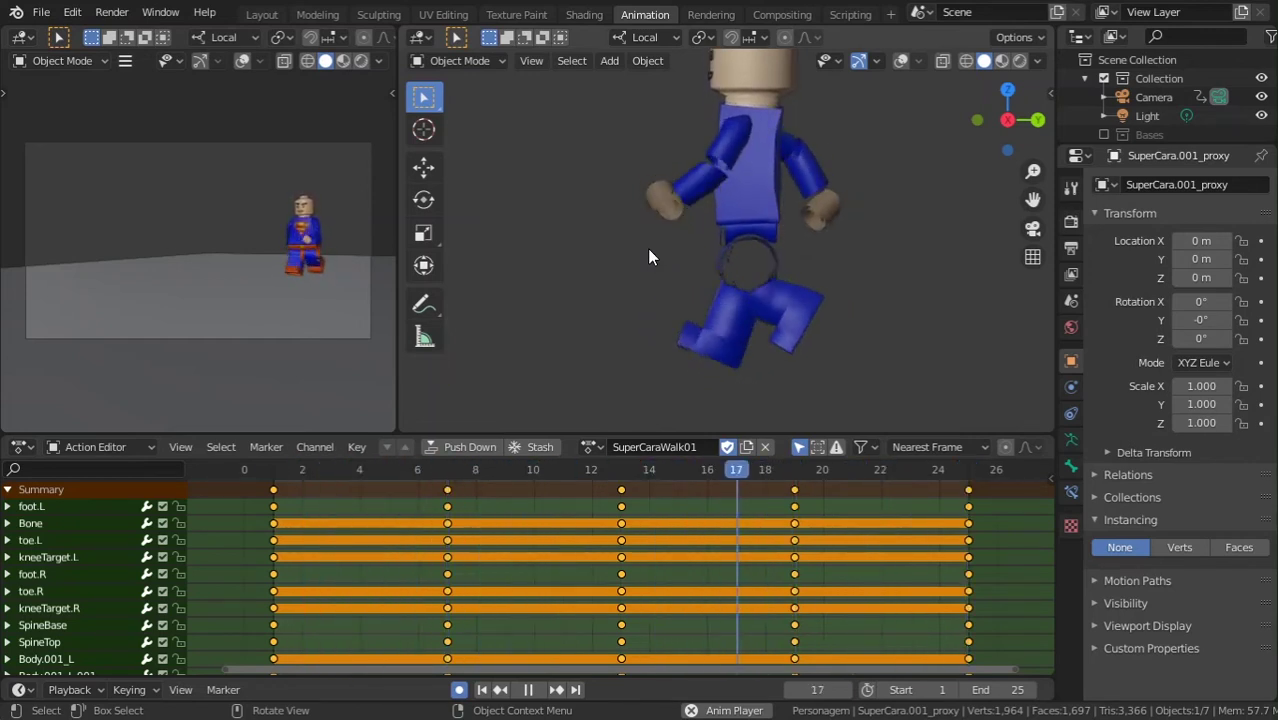
key("space")
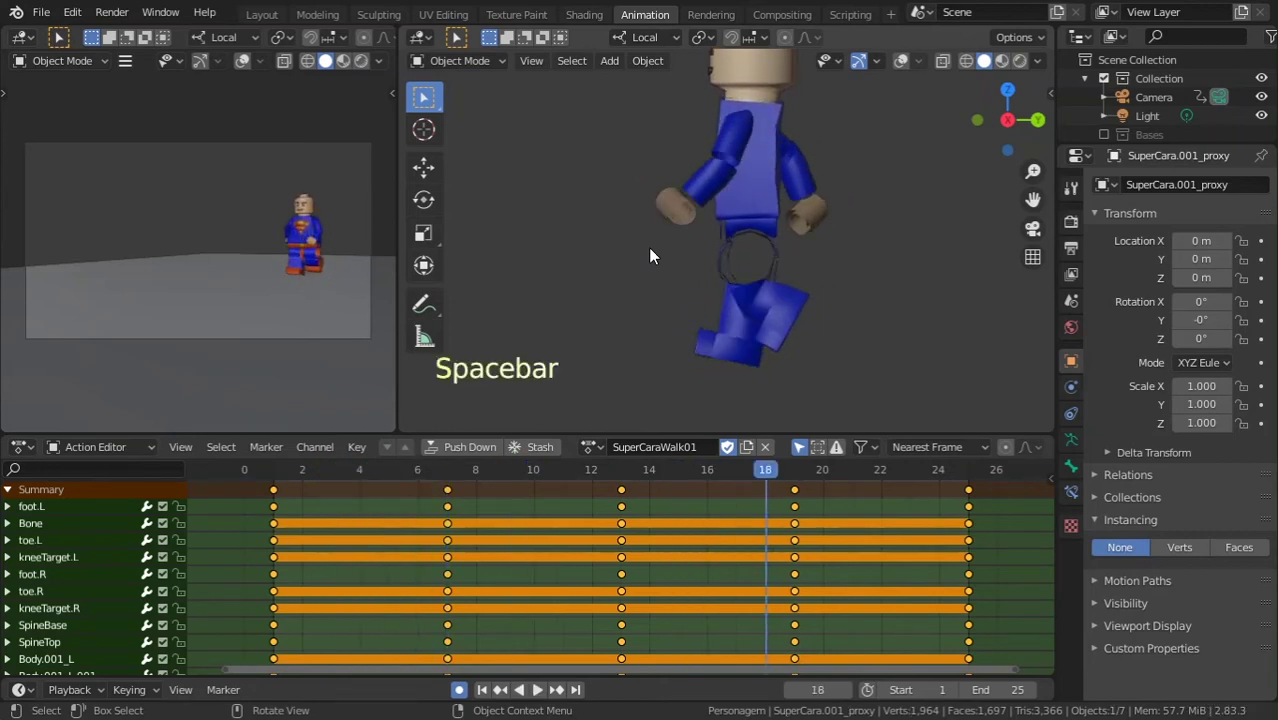
key("ctrl+s")
- Go to frame 5, show the overlays again, return the rig to Pose Mode, and save the file
left_click_drag(291, 472, 388, 470)
left_click(902, 61)
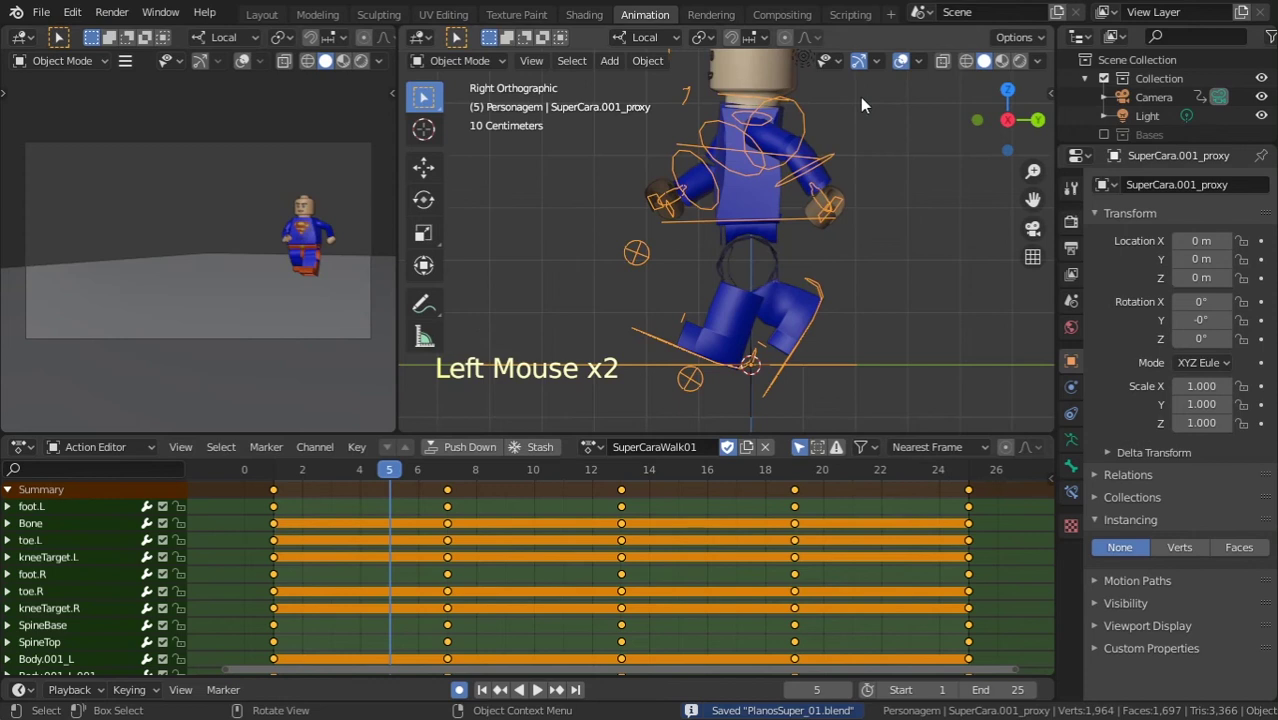
key("ctrl+Tab")
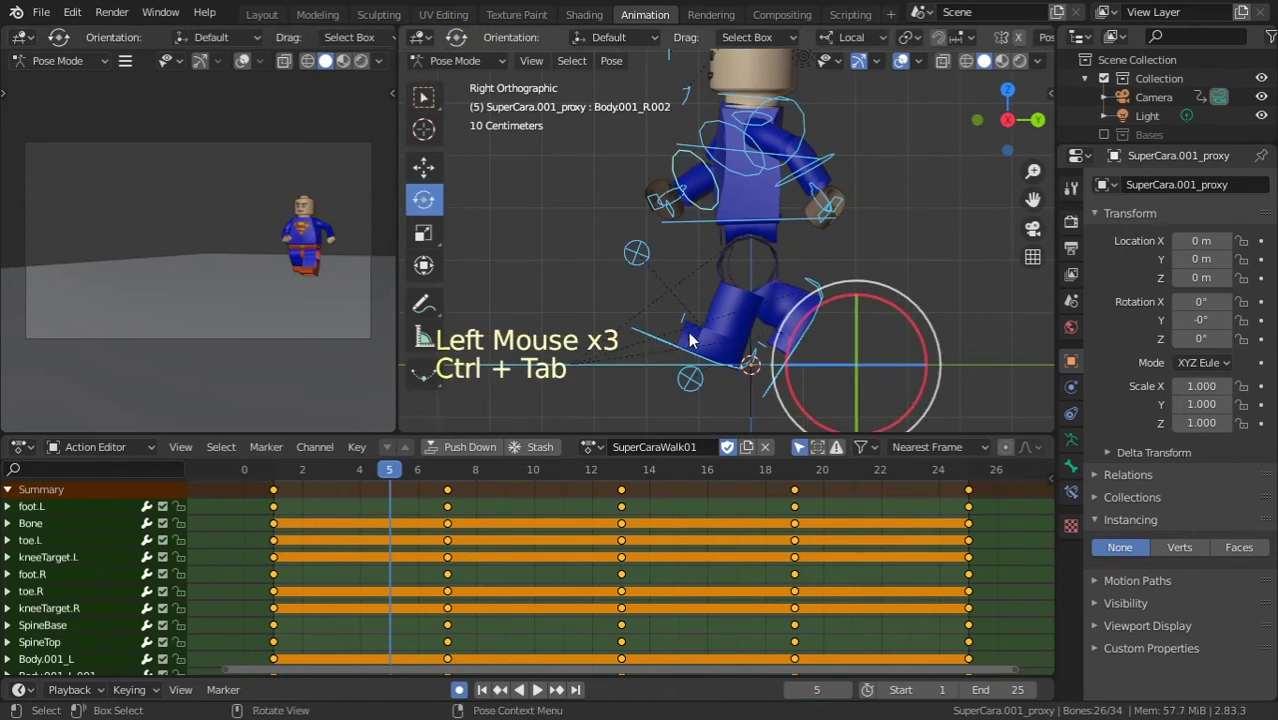
key("ctrl+s")
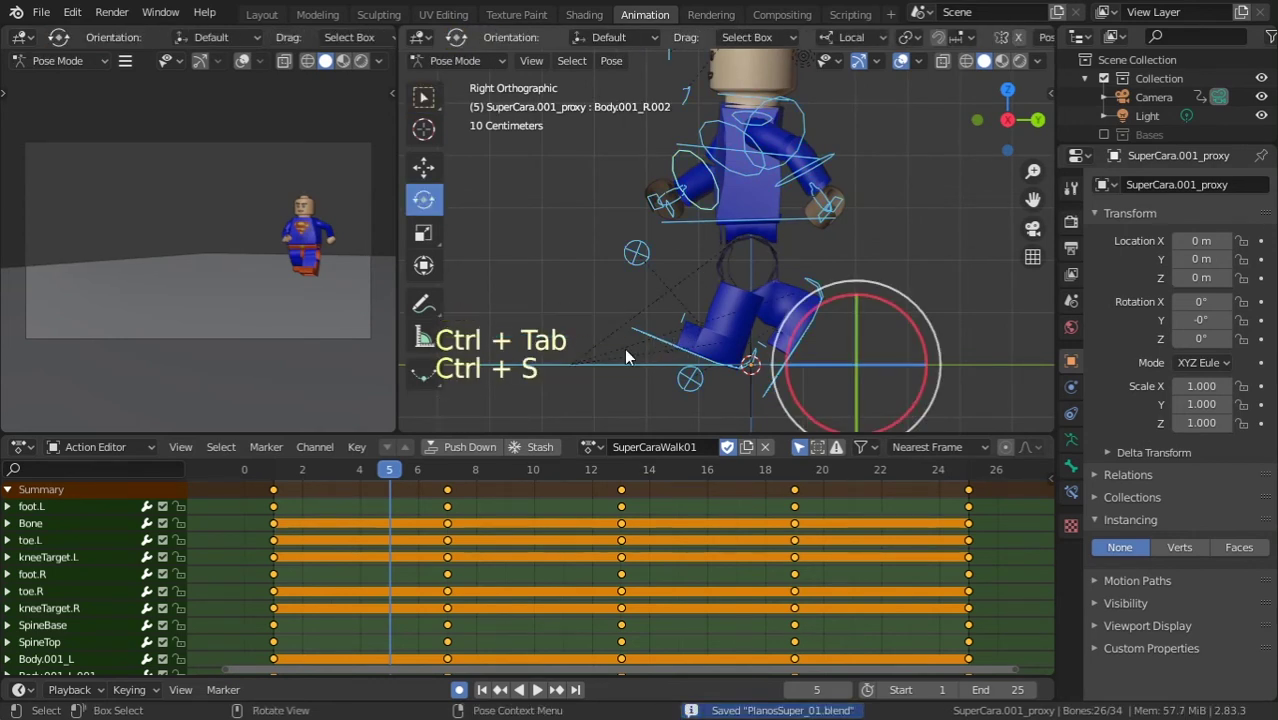
- Go to frame 1, switch to Object Mode, and set the character's instanced collection to SuperCara from SuperCara.blend
left_click(281, 472)
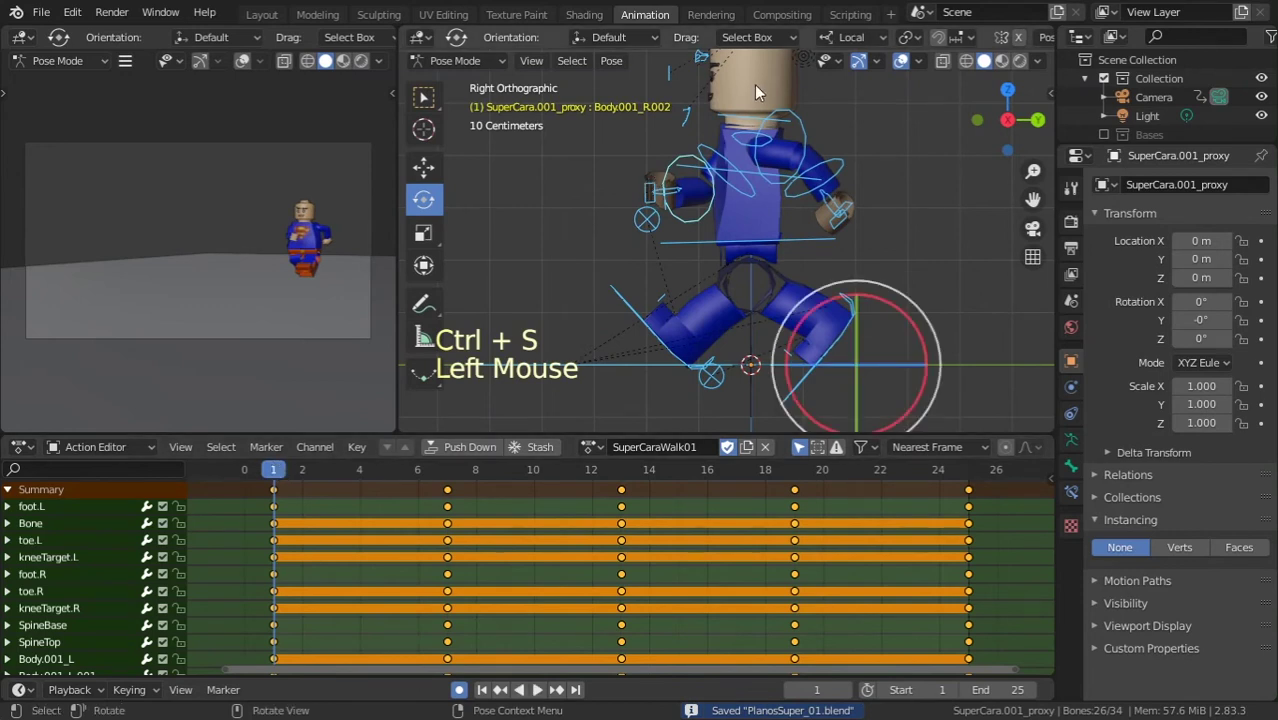
middle_click_drag(642, 268, 800, 300)
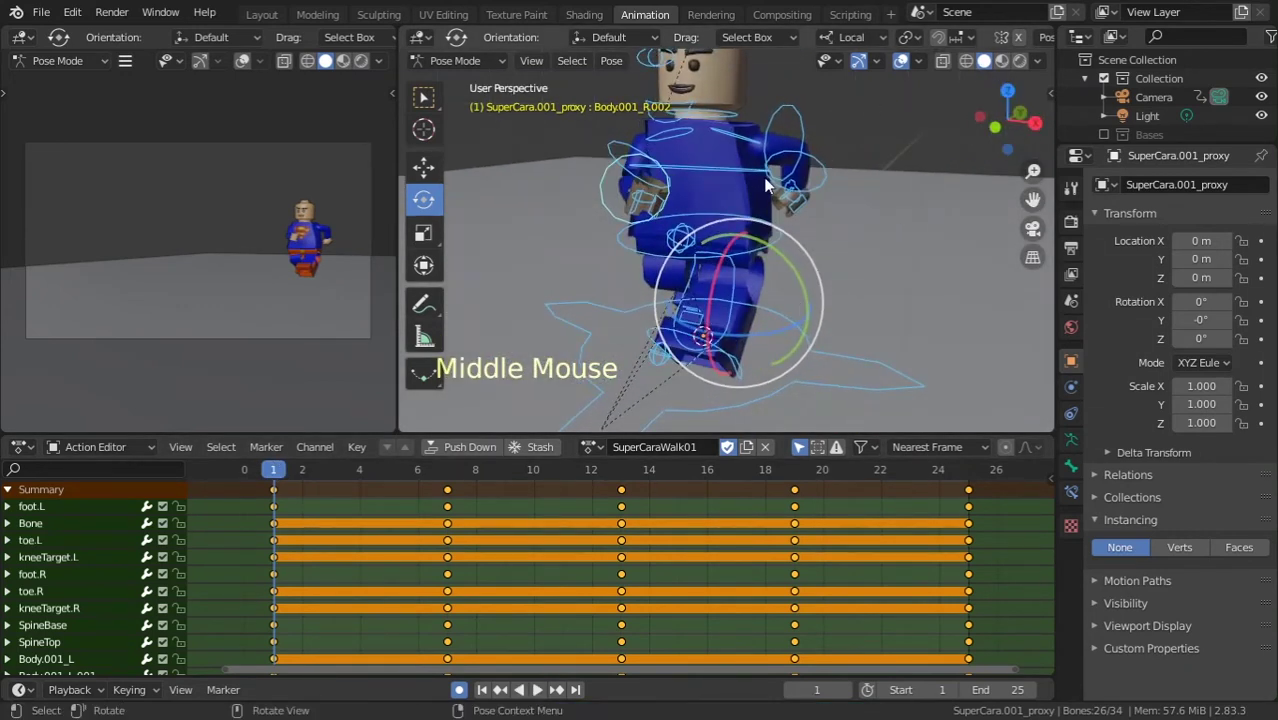
left_click(1038, 64)
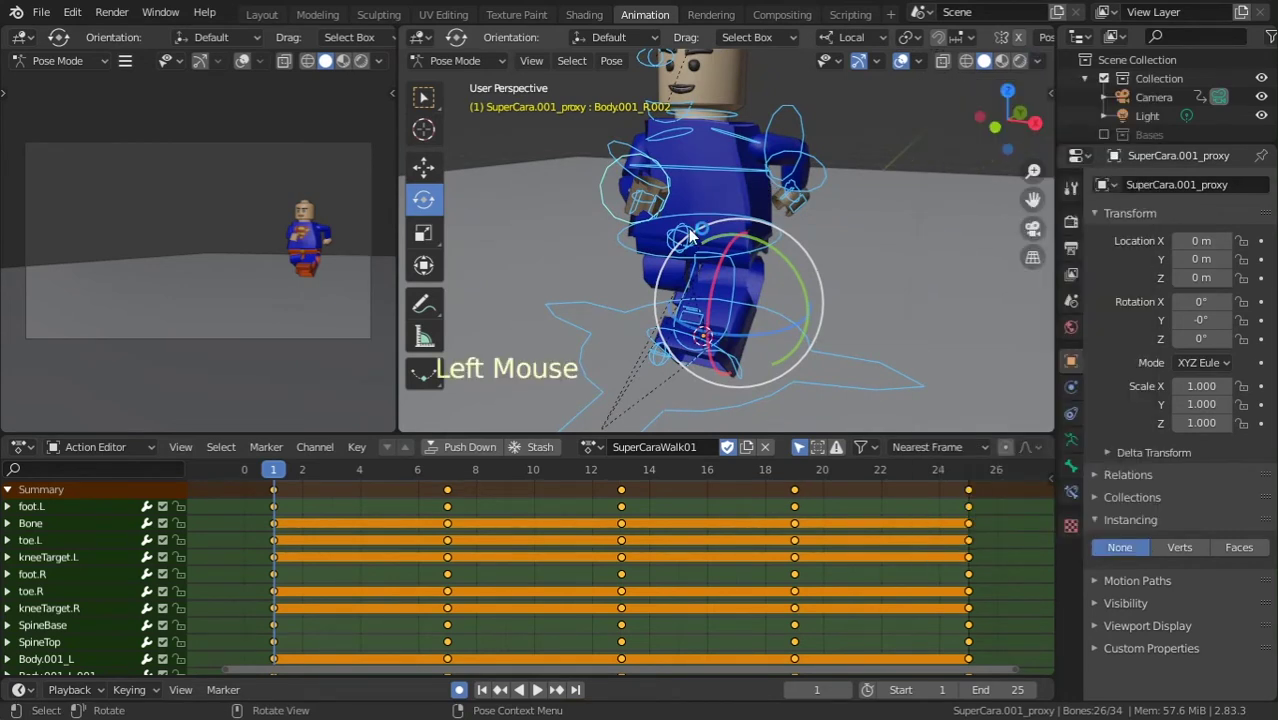
left_click(725, 148)
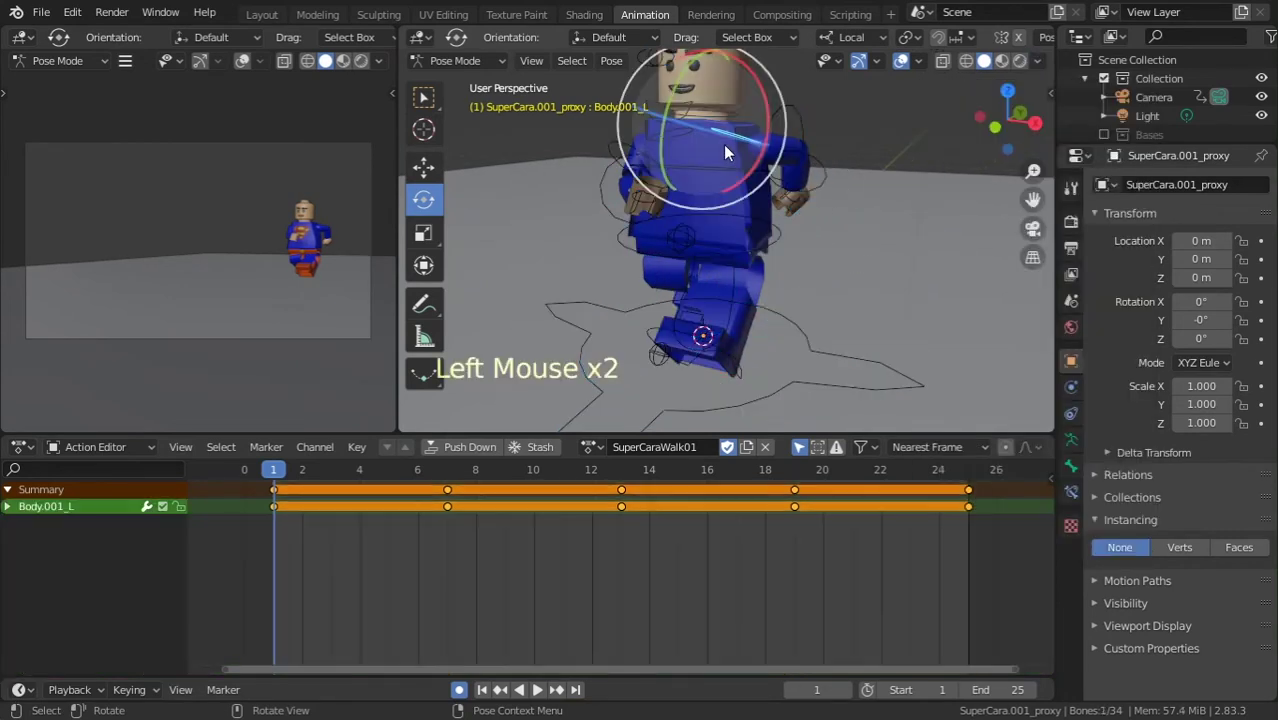
key("ctrl+Tab")
left_click(918, 295)
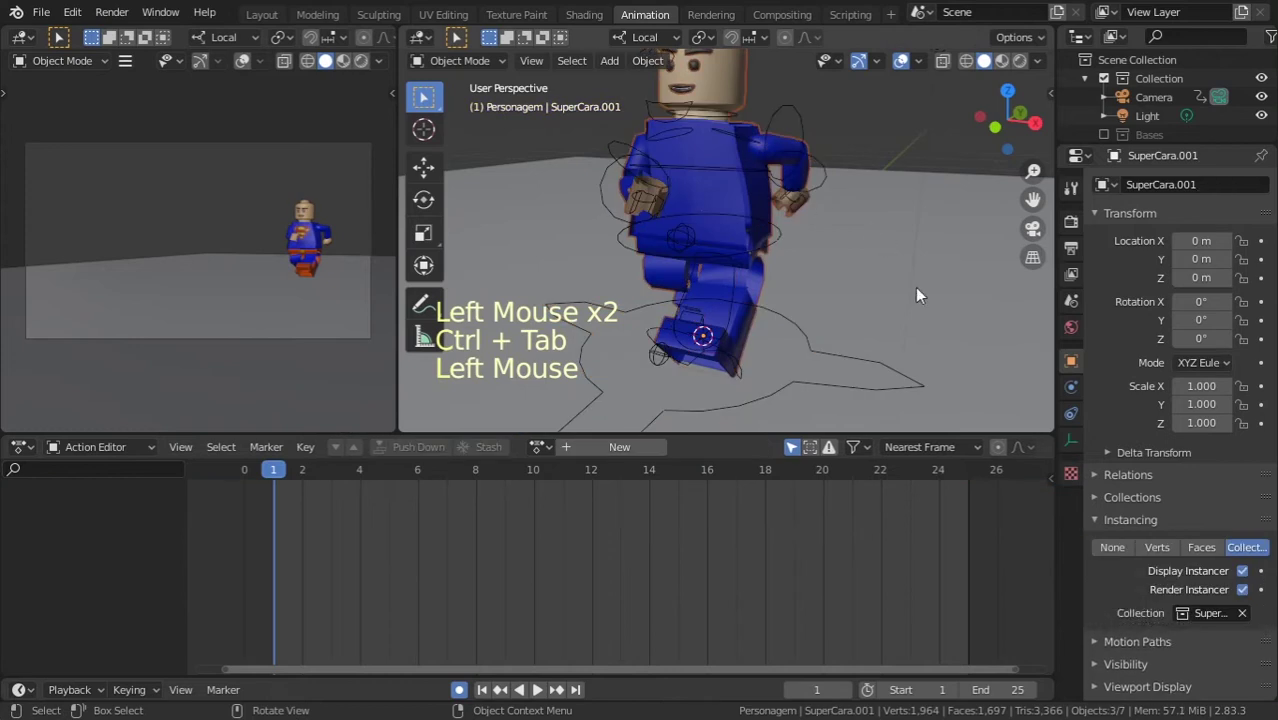
double_click(1200, 613)
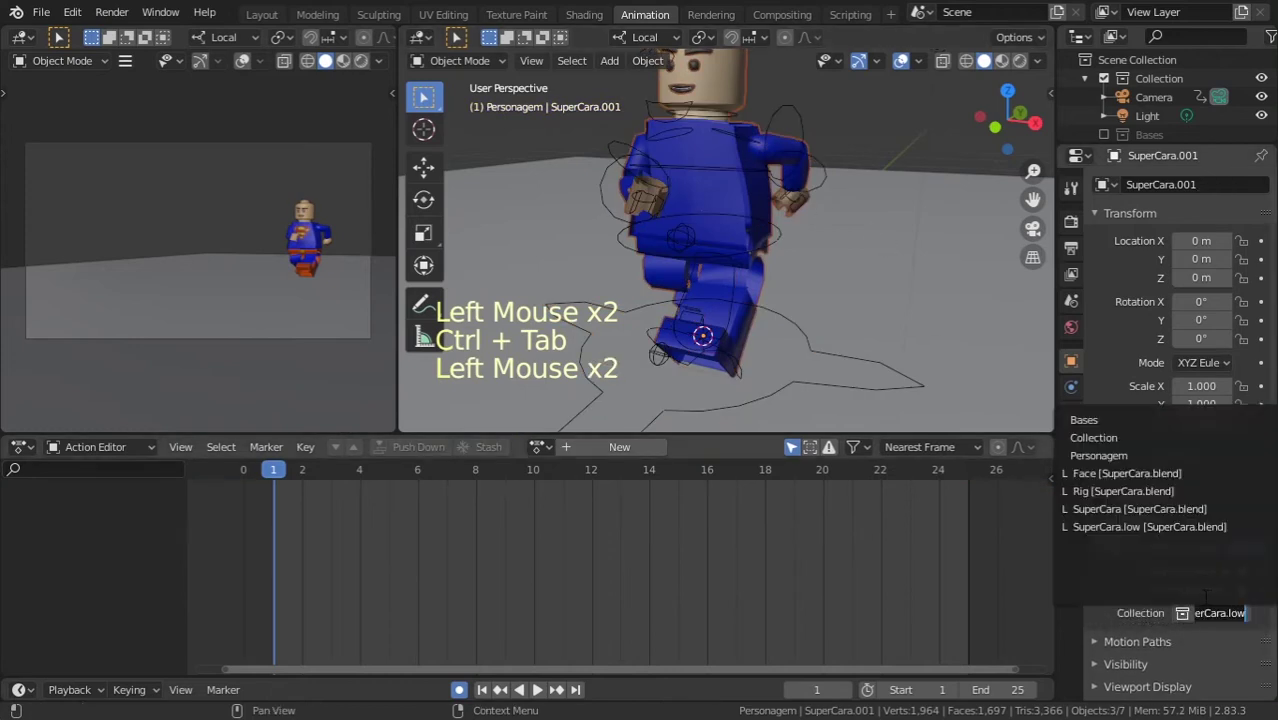
left_click(1218, 527)
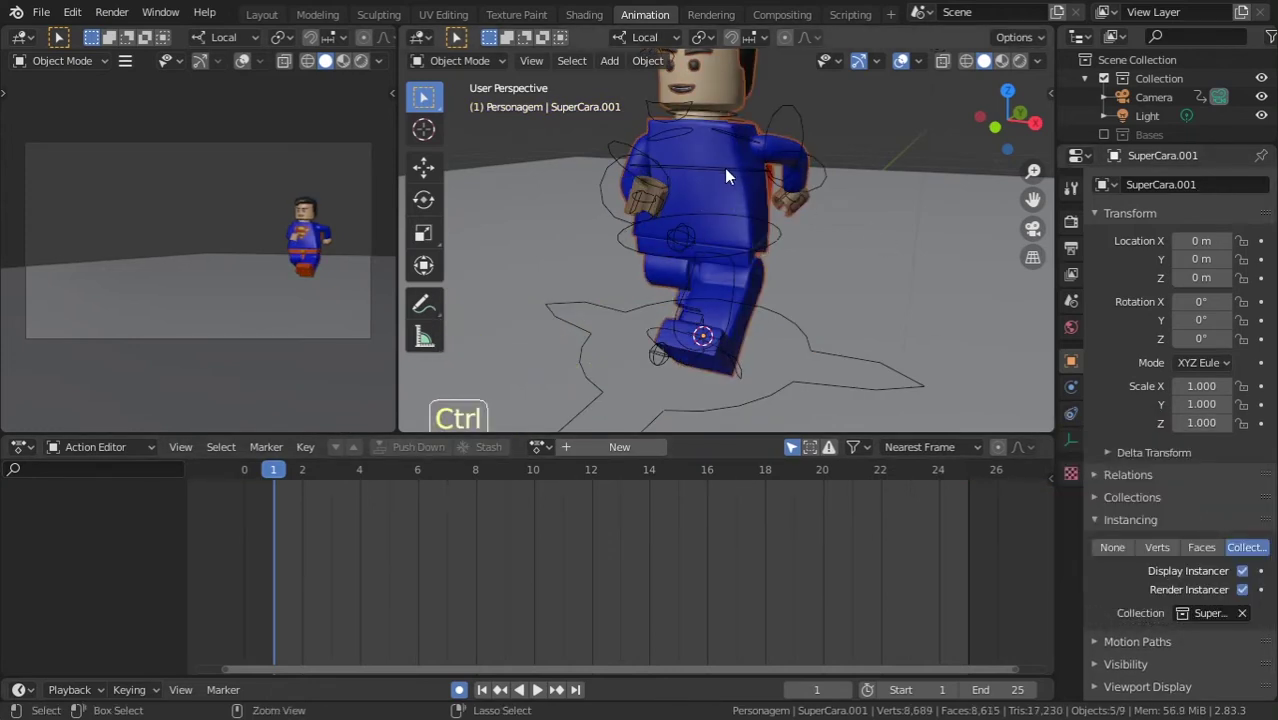
- Select the SuperCara.001_proxy rig and return it to Pose Mode
key("ctrl+Tab")
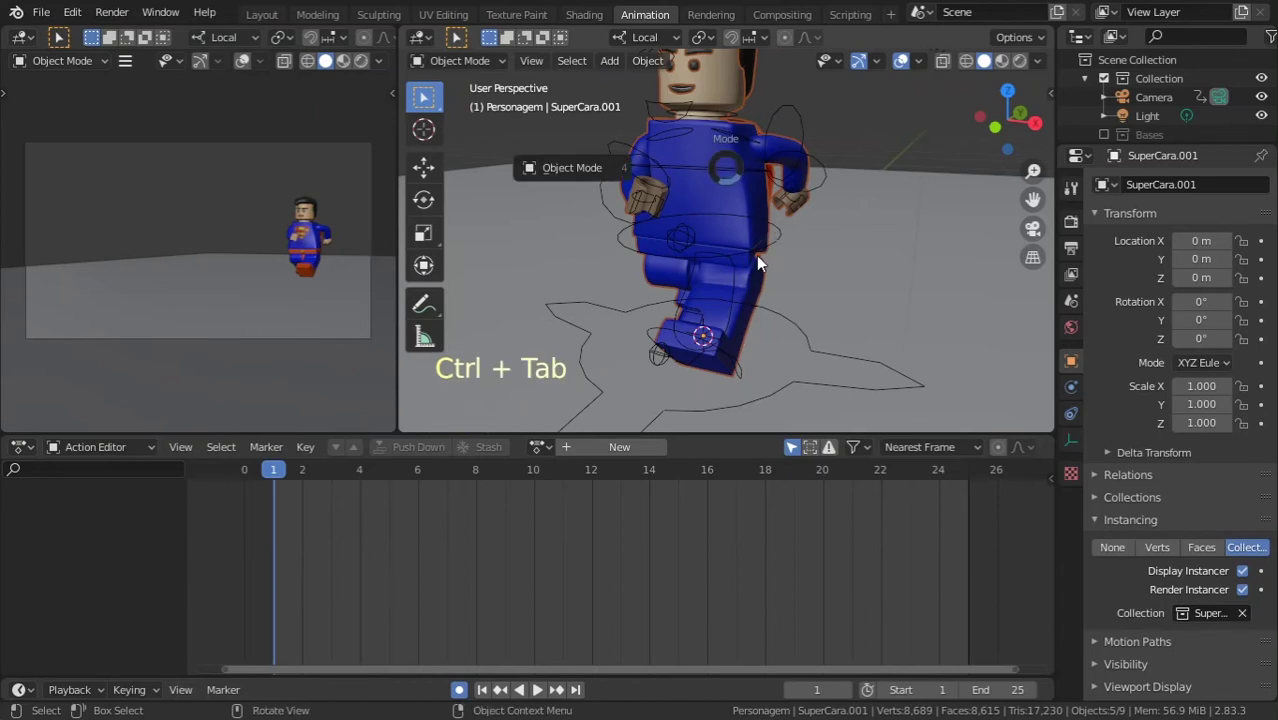
key("Escape")
key("Escape")
left_click(783, 242)
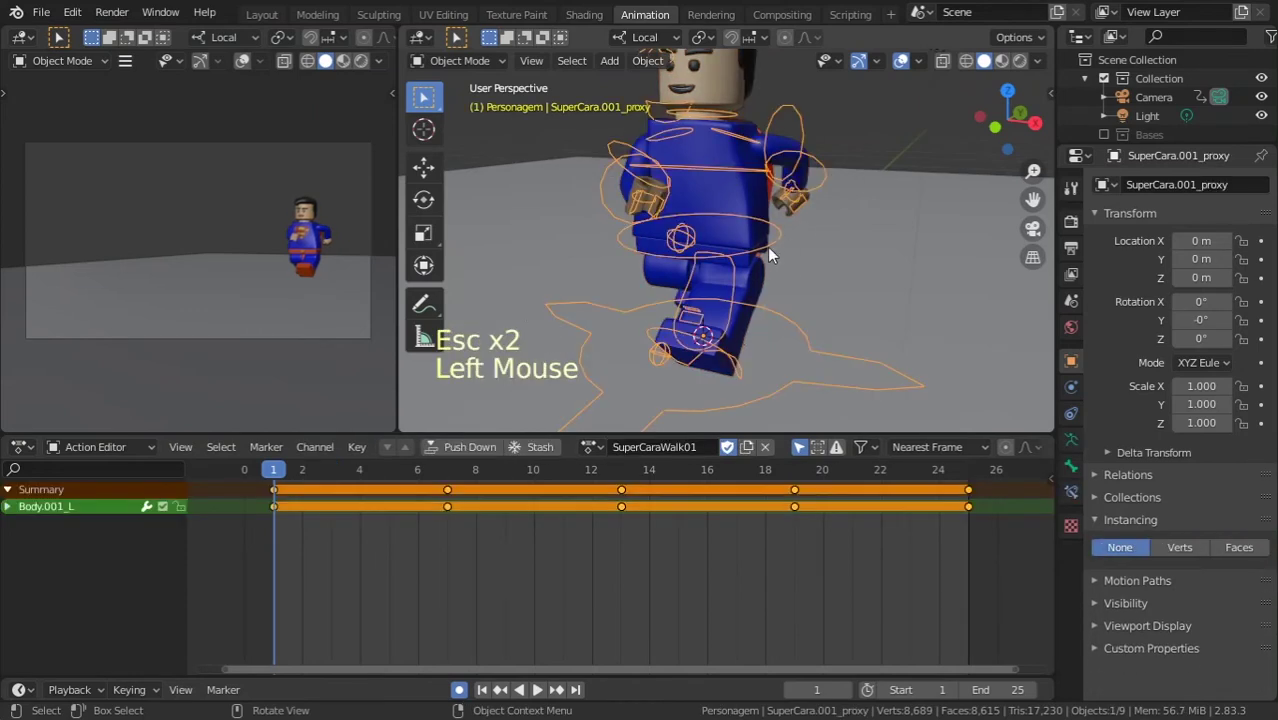
key("ctrl+Tab")
- Twist the SpineBase hip control about its vertical axis in the frame 1 contact pose
left_click(780, 243)
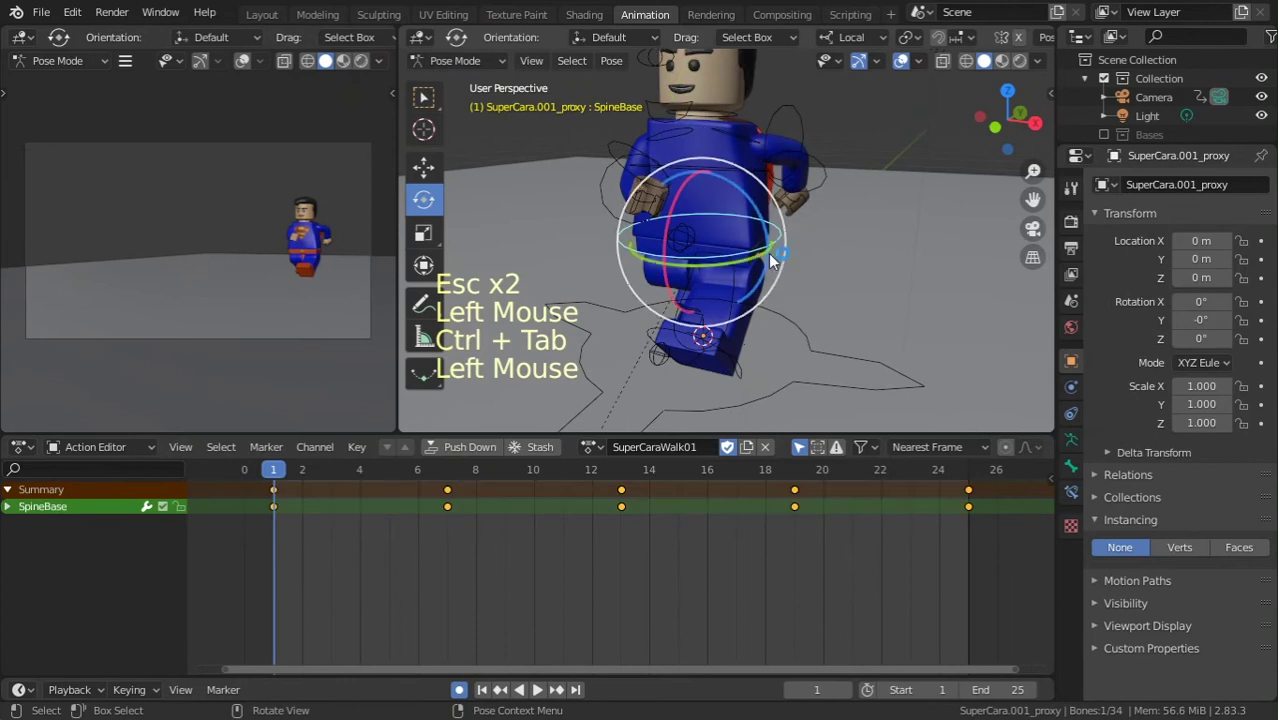
mouse_move(747, 260)
middle_mouse_down()
mouse_move(790, 271)
mouse_move(748, 262)
middle_mouse_up()
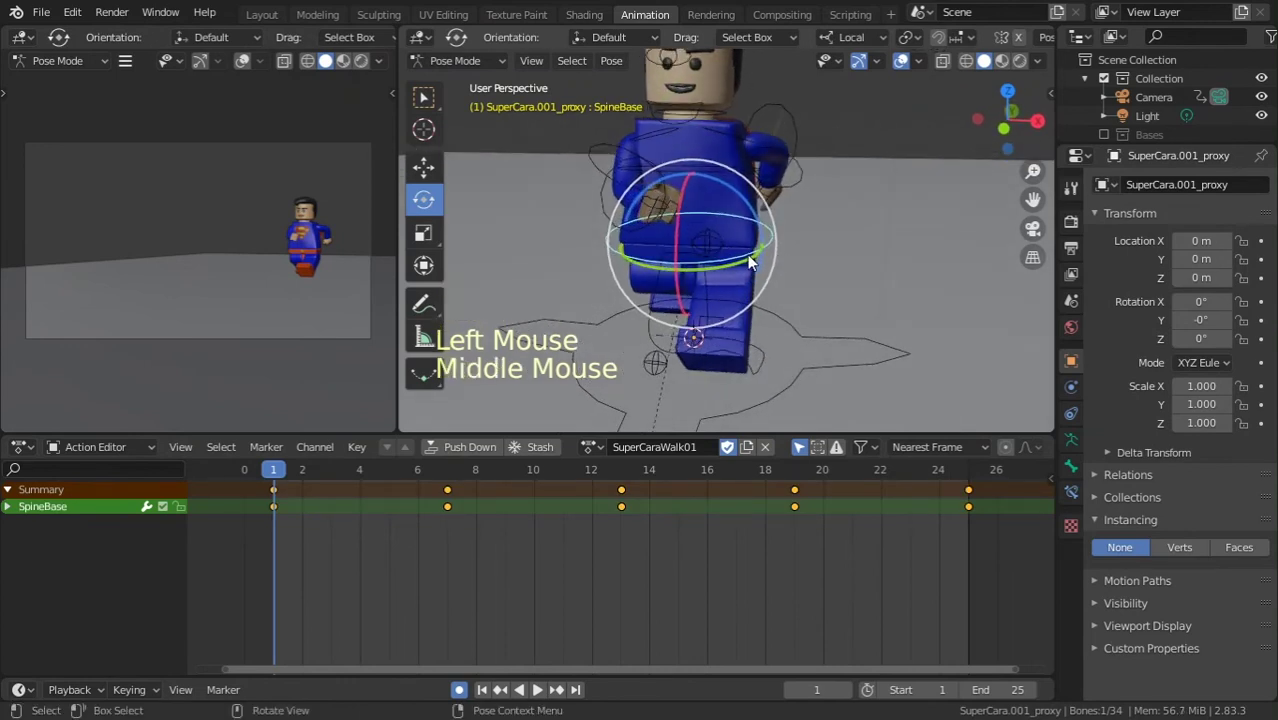
left_click(752, 265)
left_click_drag(752, 265, 714, 270)
- Twist the SpineTop chest control against the hips at frame 1, finishing with a rotation of about -17° in top view
left_click(760, 170)
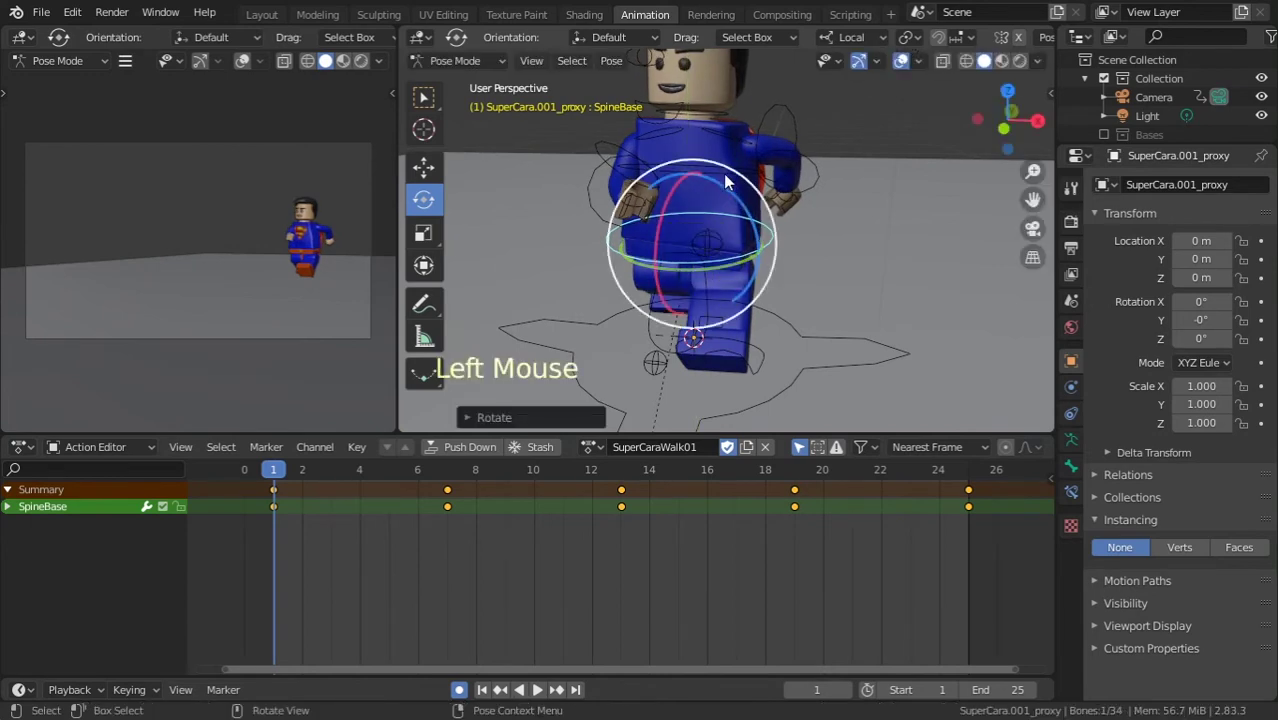
double_click(750, 200)
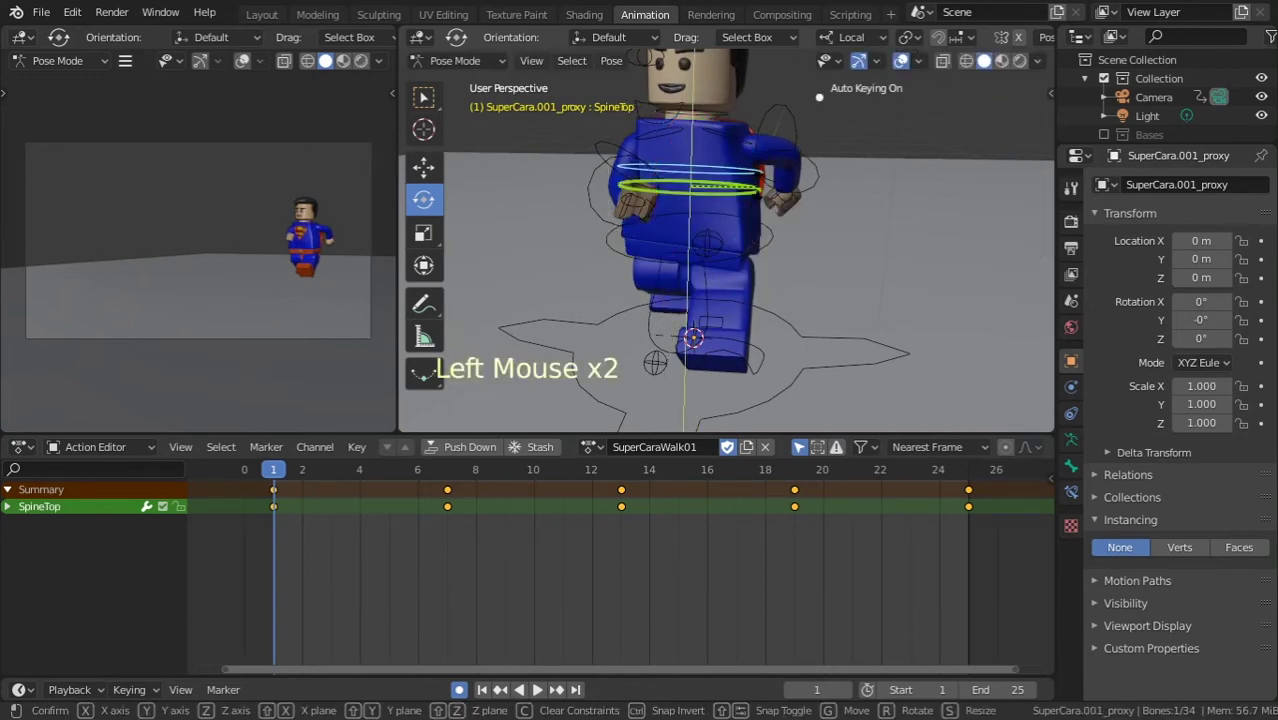
left_click_drag(768, 184, 780, 180)
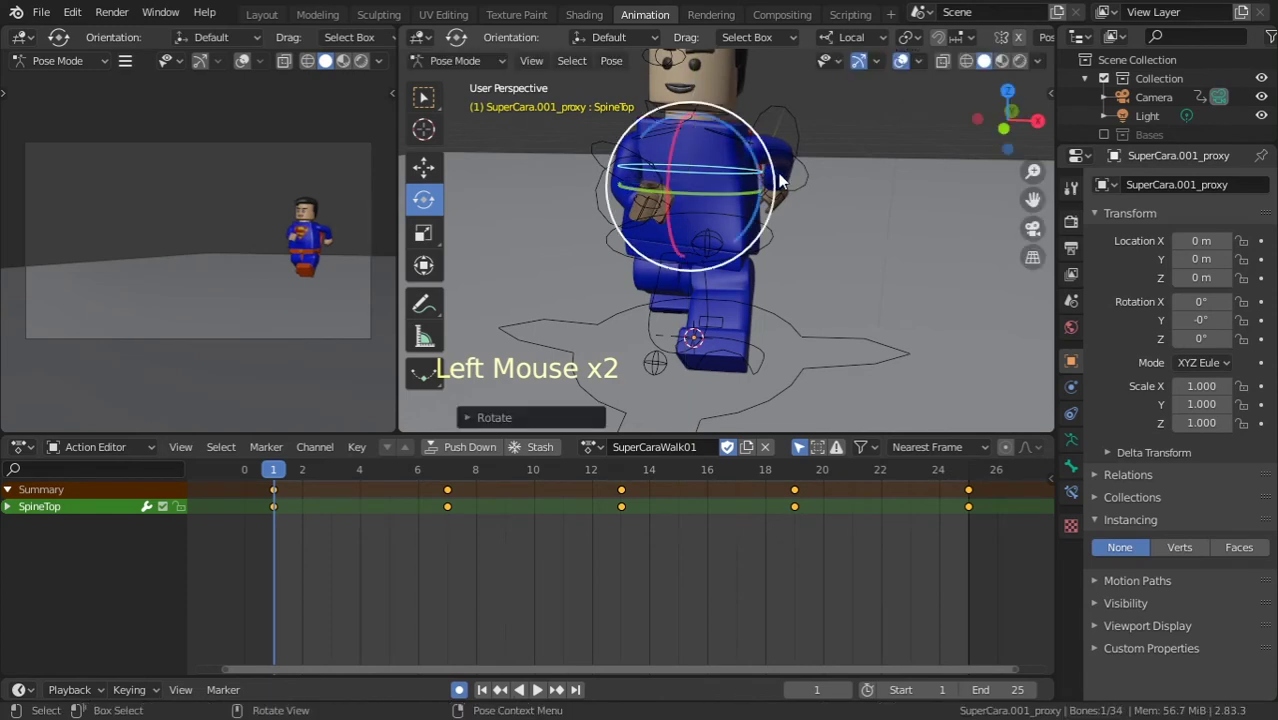
key("KP_1")
key("KP_7")
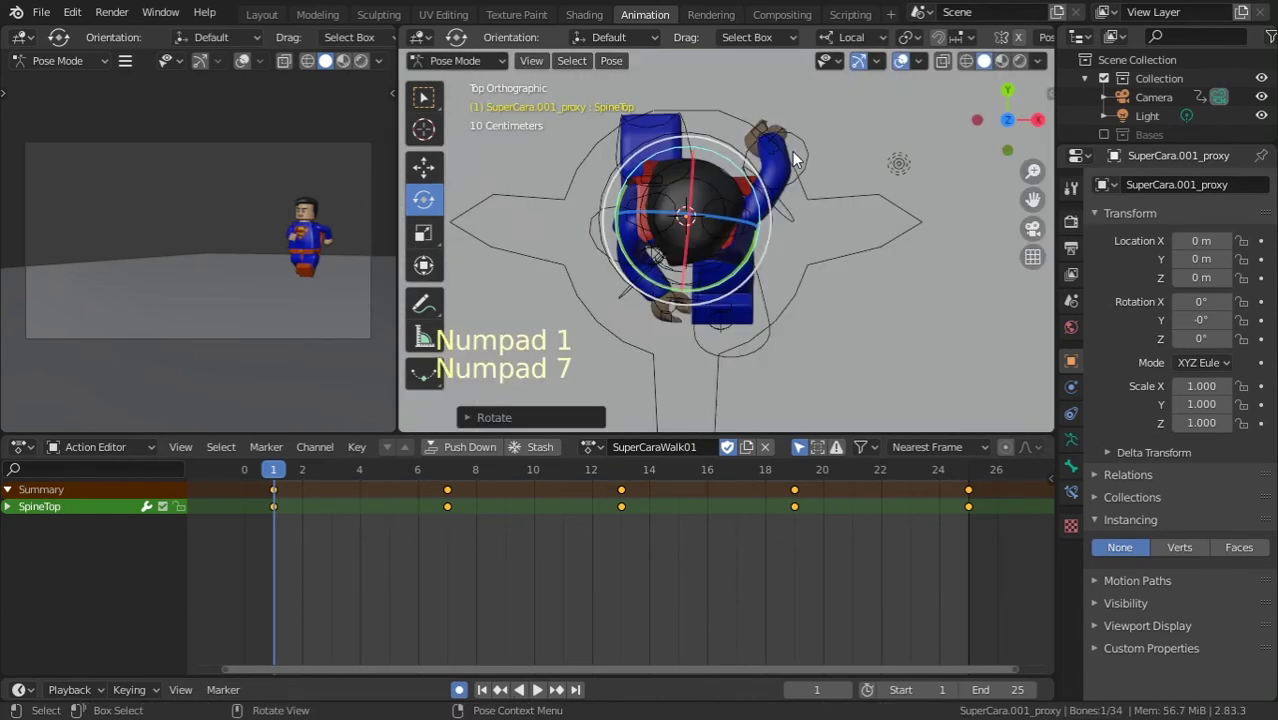
key("r")
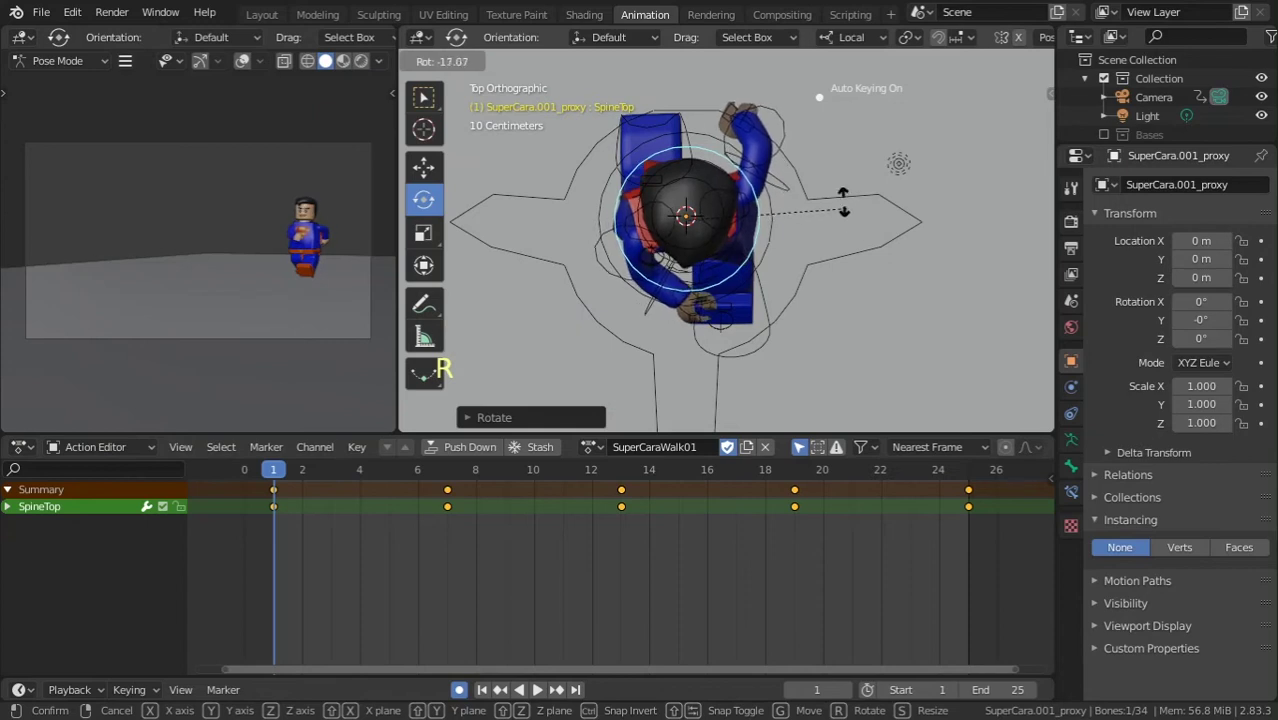
left_click(843, 200)
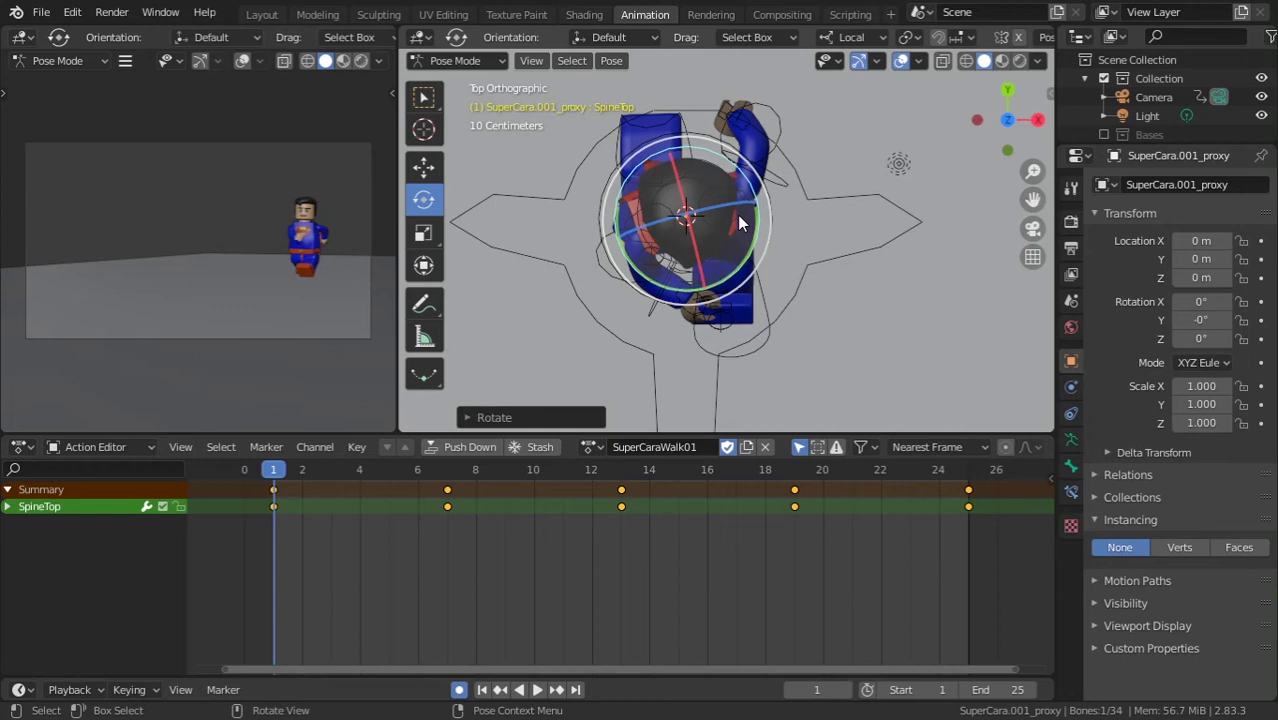
- Rotate the right arm control Body.001_R.001 by about 30° in top view at frame 1
left_click(603, 234)
key("r")
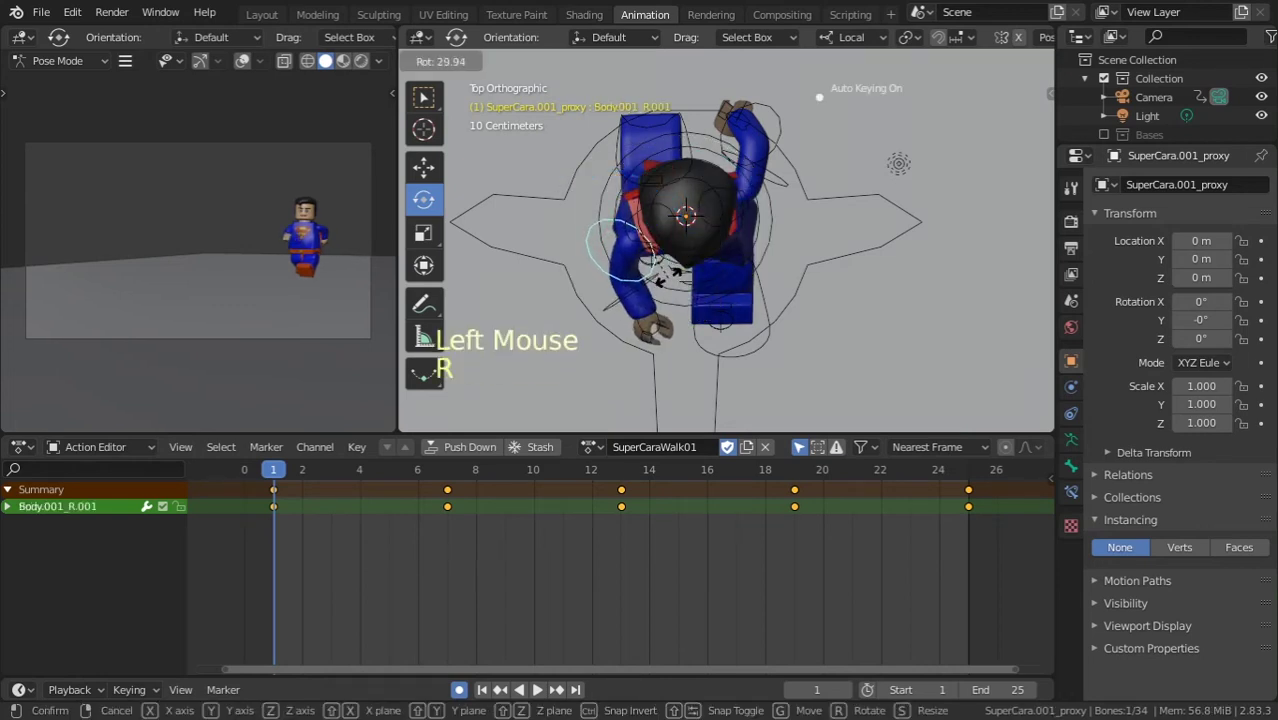
left_click(668, 275)
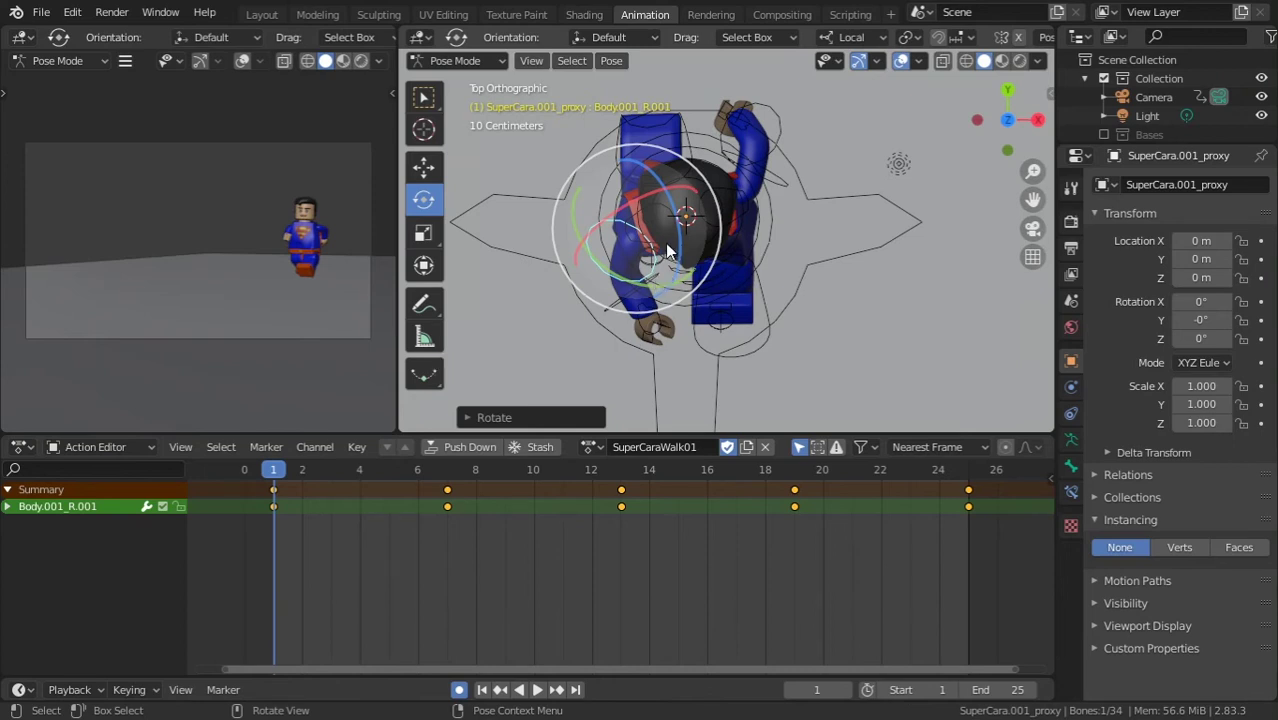
- Scrub through the motion as far as frame 8, return to frame 1, and save the file
left_click_drag(276, 468, 476, 469)
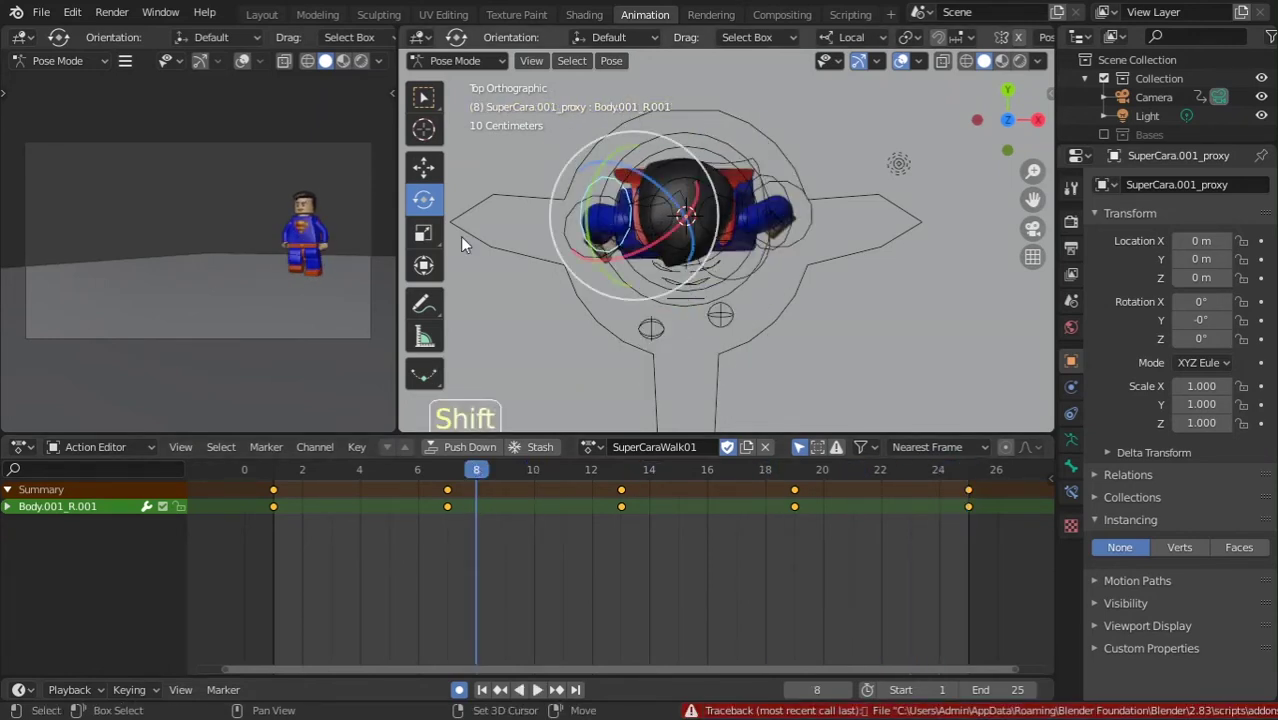
key("shift+Left")
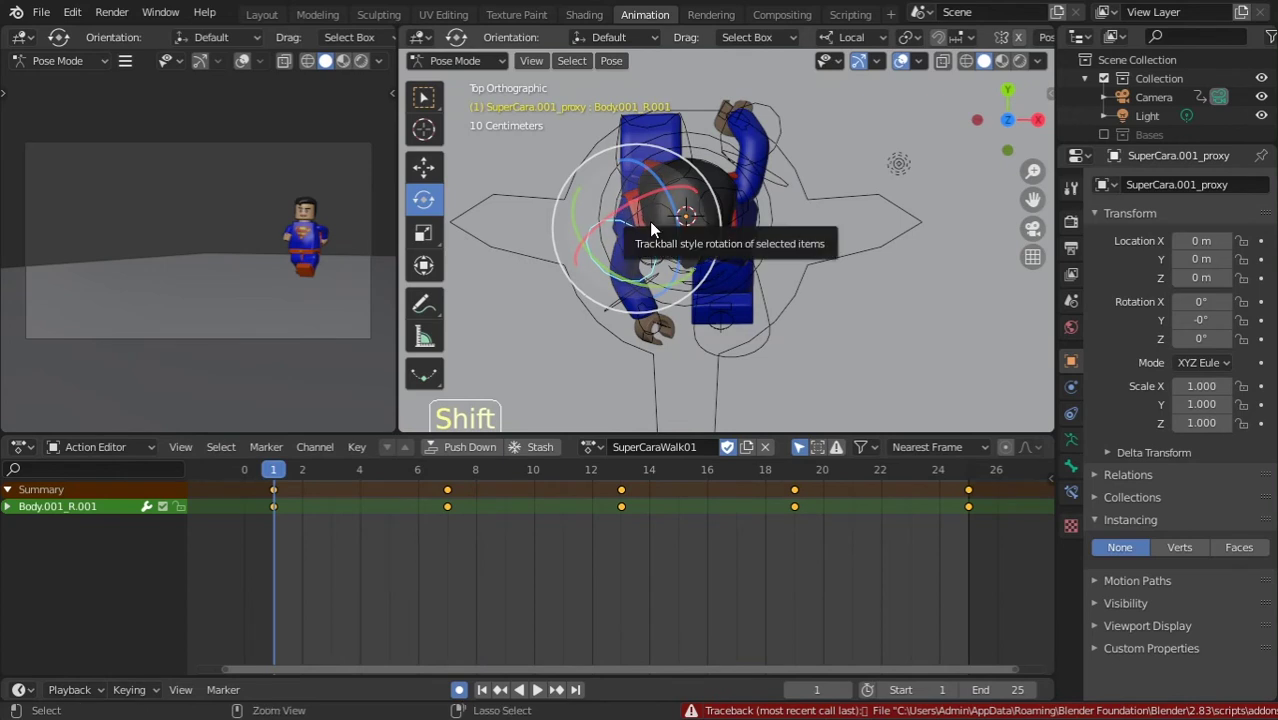
key("ctrl+s")
- Copy the full frame 1 pose, paste it at frame 25 and mirrored at frame 13, and play the cycle
key("a")
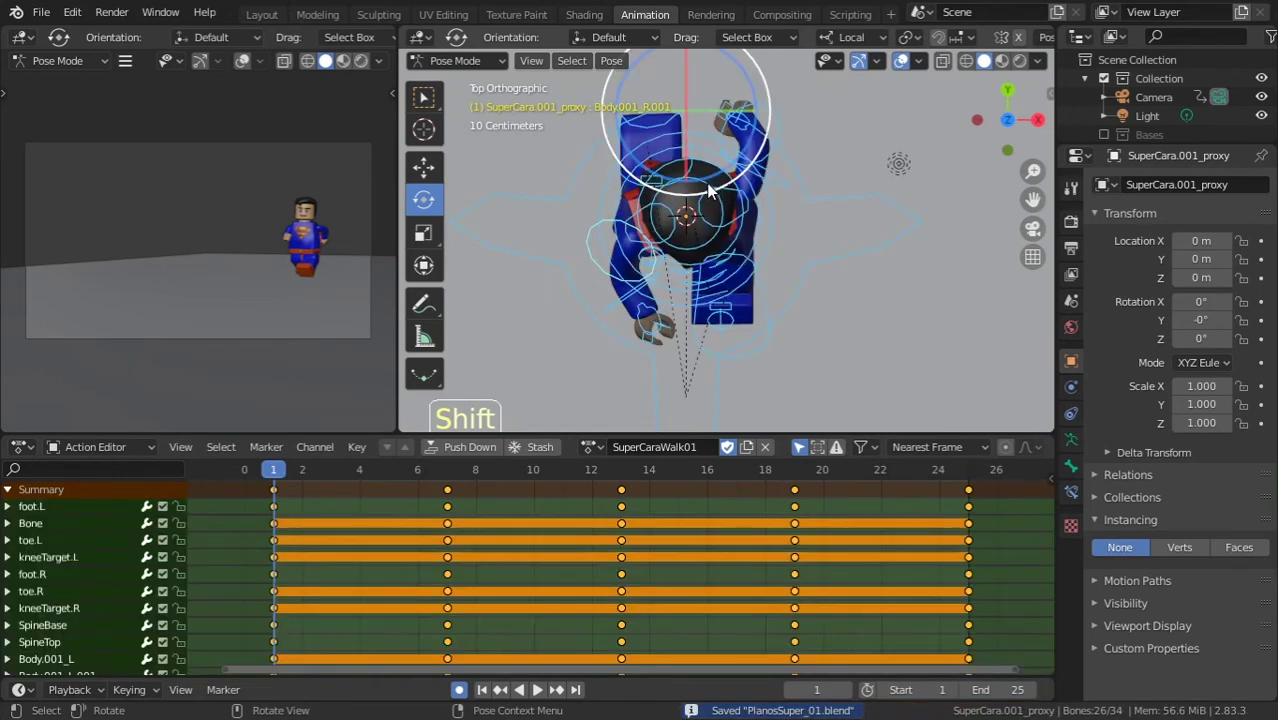
key("ctrl+c")
left_click(961, 467)
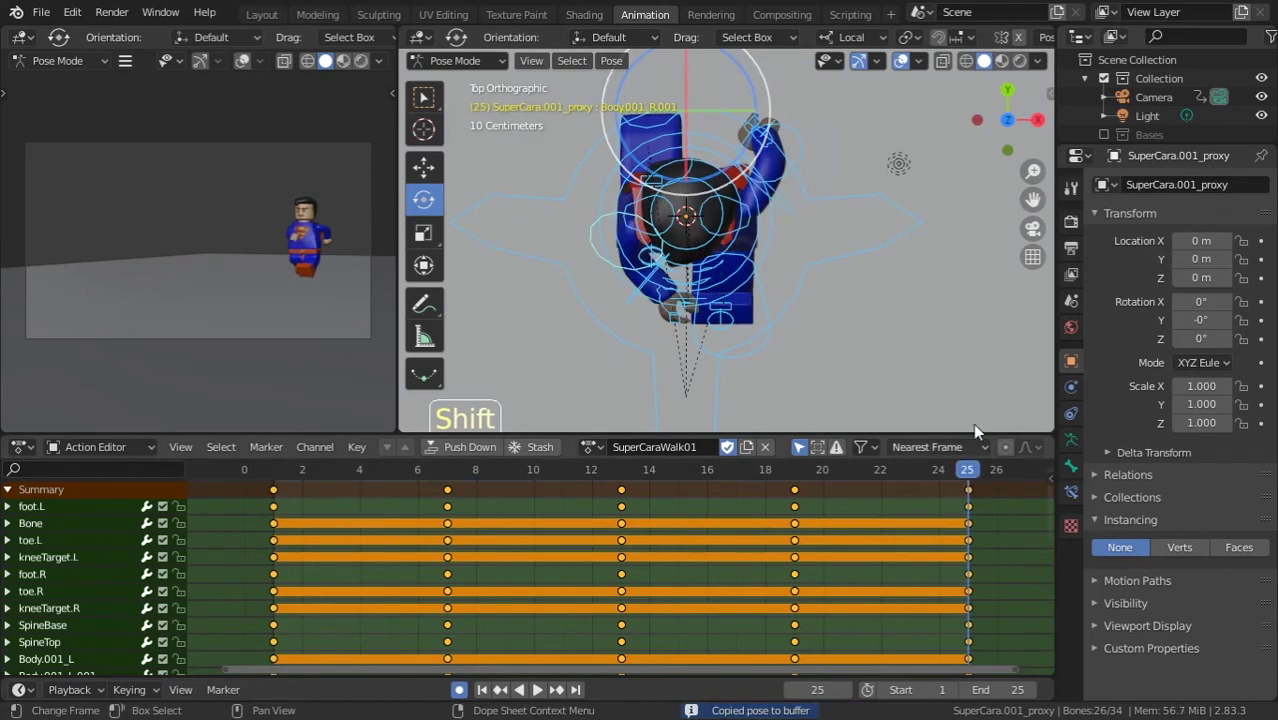
key("ctrl+v")
left_click(629, 466)
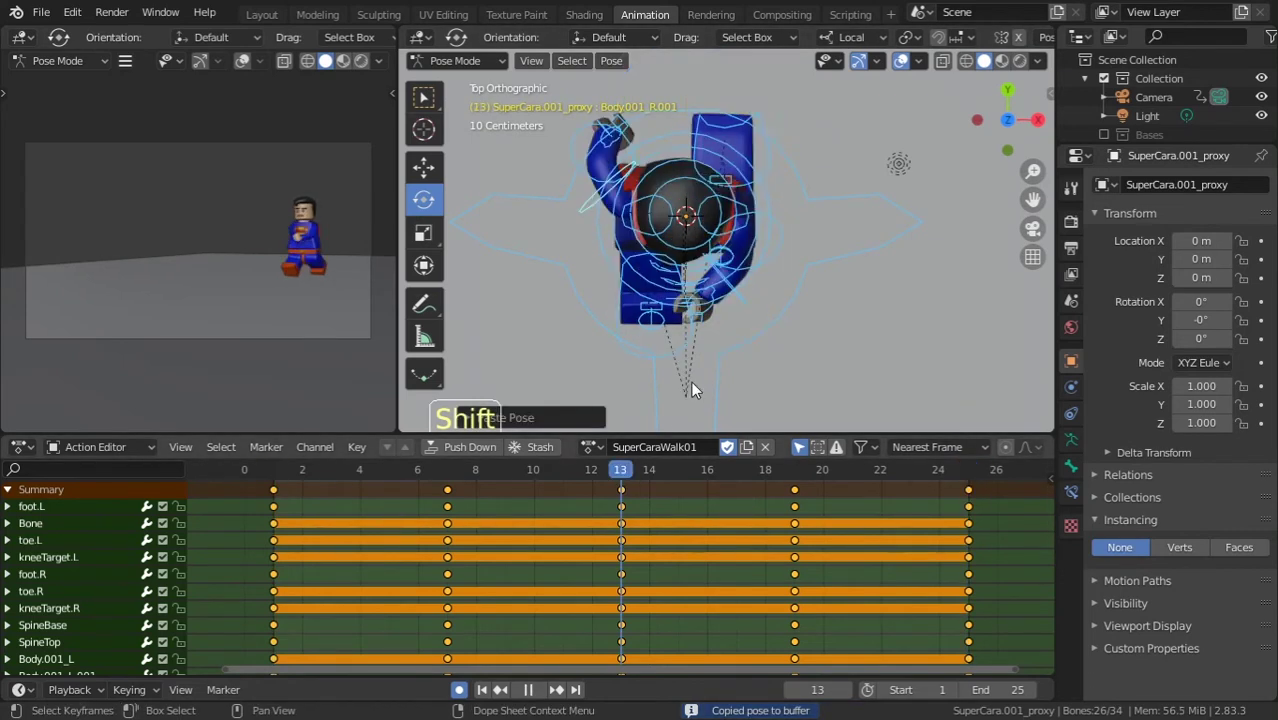
key("ctrl+shift+v")
key("space")
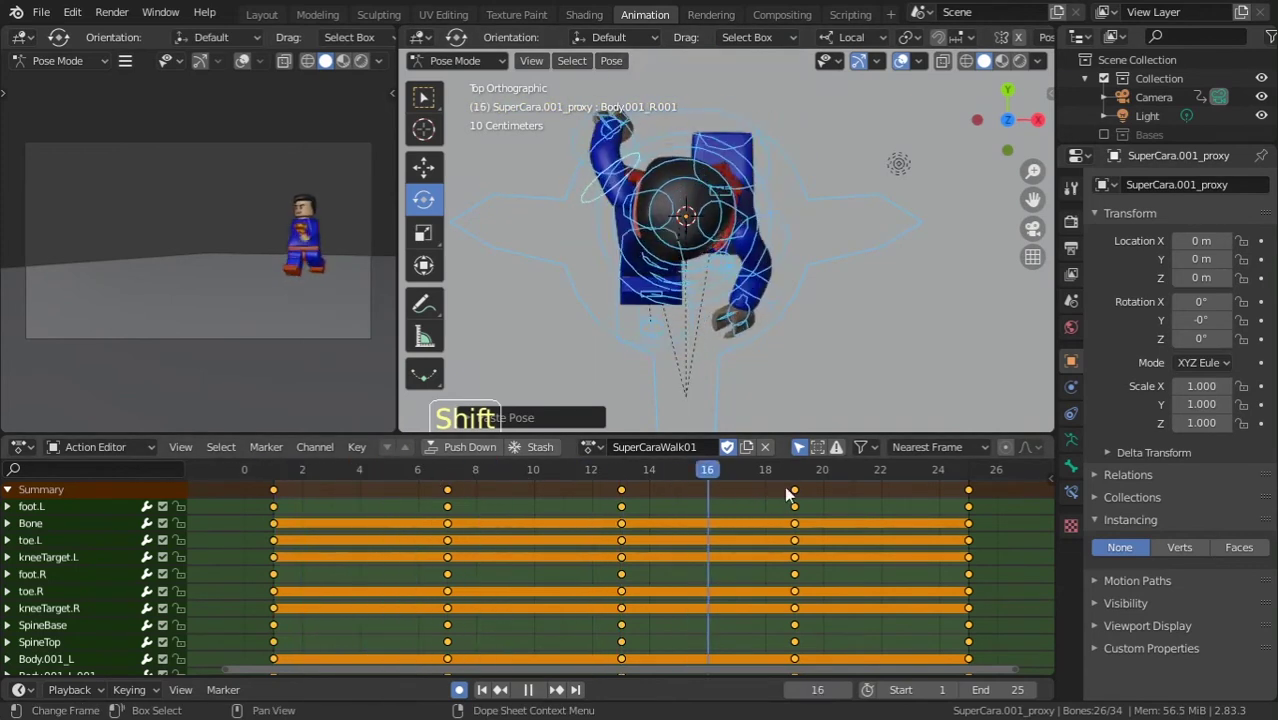
- At frame 3, rotate foot.L flat to the ground in side view and nudge it into place
right_click_drag(600, 523, 277, 508, "shift")
scroll(648, 250, "down", 3)
key("KP_3")
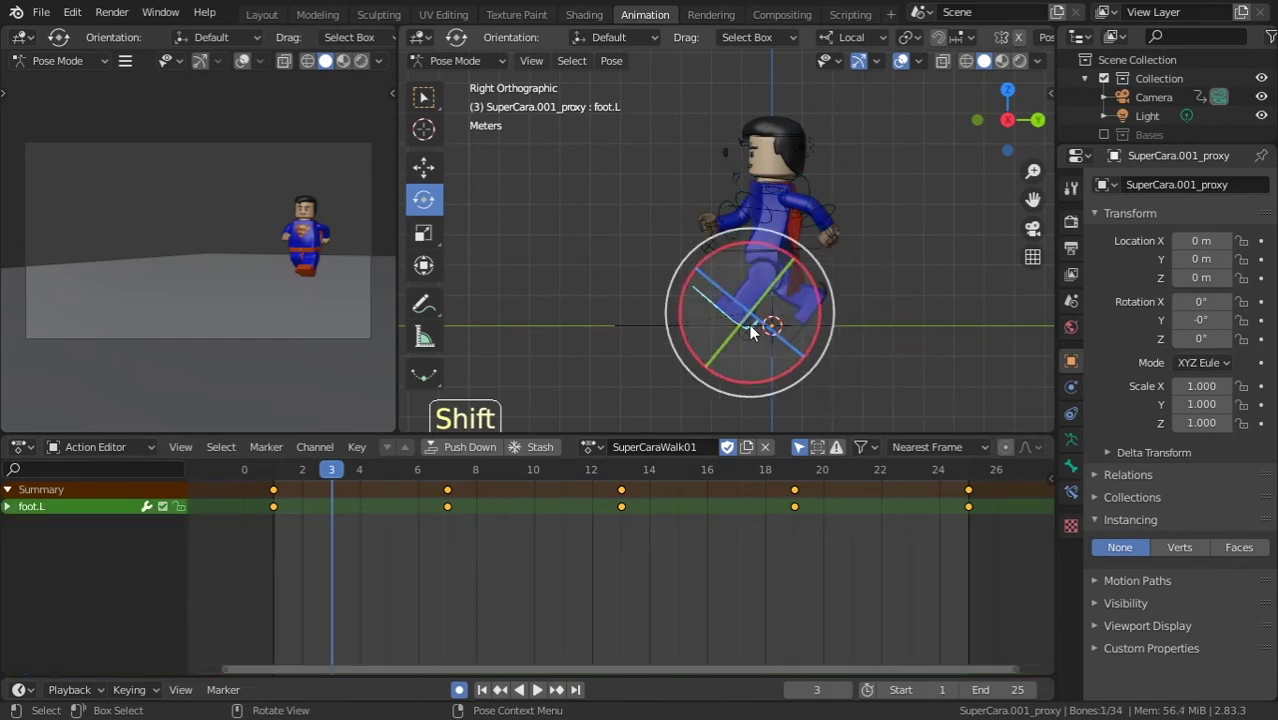
key("r")
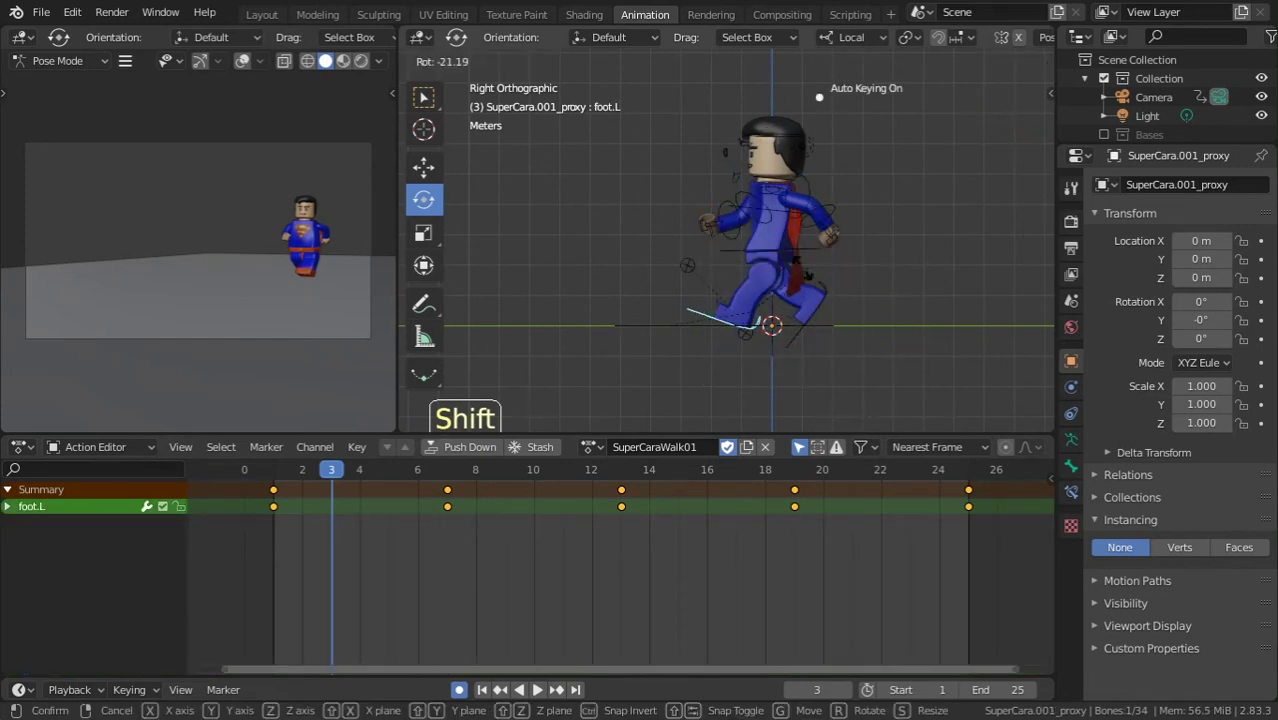
left_click(819, 303)
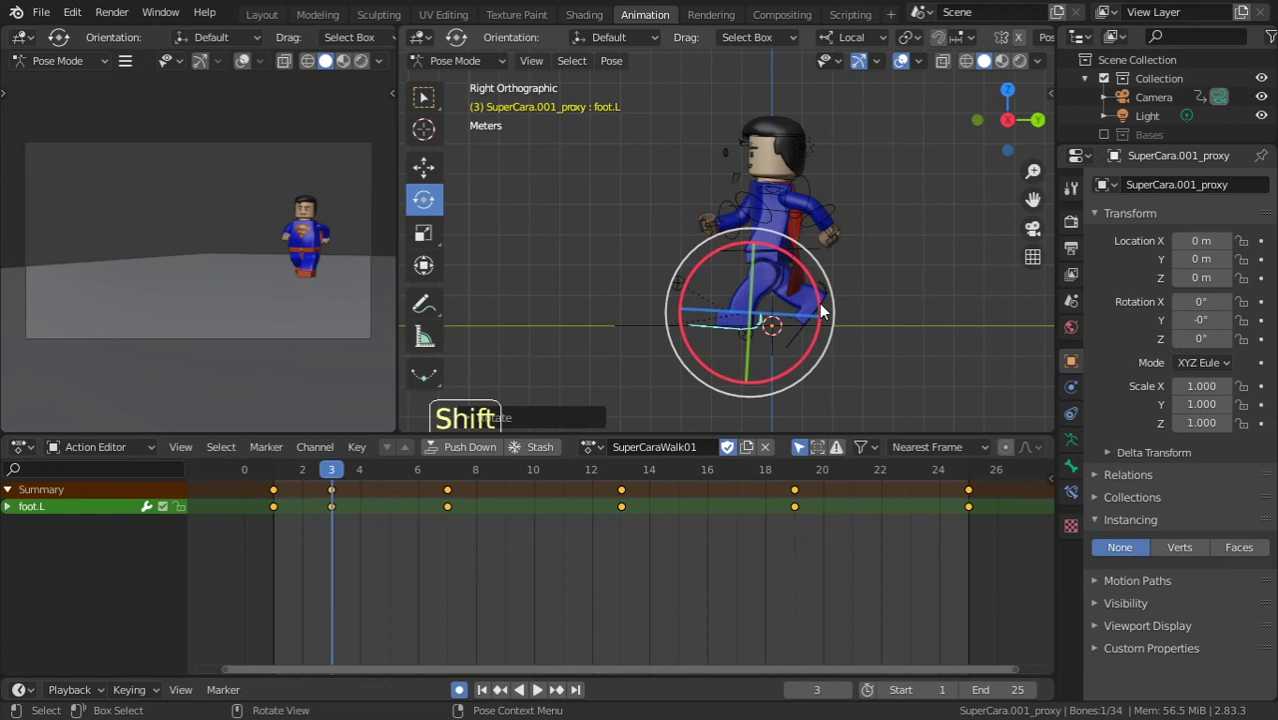
key("g")
right_click(818, 300)
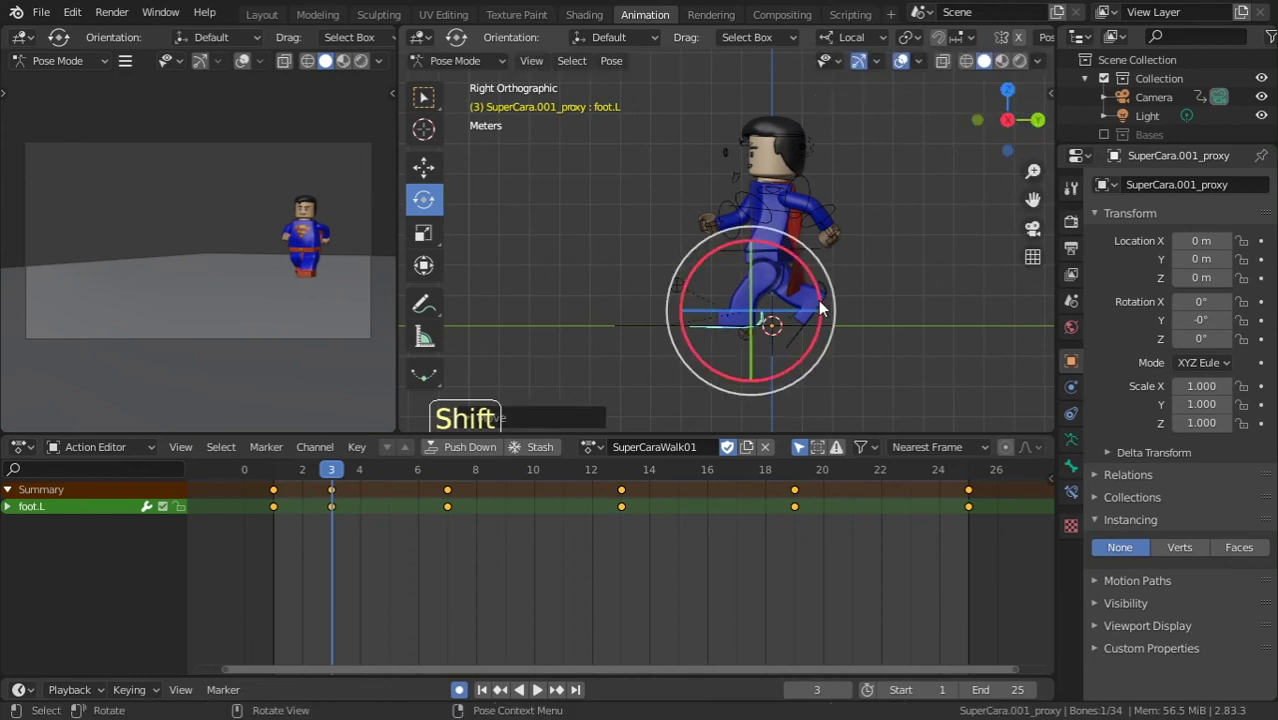
- Lower the SpineBase hip control by about 0.15 m at frame 3
left_click(815, 251)
key("g")
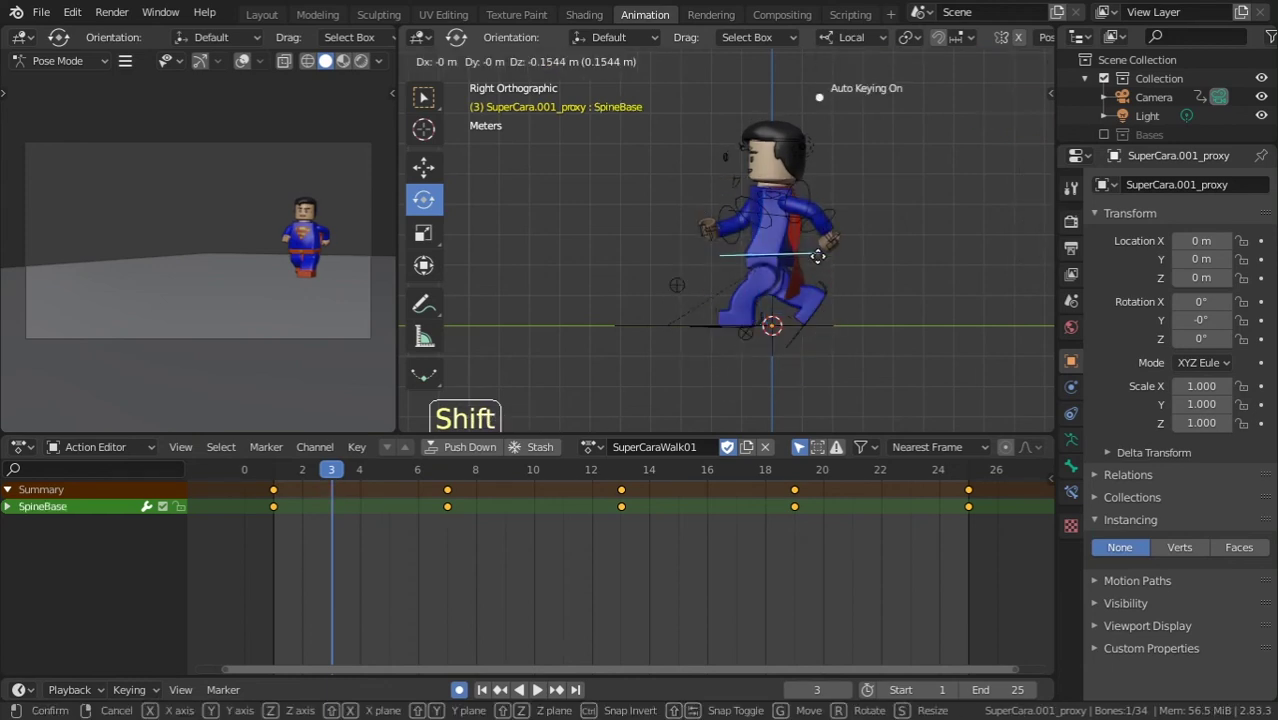
left_click(816, 244)
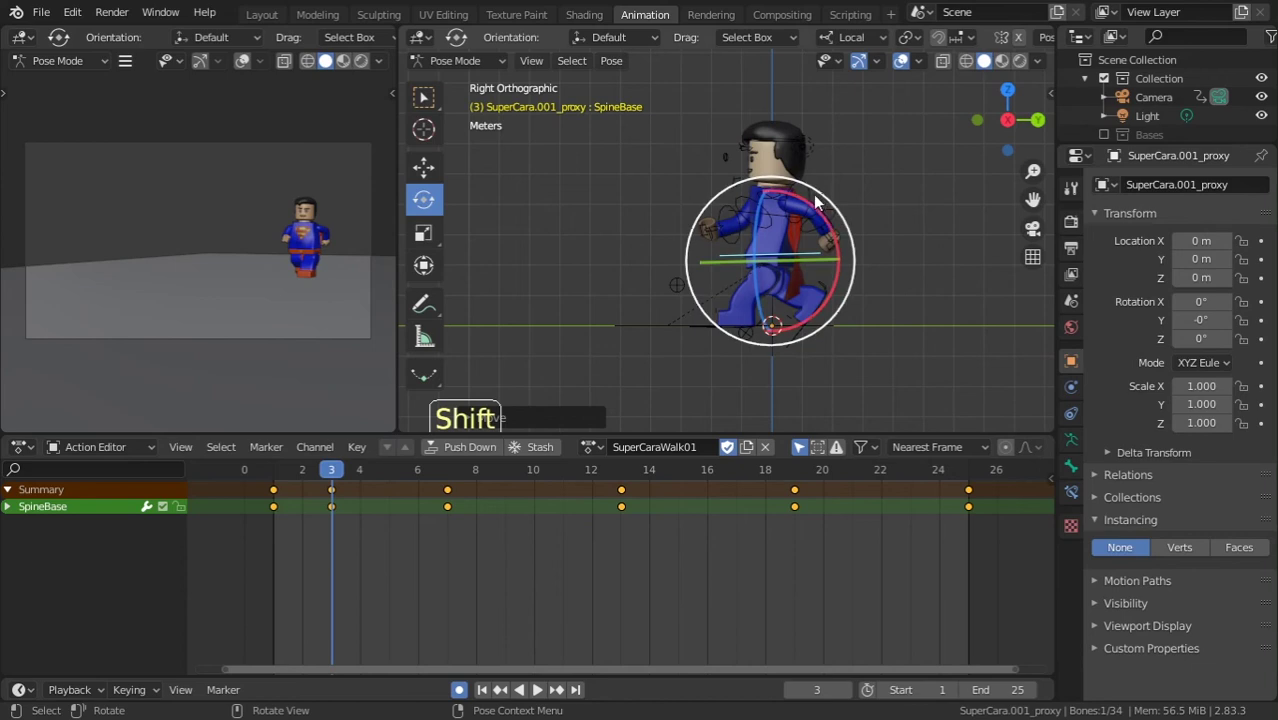
- Adjust the arm pose at frame 3, including the right arm control Body.001_R.001
left_click(822, 214)
key("r")
left_click(833, 202)
left_click(765, 209)
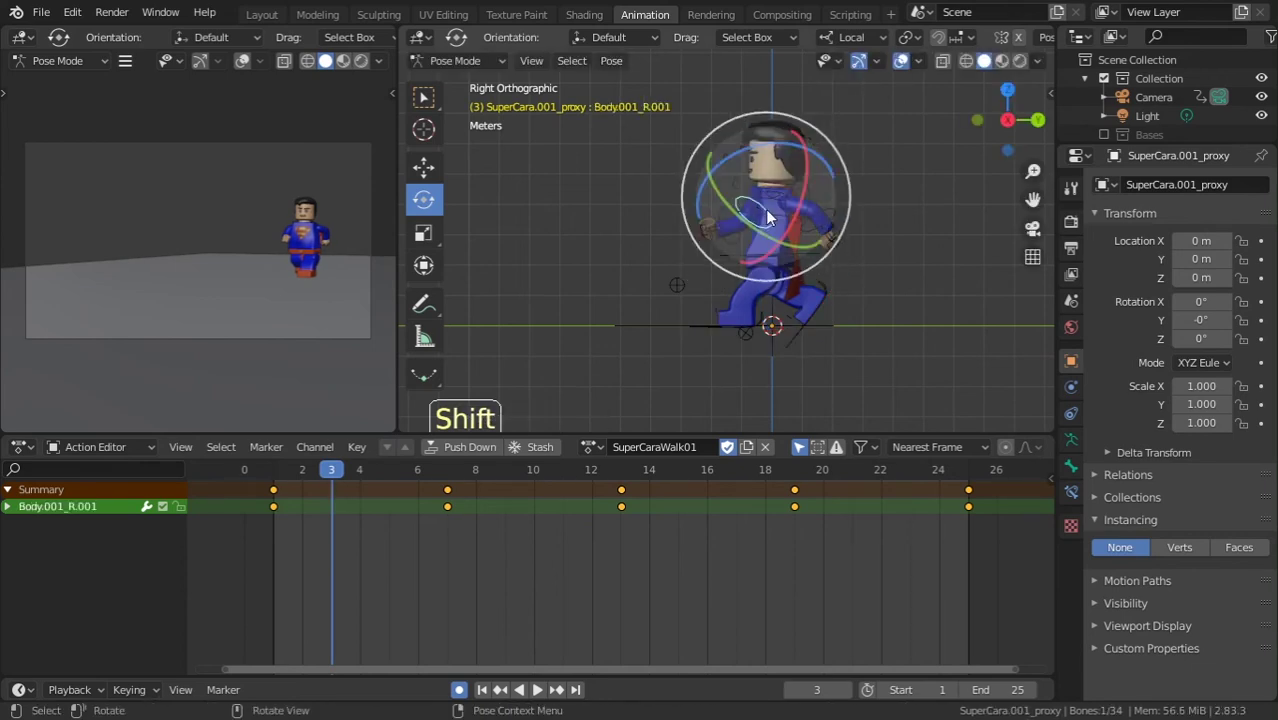
key("r")
left_click(763, 210)
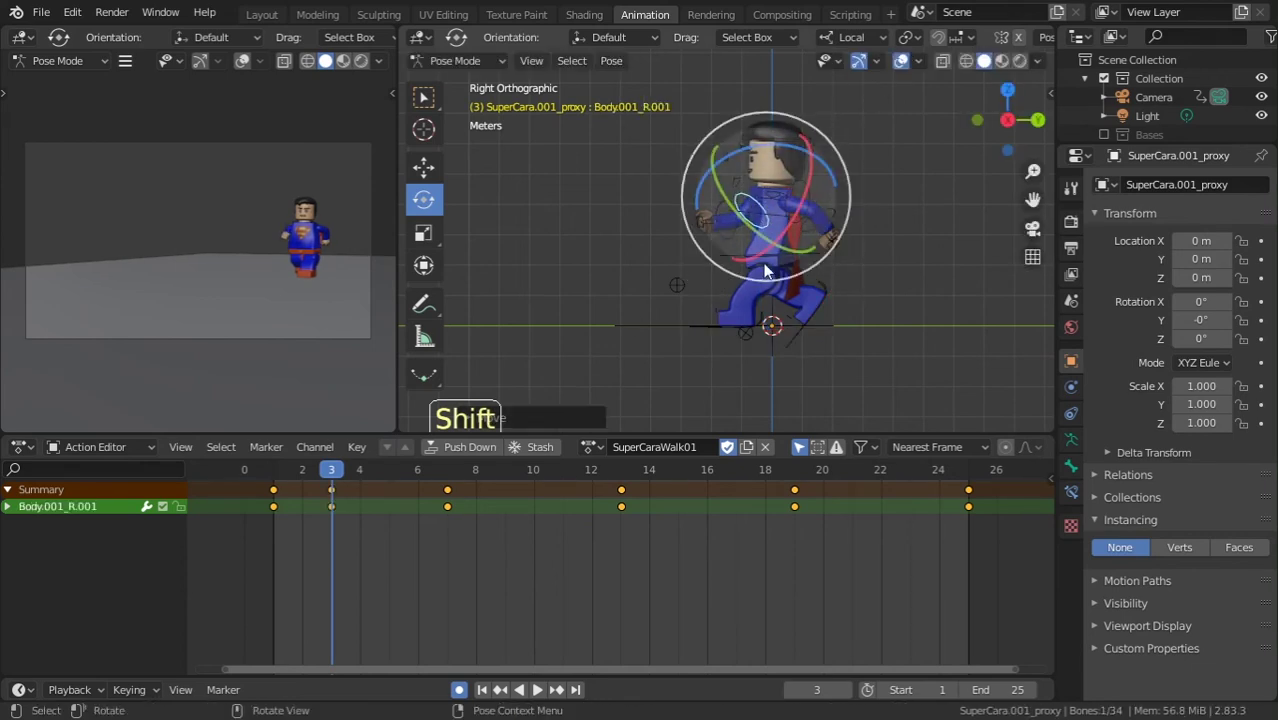
- Key the whole character at frame 3 with all bones selected and copy the pose
key("a")
key("i")
key("ctrl+c")
- Paste the copied down pose mirrored at frame 15 and key it on all bones
left_click(625, 474)
left_click(647, 474)
key("space")
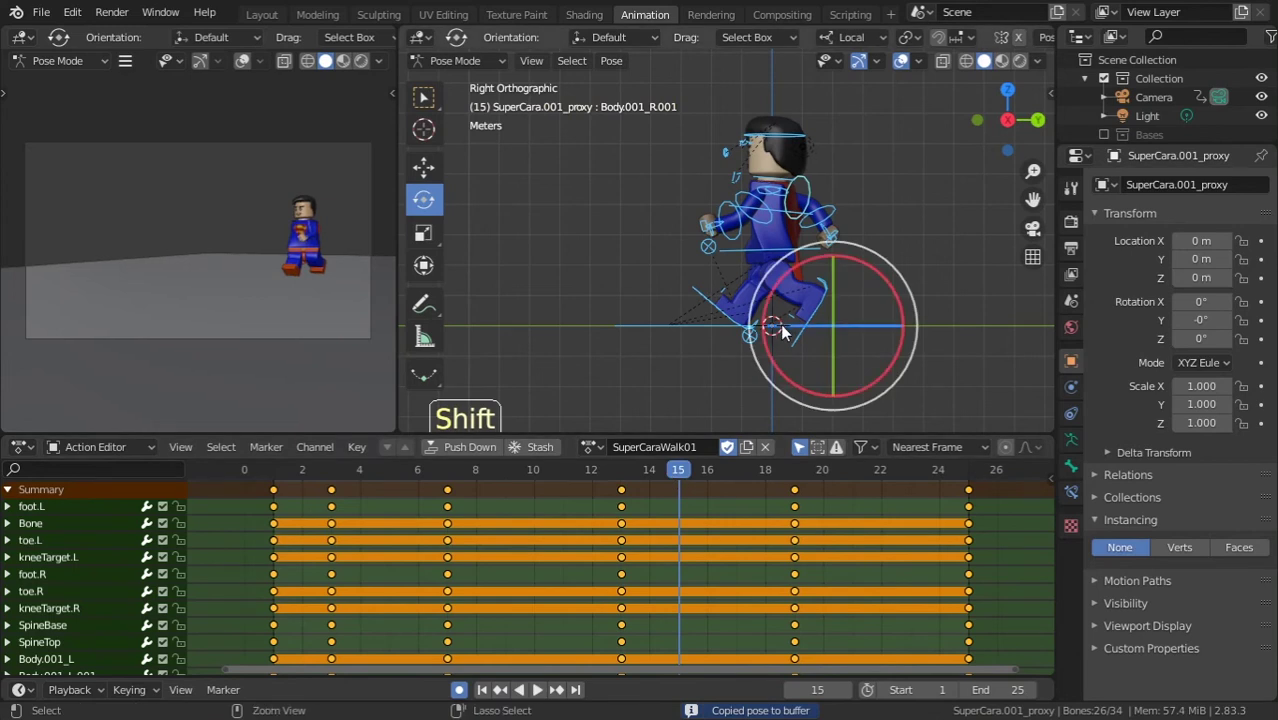
key("ctrl+shift+v")
key("i")
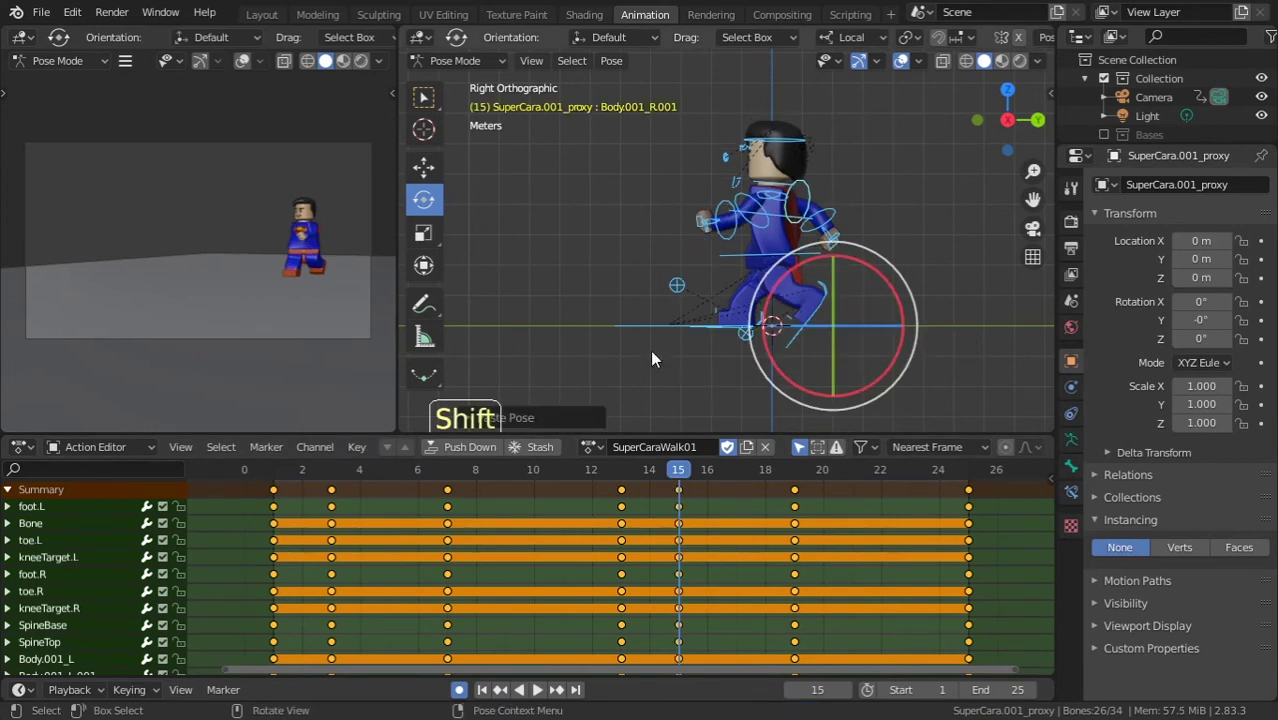
- Play back the walk cycle to check the down poses, stop it and save the file
left_click(331, 470)
key("space")
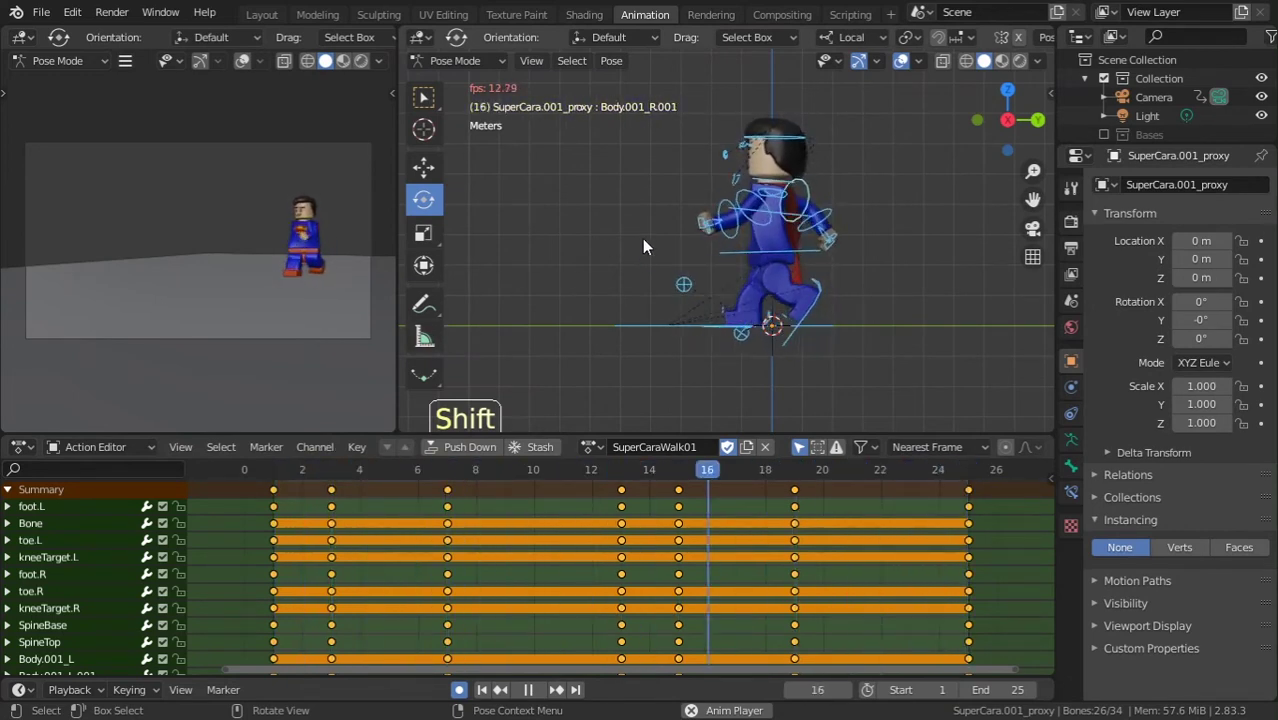
key("space")
key("ctrl+s")
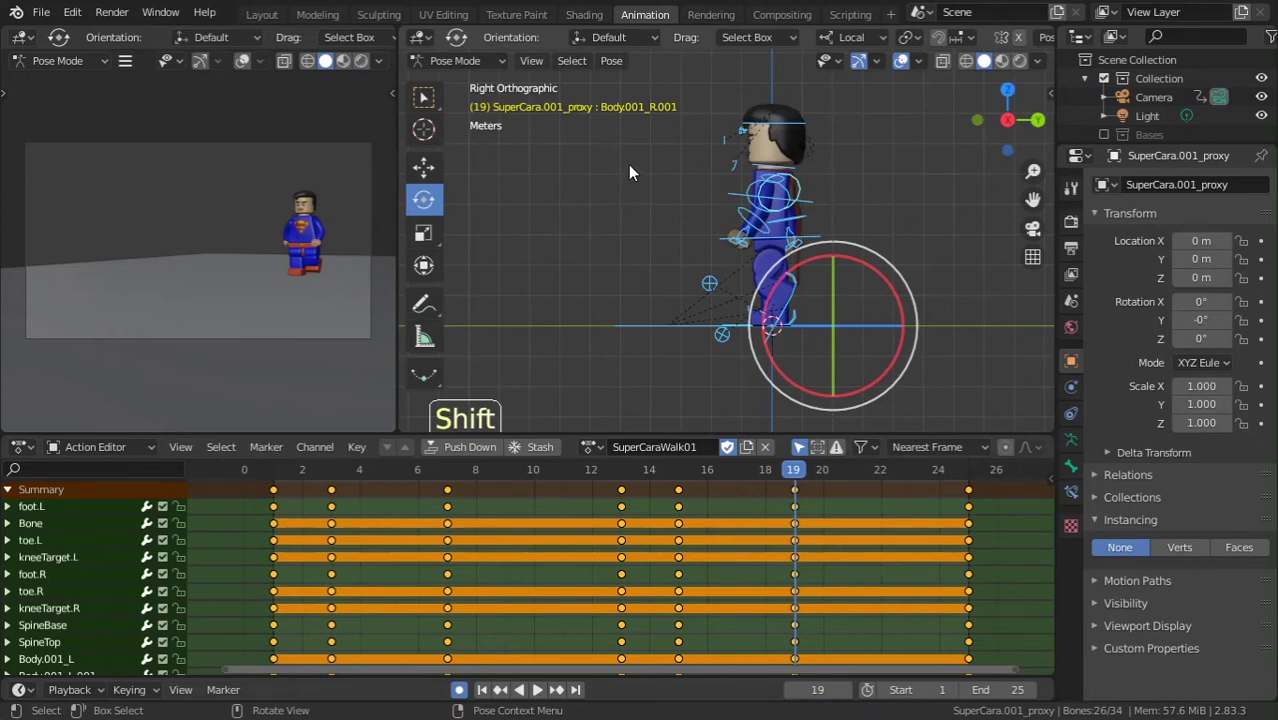
key("ctrl+s")
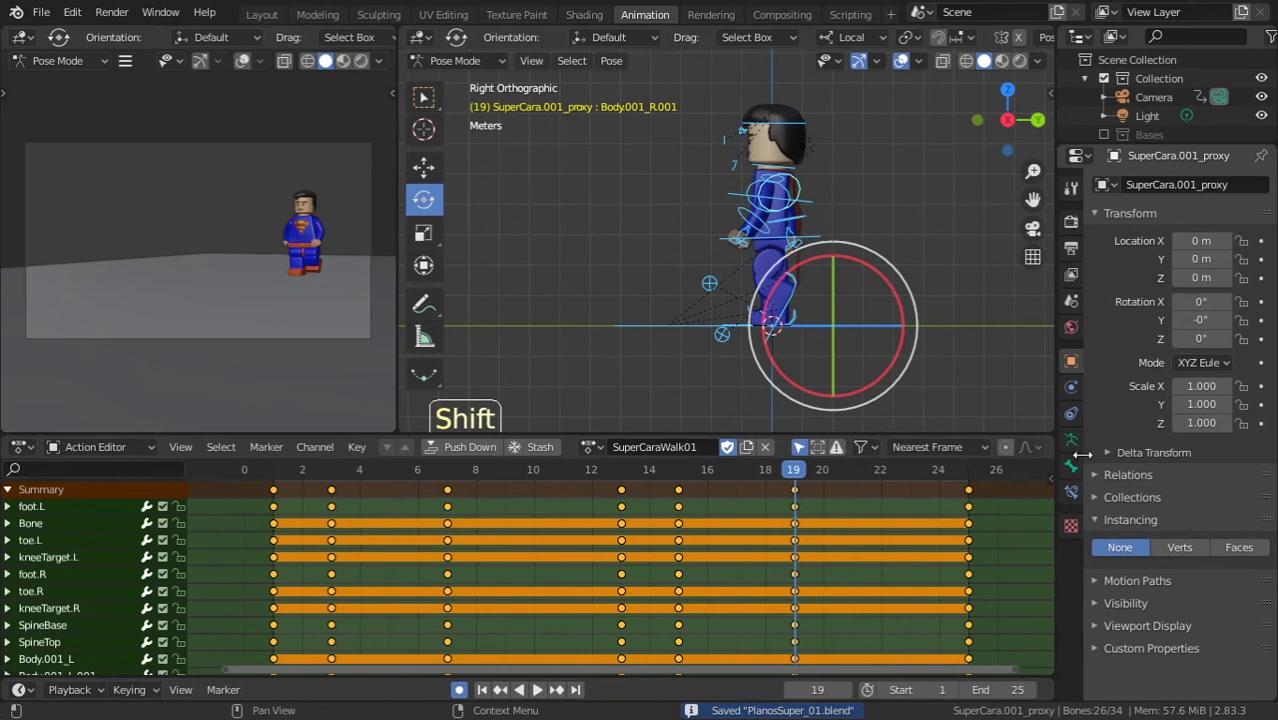
- Set the render output path to //Prev\WalkAnim01.mp4
left_click(1071, 250)
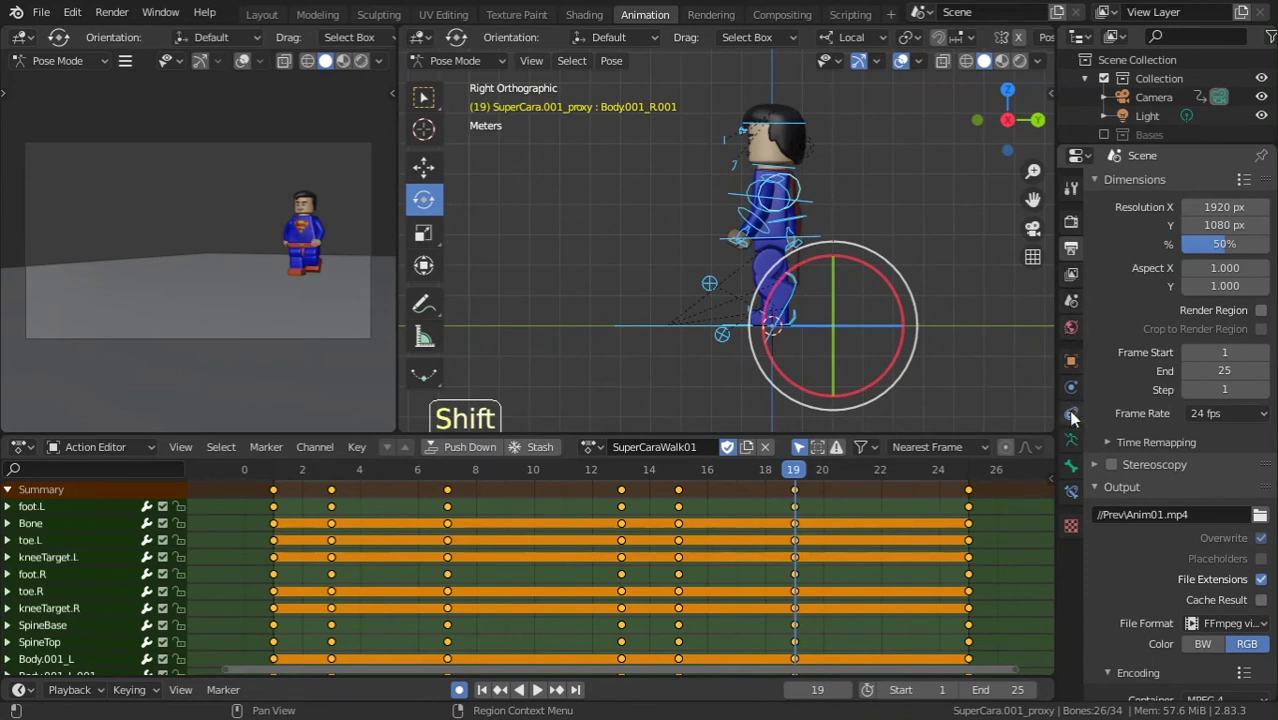
left_click(1069, 443)
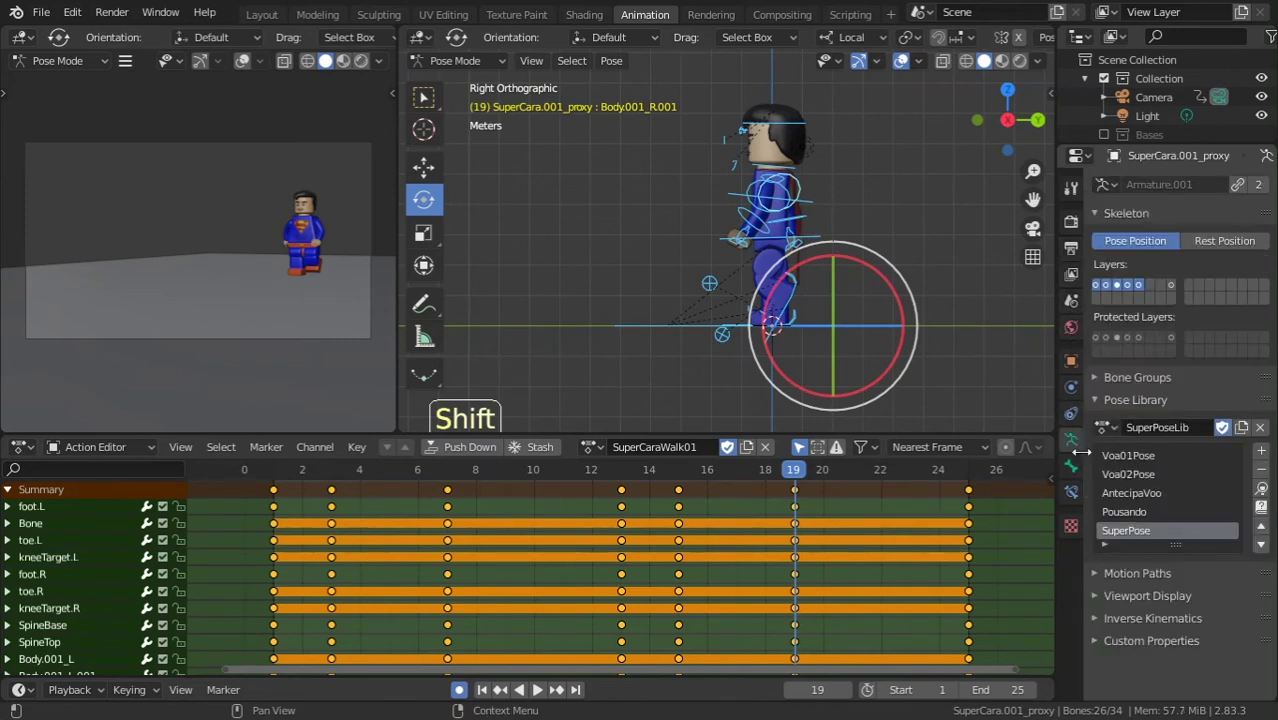
left_click(1071, 274)
left_click(1071, 248)
left_click(1150, 515)
left_click(1124, 514)
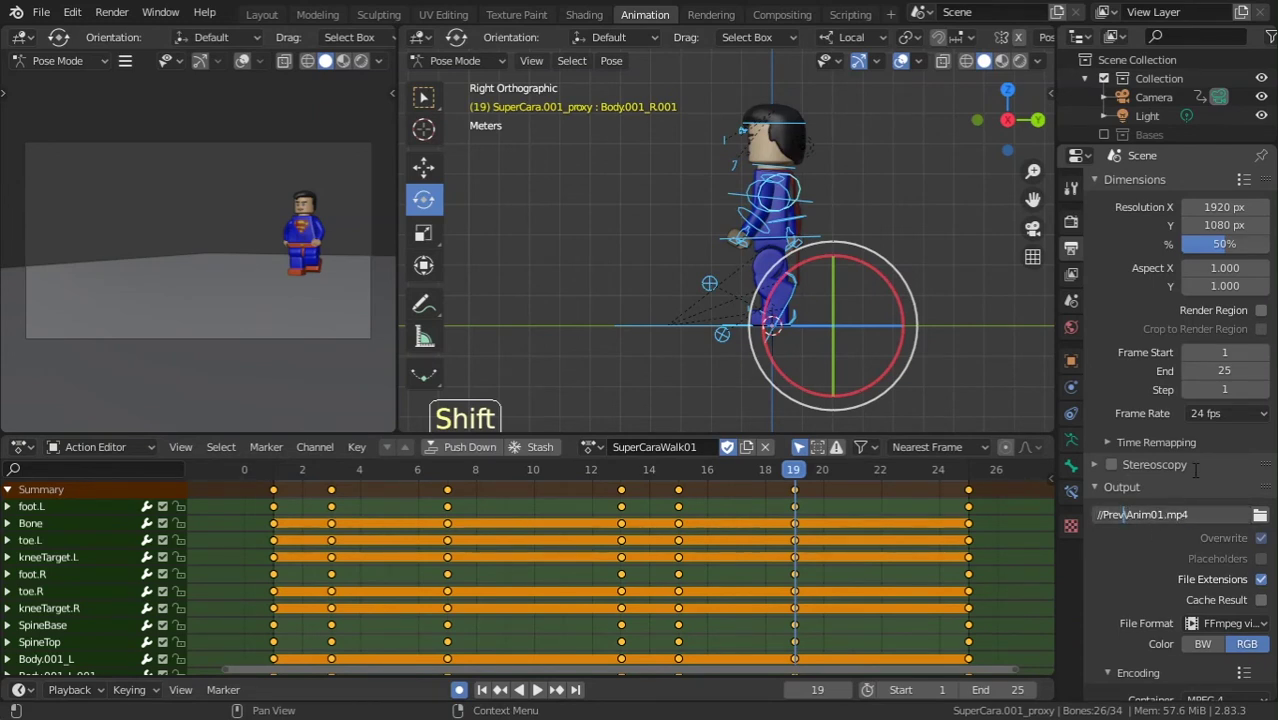
type("Walk")
key("Return")
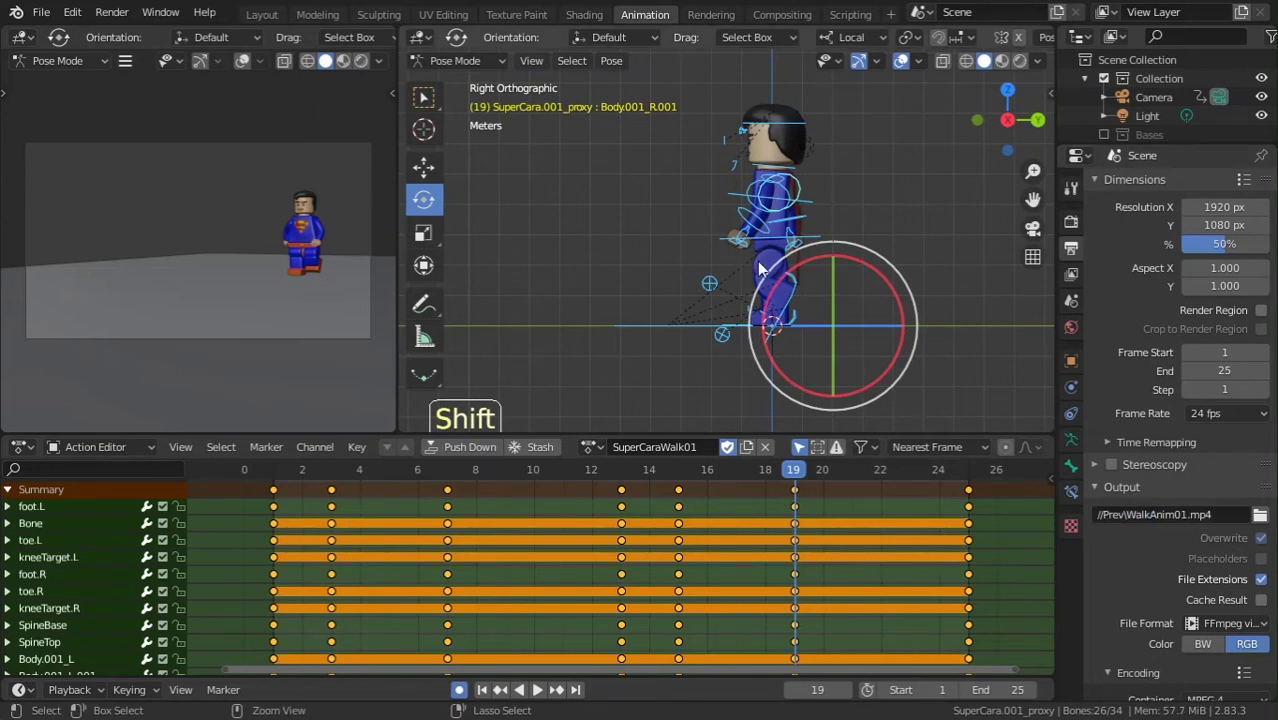
- Set the animation's end frame to 24, render the camera view as a viewport animation, and save the file
left_click(964, 690)
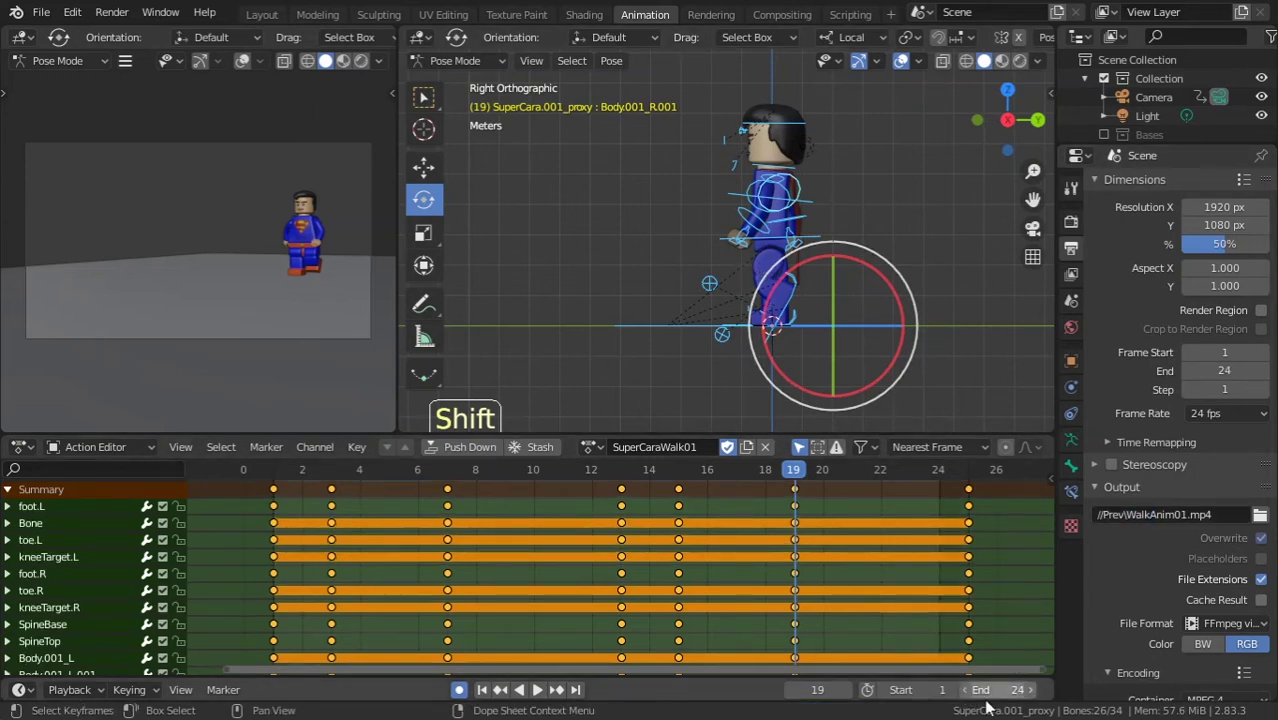
left_click(108, 61)
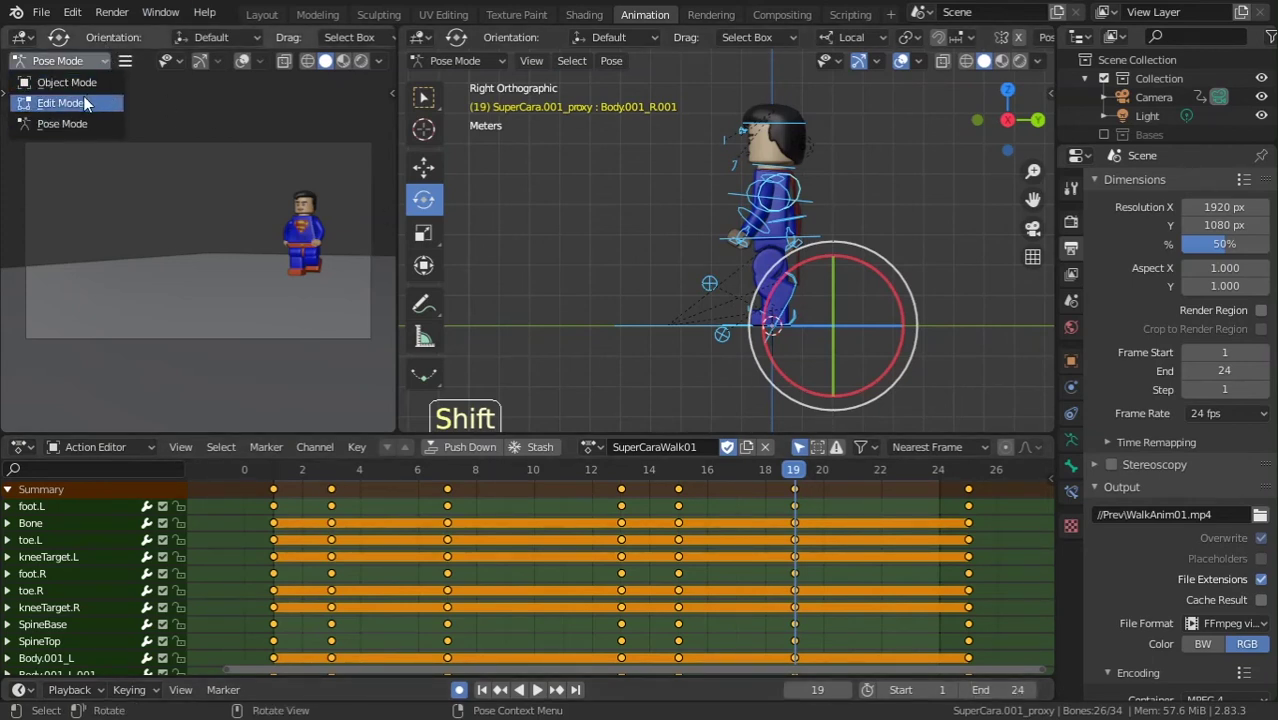
left_click(125, 61)
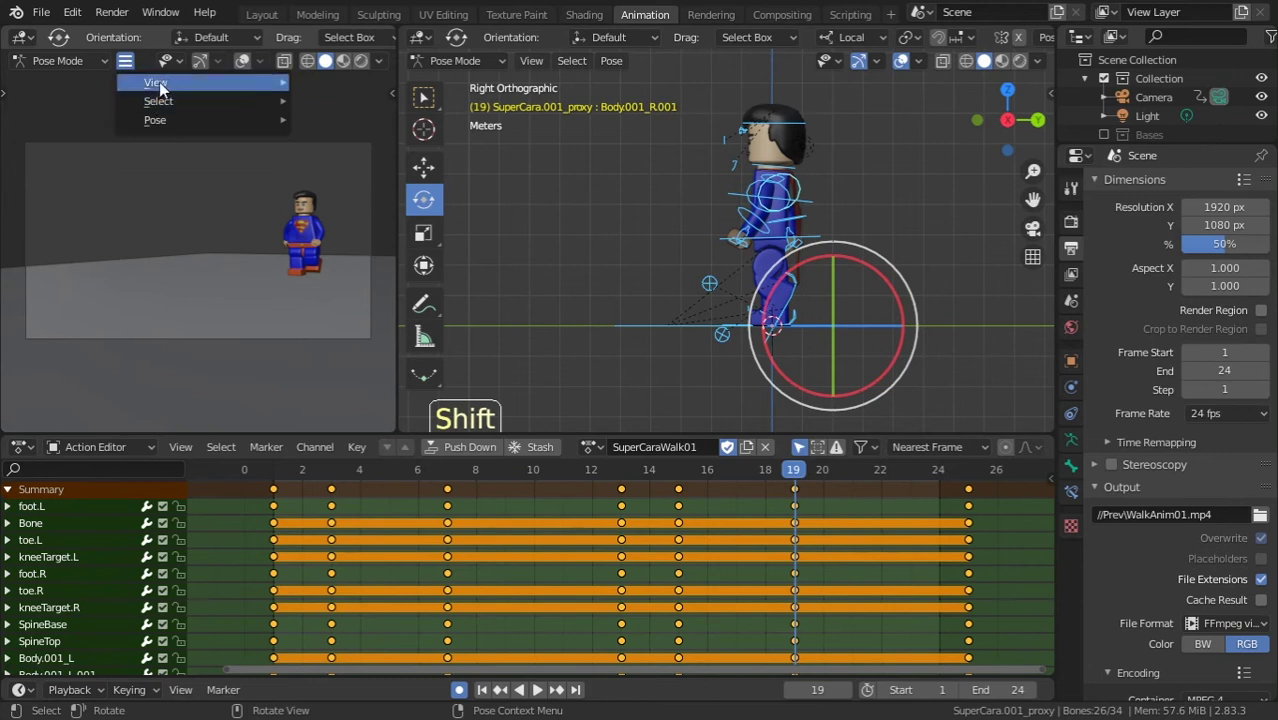
mouse_move(160, 86)
left_click(362, 414)
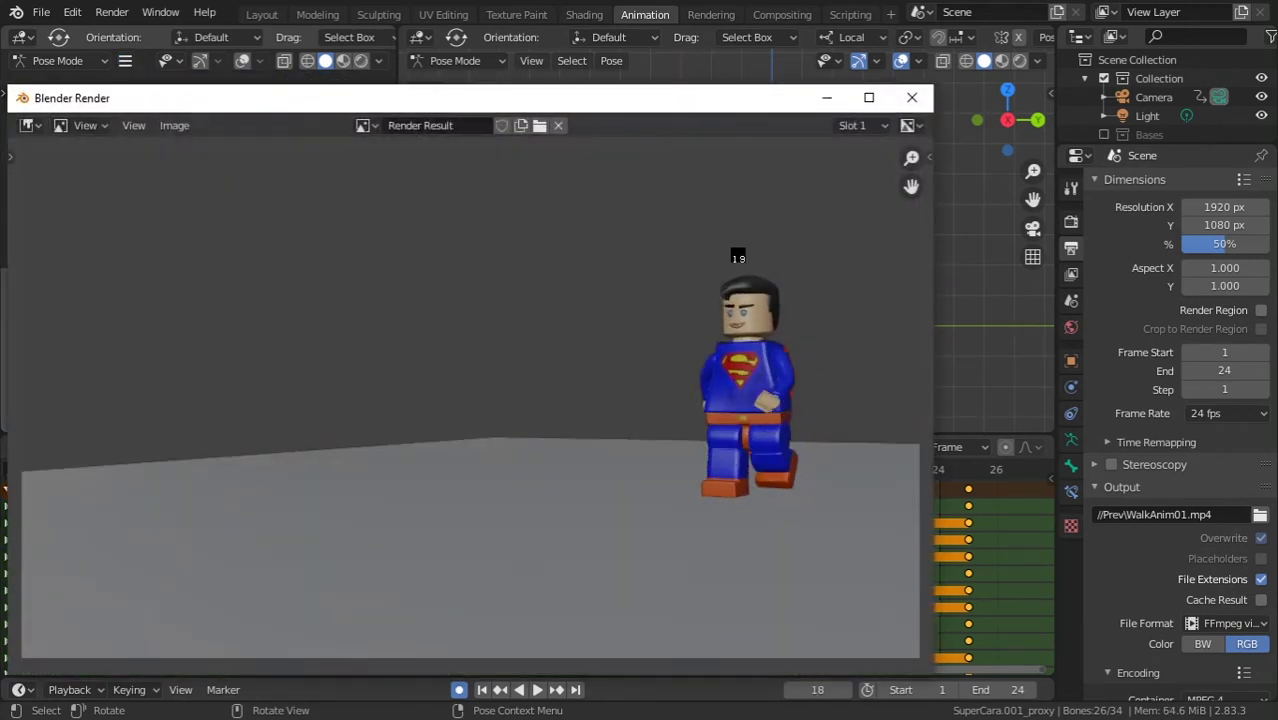
key("Escape")
key("ctrl+s")
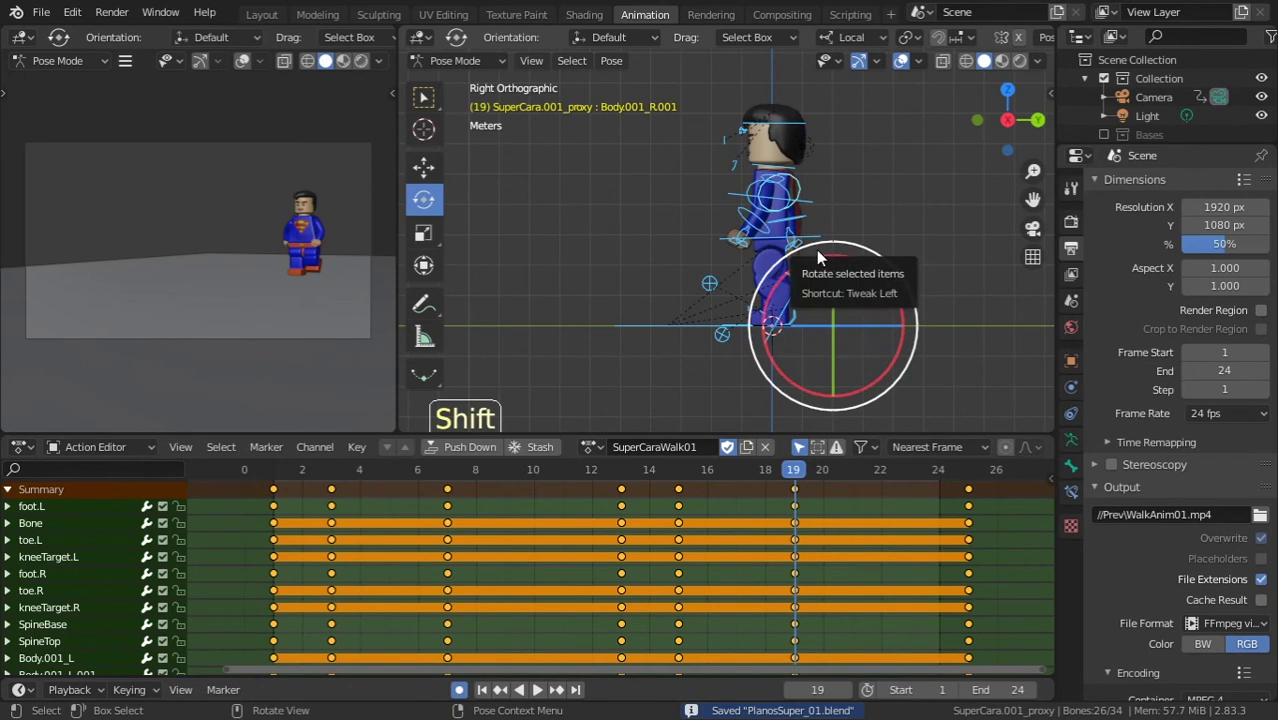
- Play the rendered WalkAnim01.mp4, close the player and save the file
key("ctrl+F11")
left_click(841, 152)
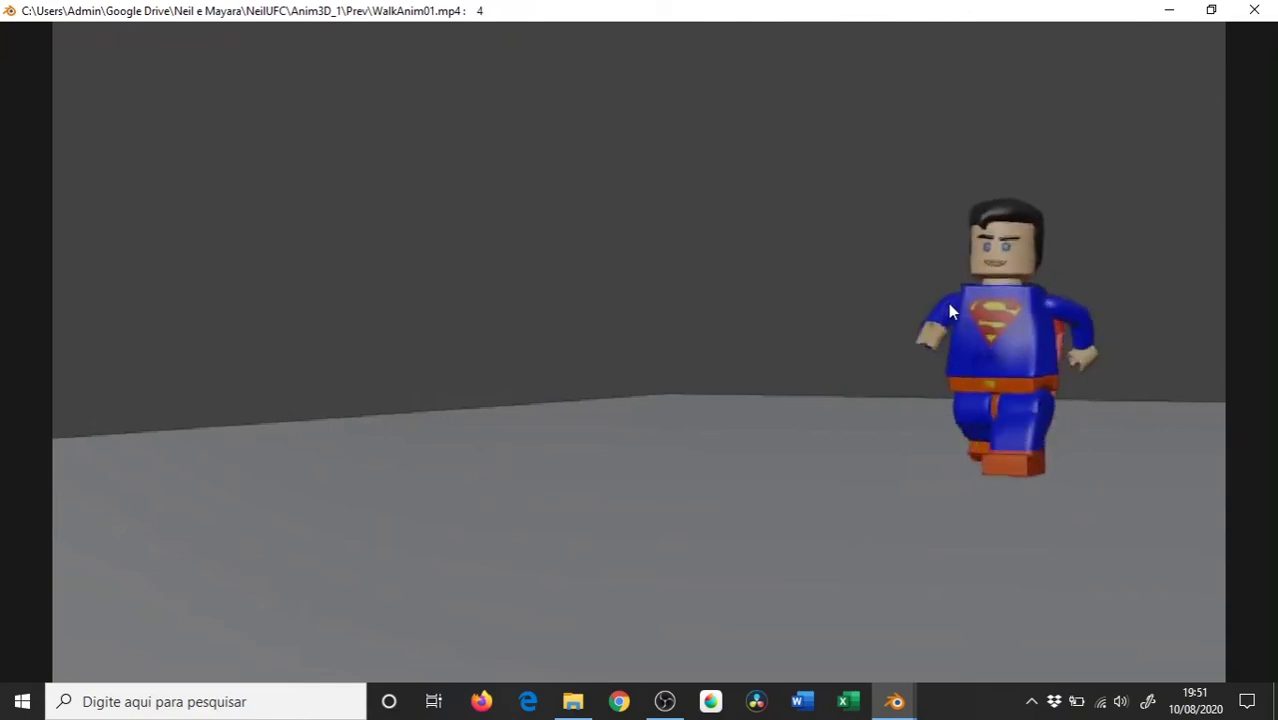
left_click(1254, 9)
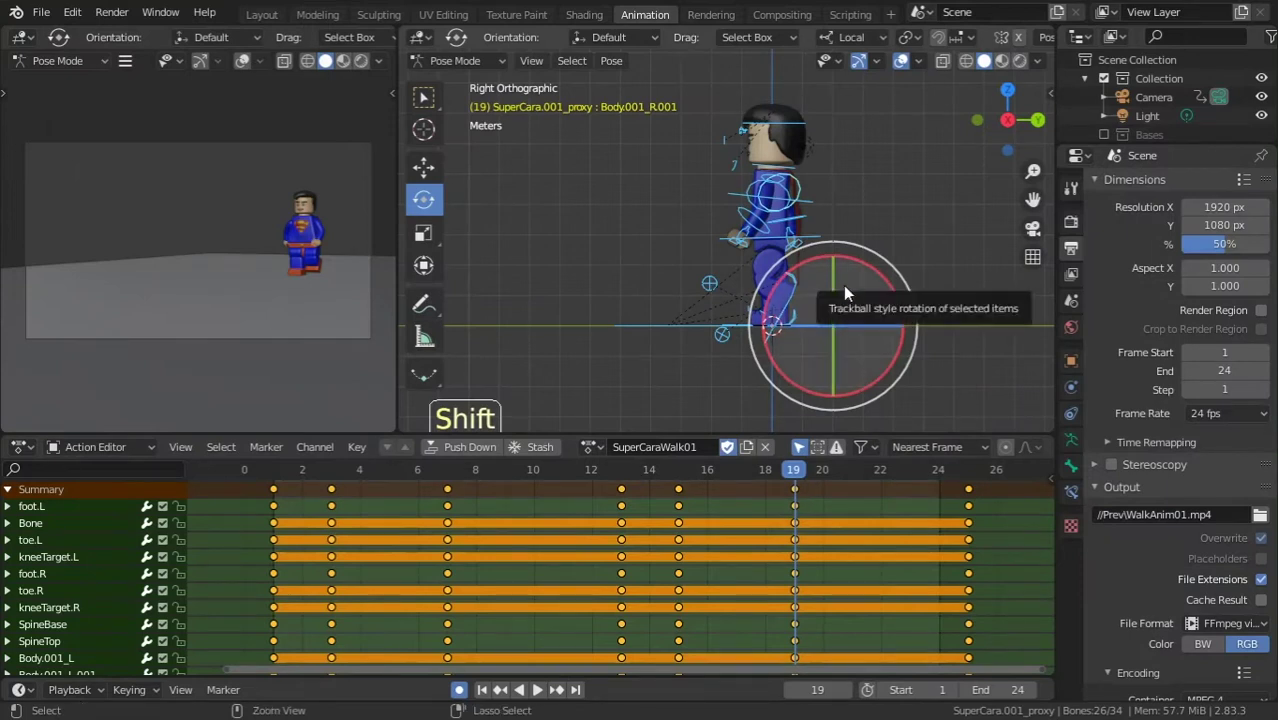
key("ctrl+s")
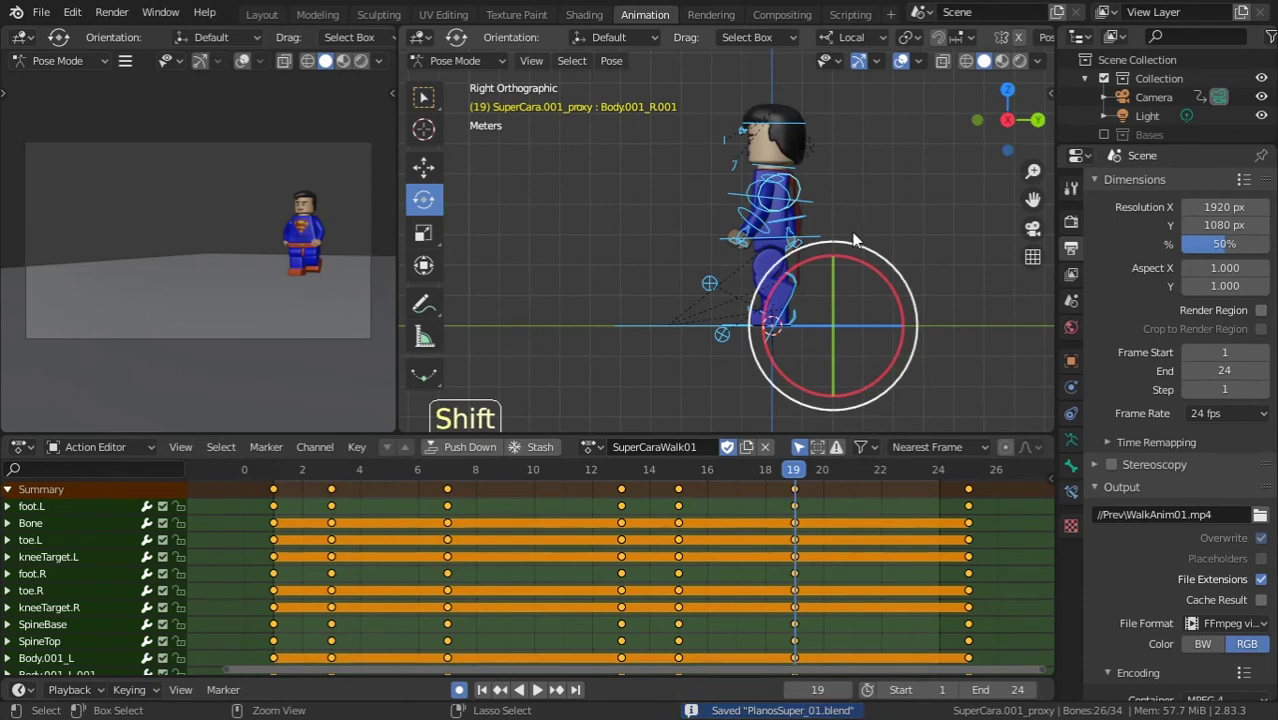
- Select the root control Bone, delete all its keyframes with the playhead at frame 1, and save the file
left_click(851, 336)
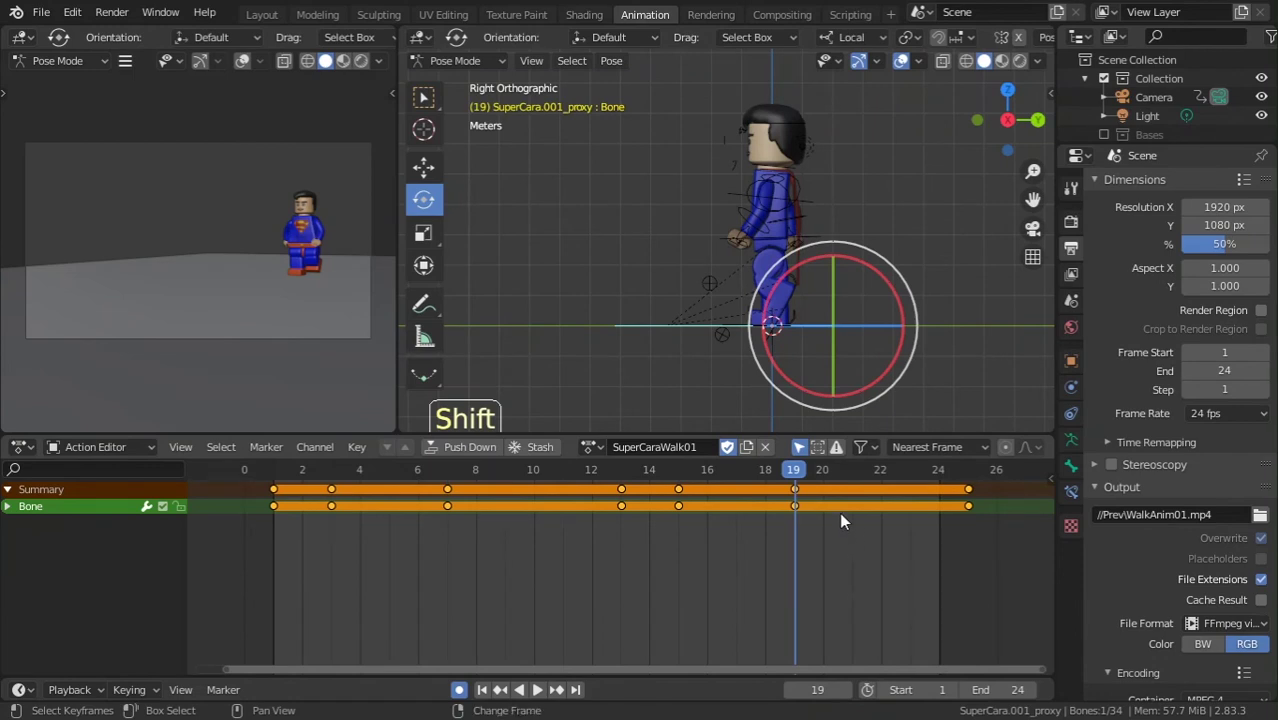
key("shift+Left")
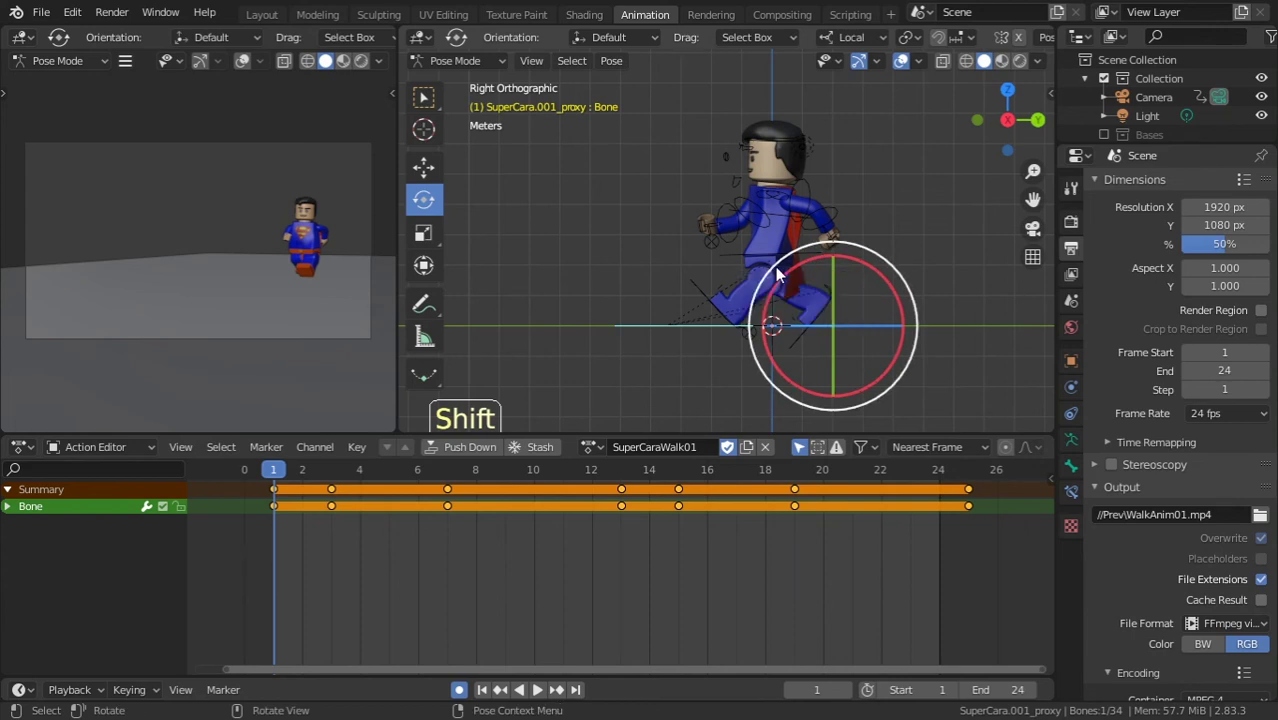
key("x")
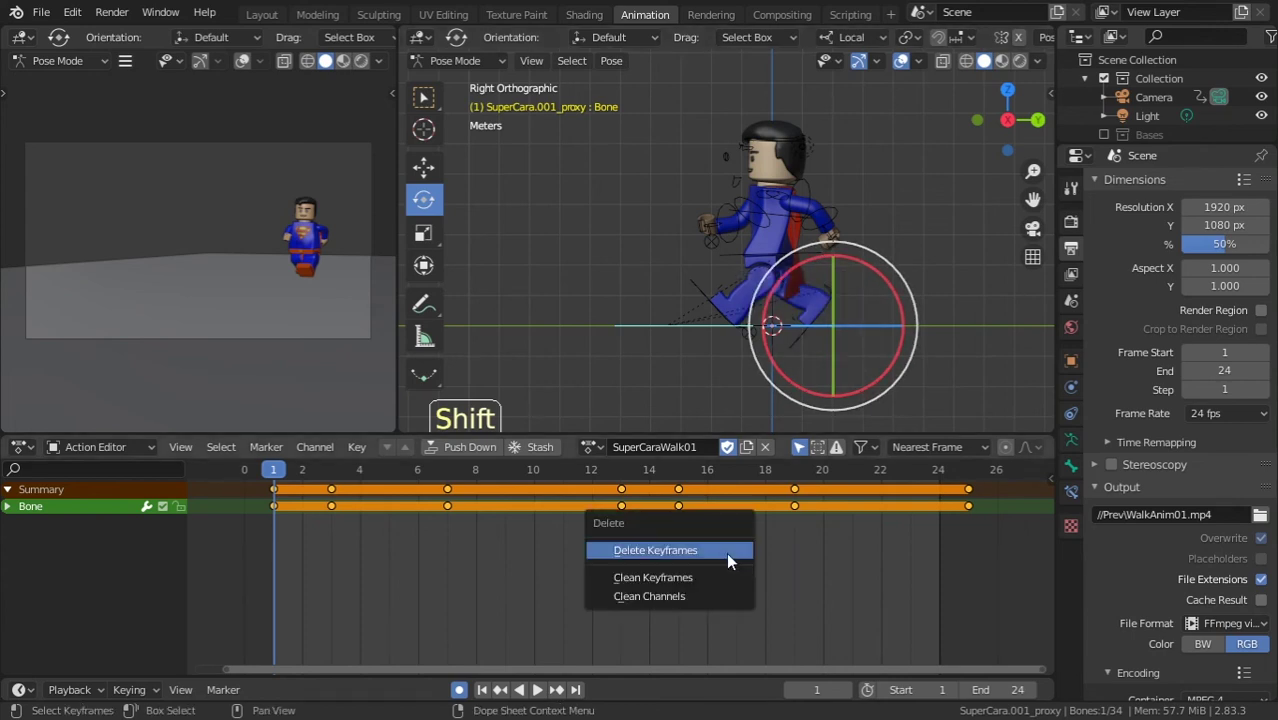
left_click(667, 542)
key("ctrl+s")
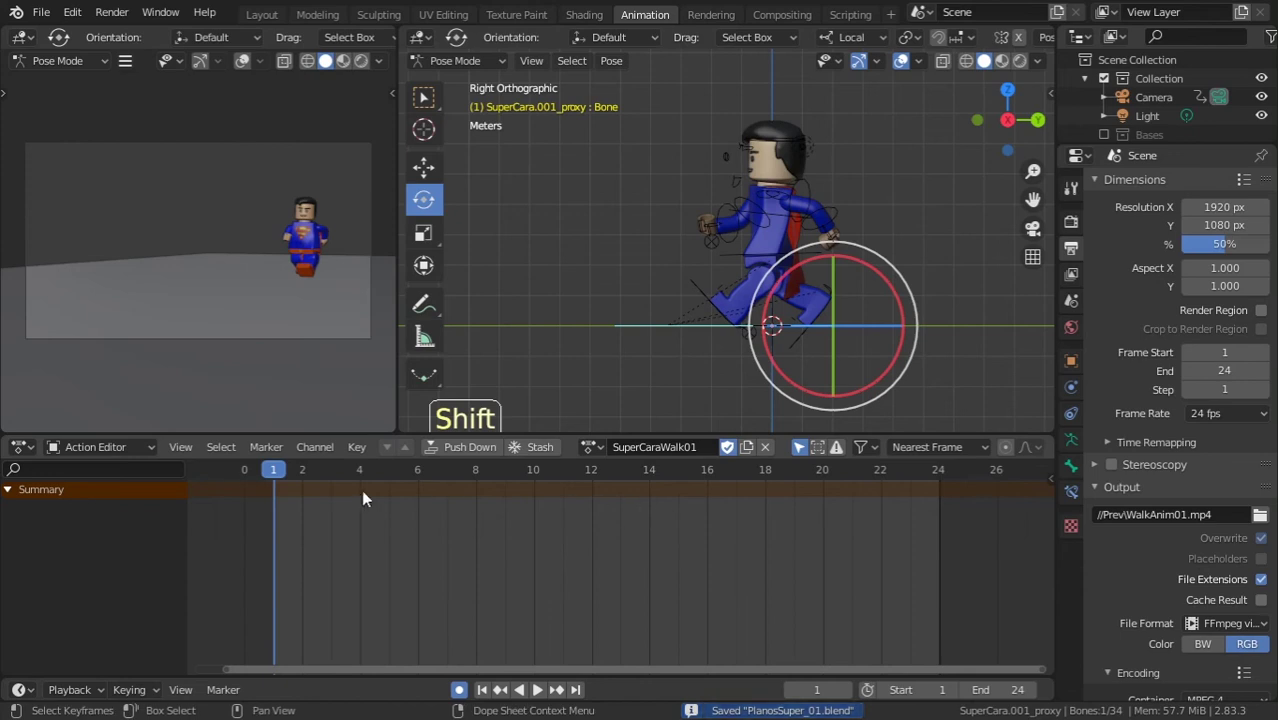
- Insert a Whole Character keyframe at frame 1, check the active keying set and save the file
key("i")
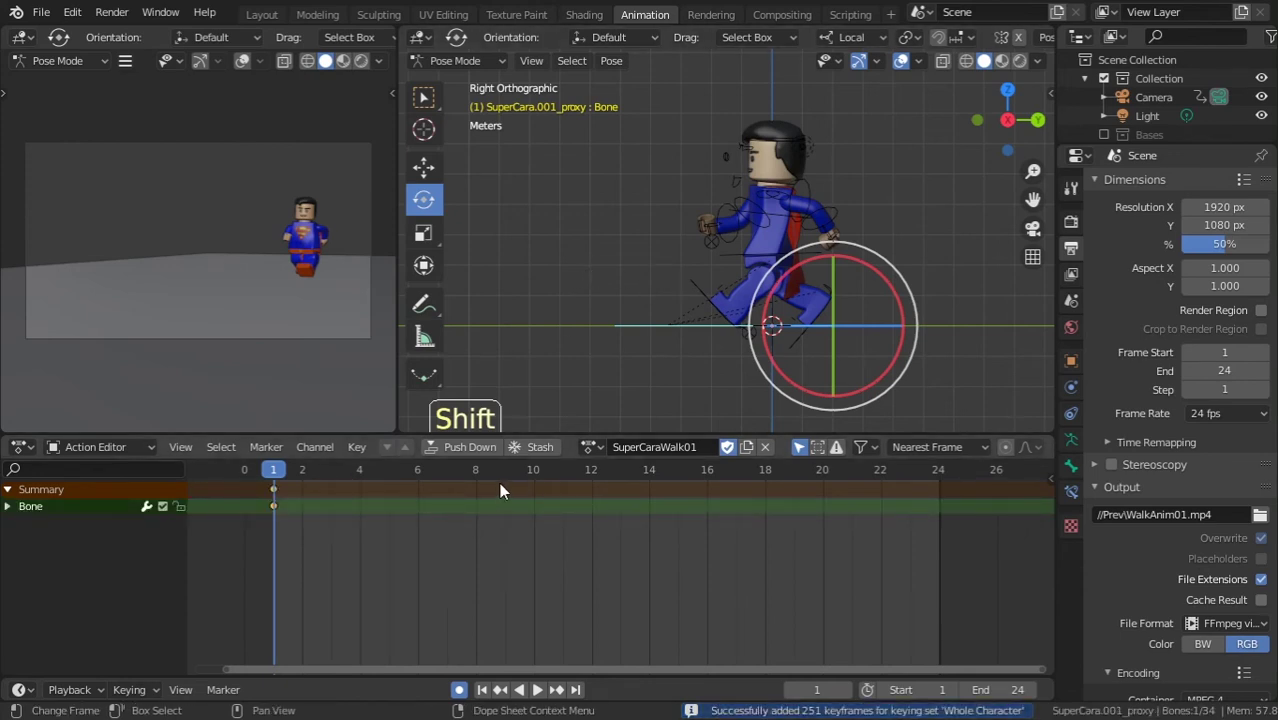
left_click(136, 691)
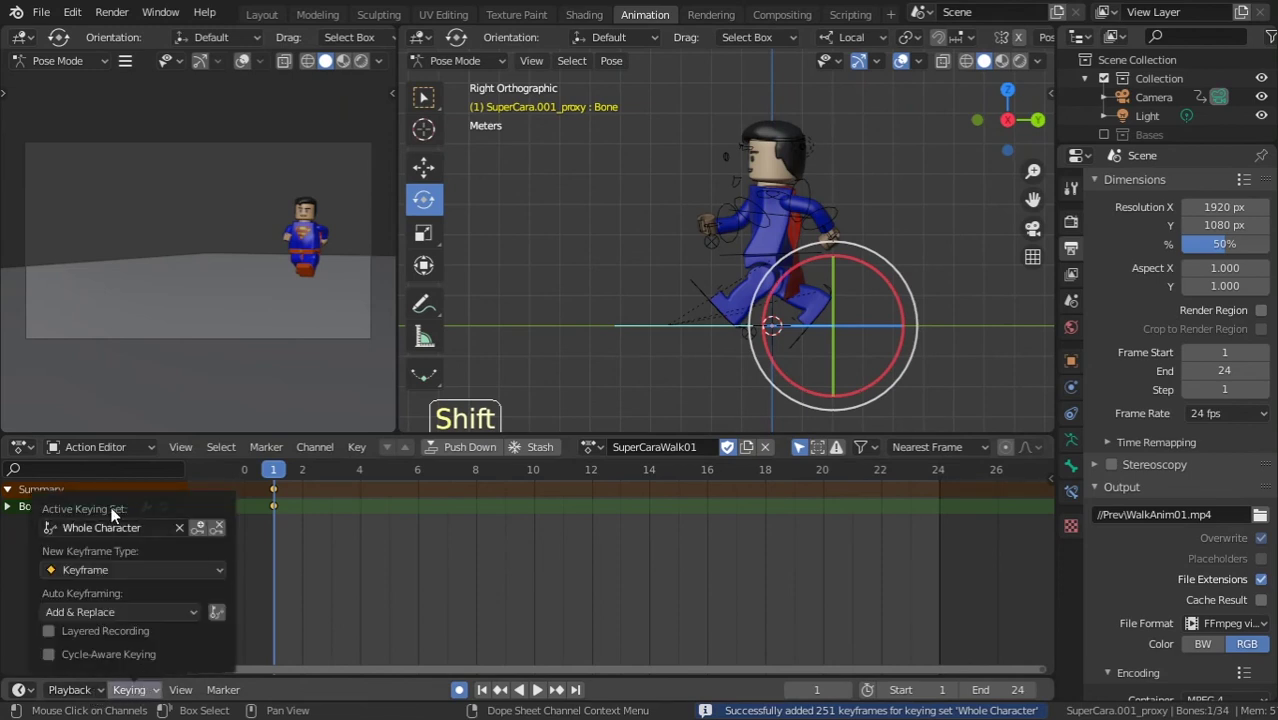
left_click(108, 527)
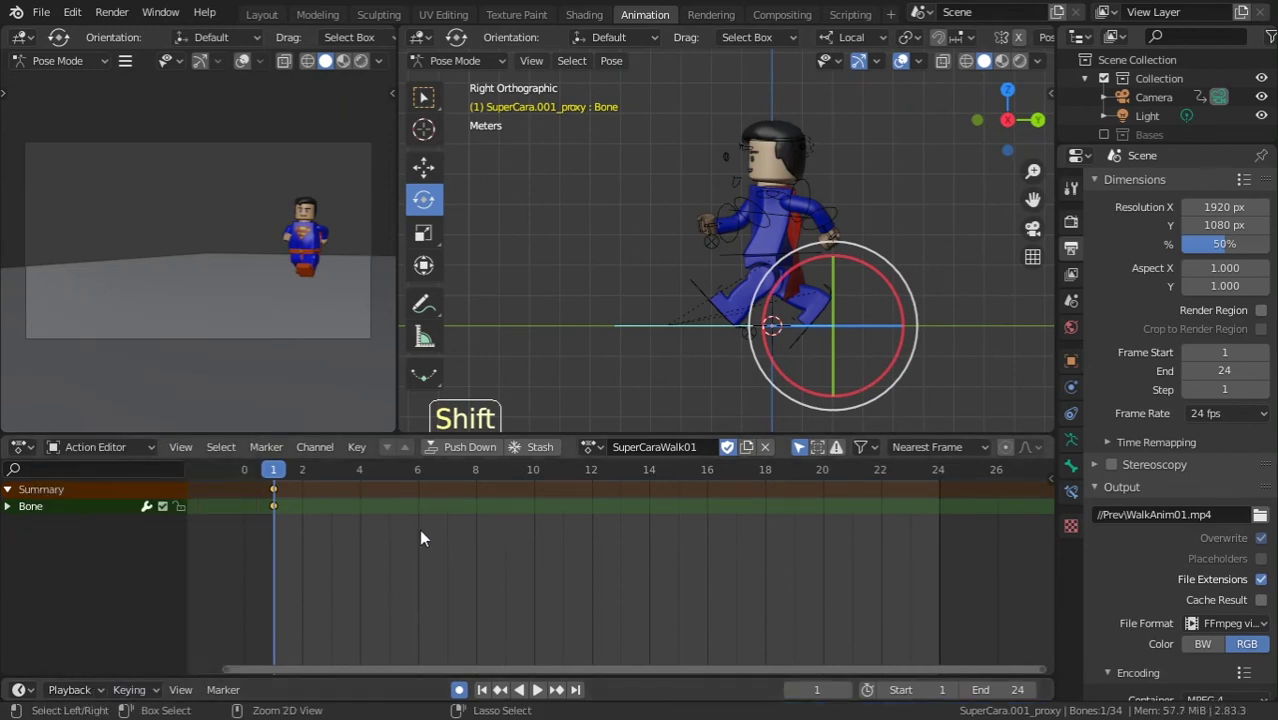
key("ctrl+s")
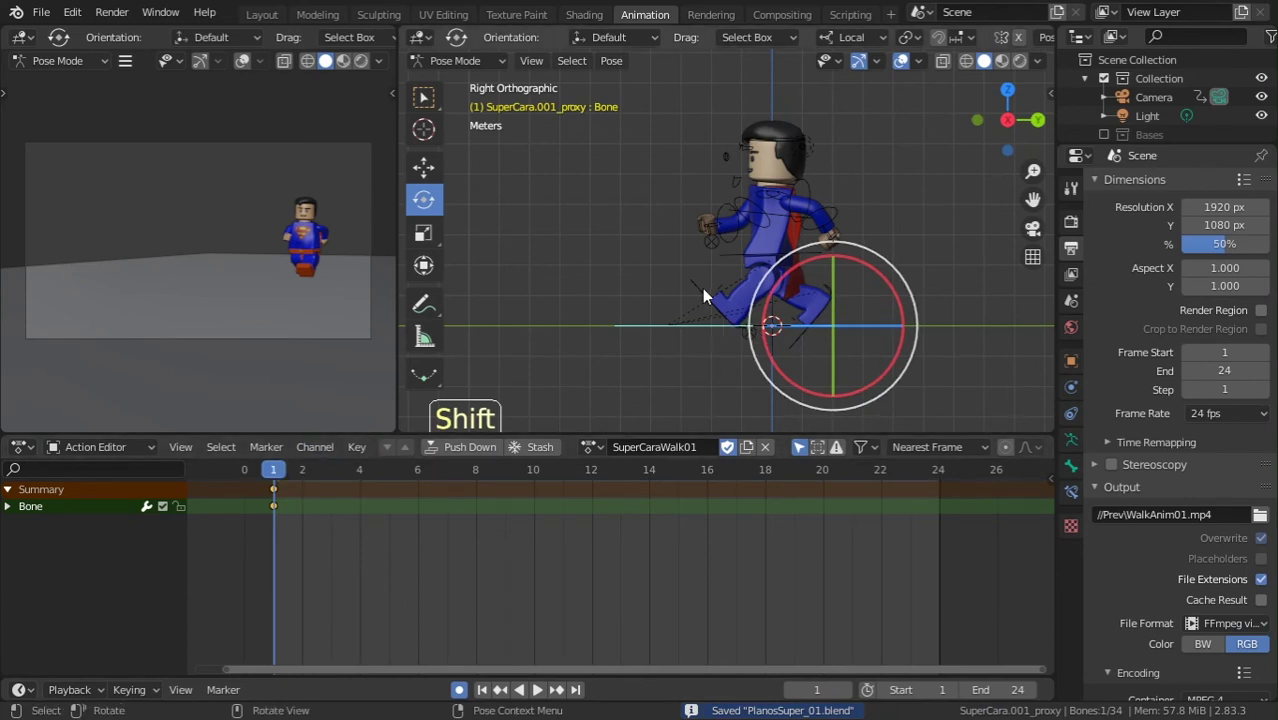
- Place the 3D cursor at the front foot's heel on the ground line as a contact marker at frame 1
scroll(735, 330, "up", 3)
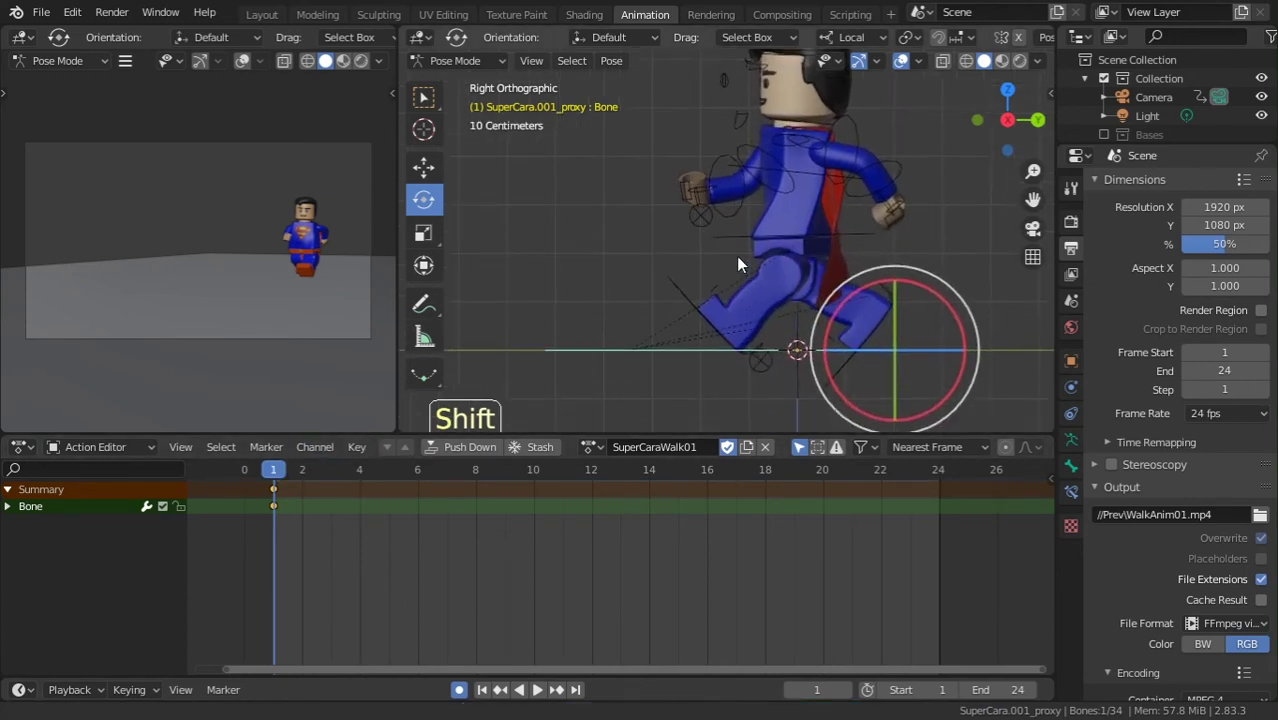
right_click(737, 321, "shift")
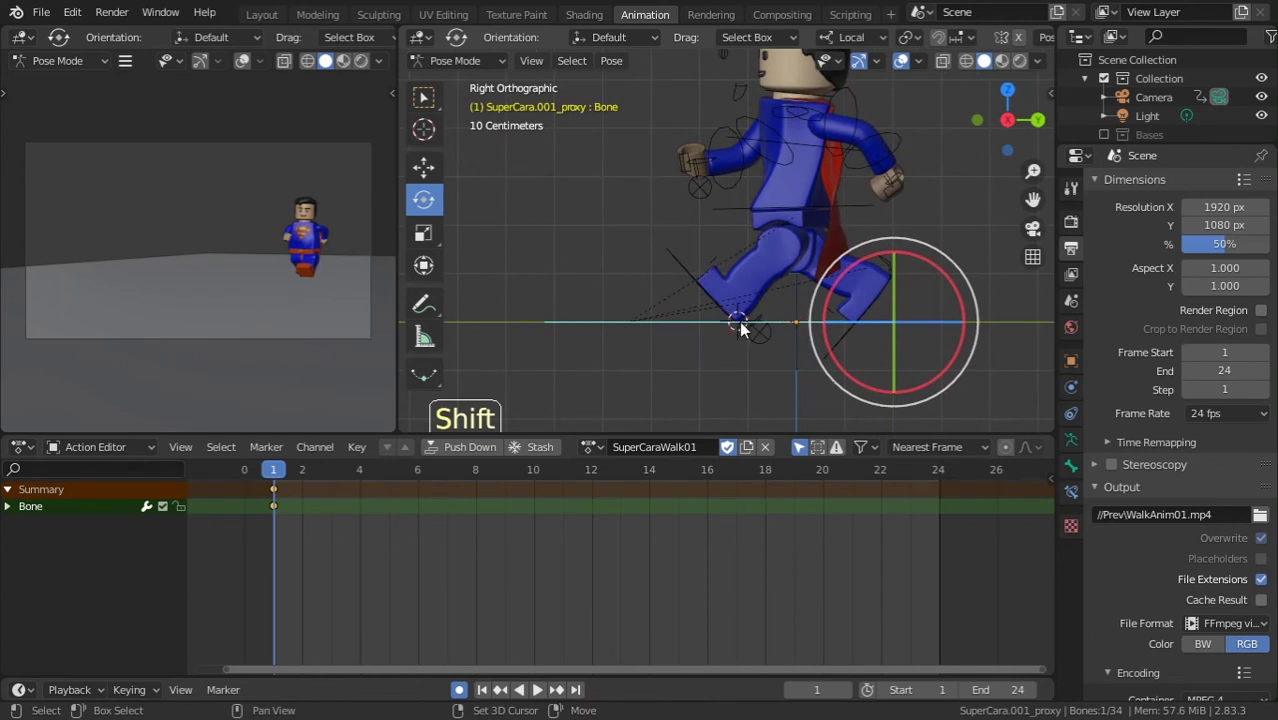
key("ctrl+s")
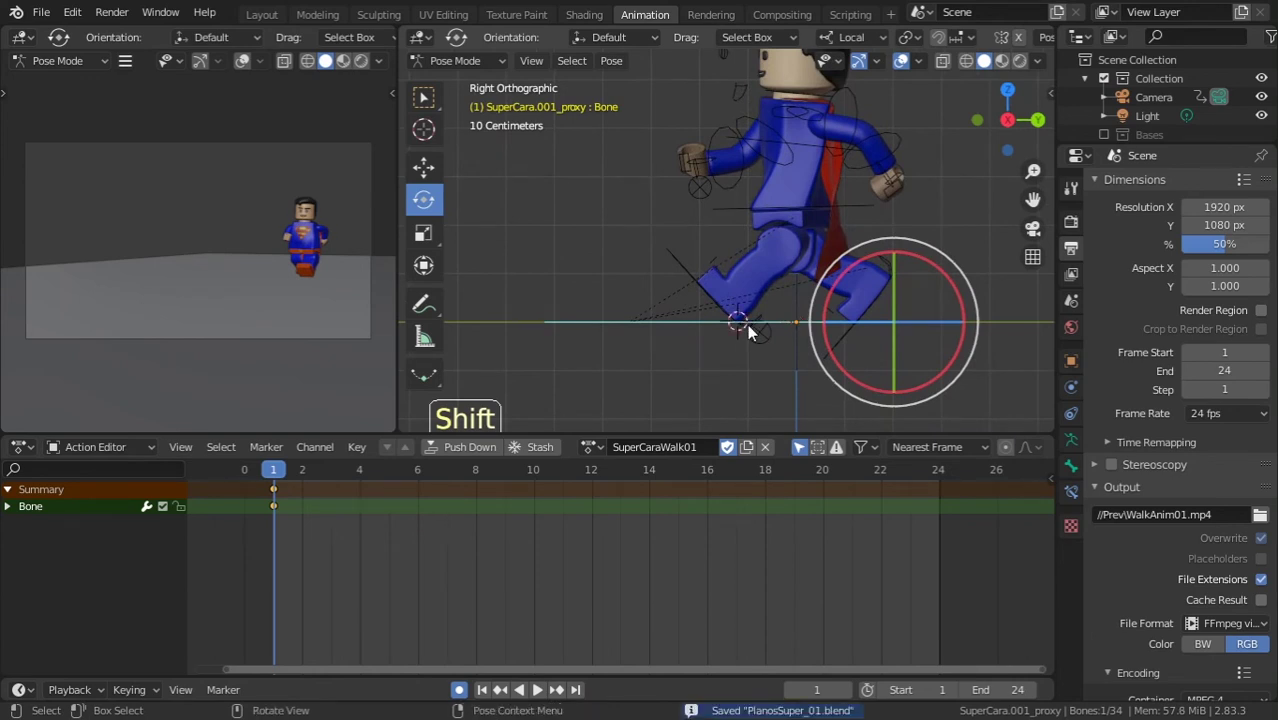
right_click(743, 323, "shift")
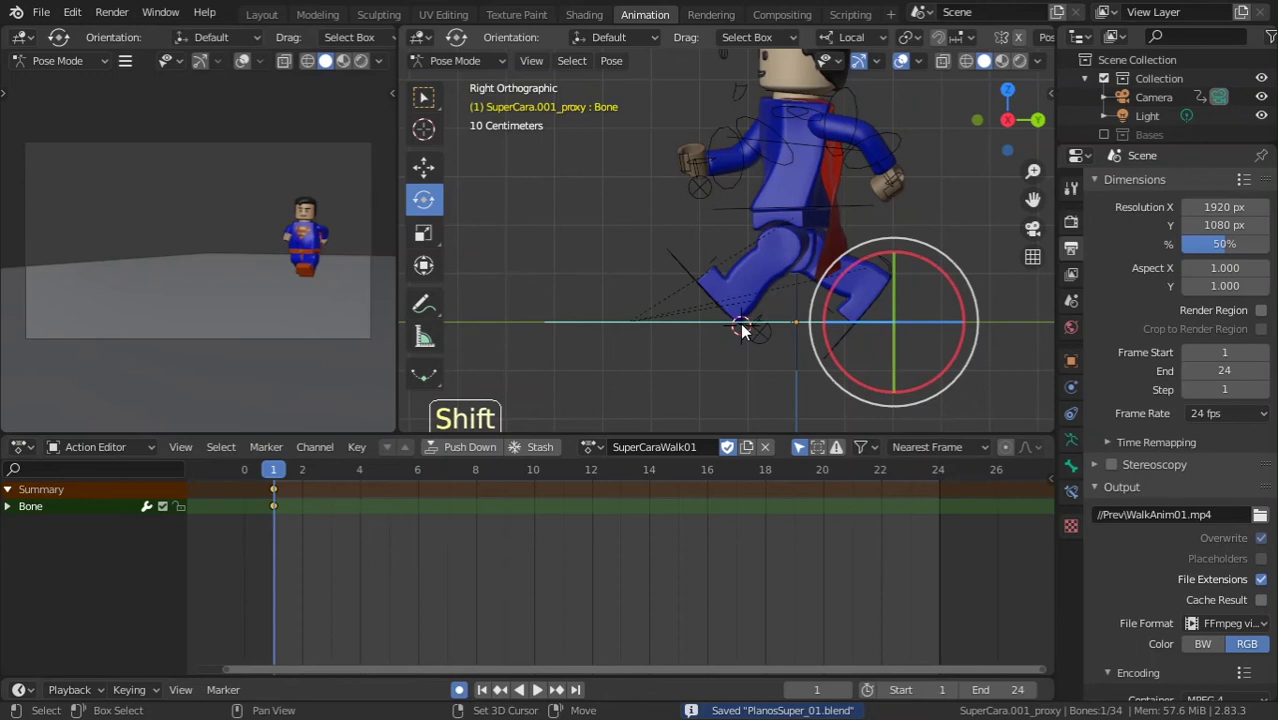
right_click(741, 325, "shift")
- At frame 13, move the root Bone forward along the ground to the 3D cursor marker and play back the result
left_click_drag(272, 466, 625, 517)
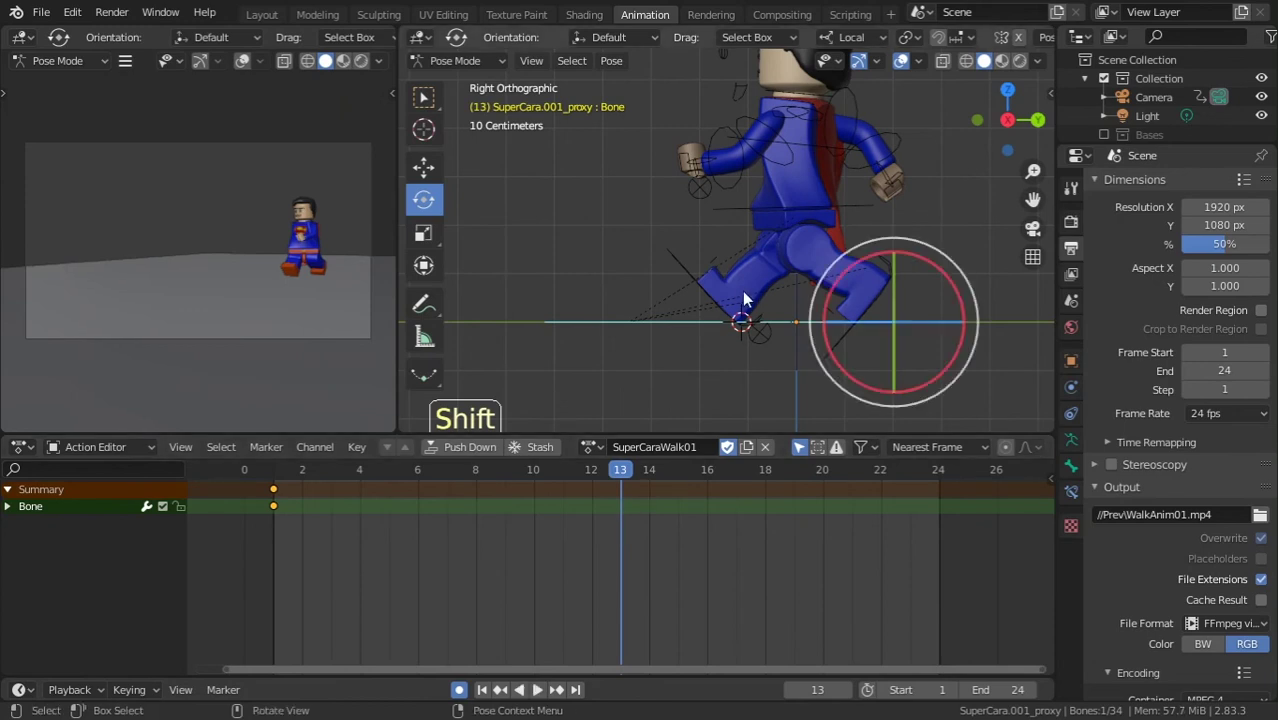
left_click(424, 167)
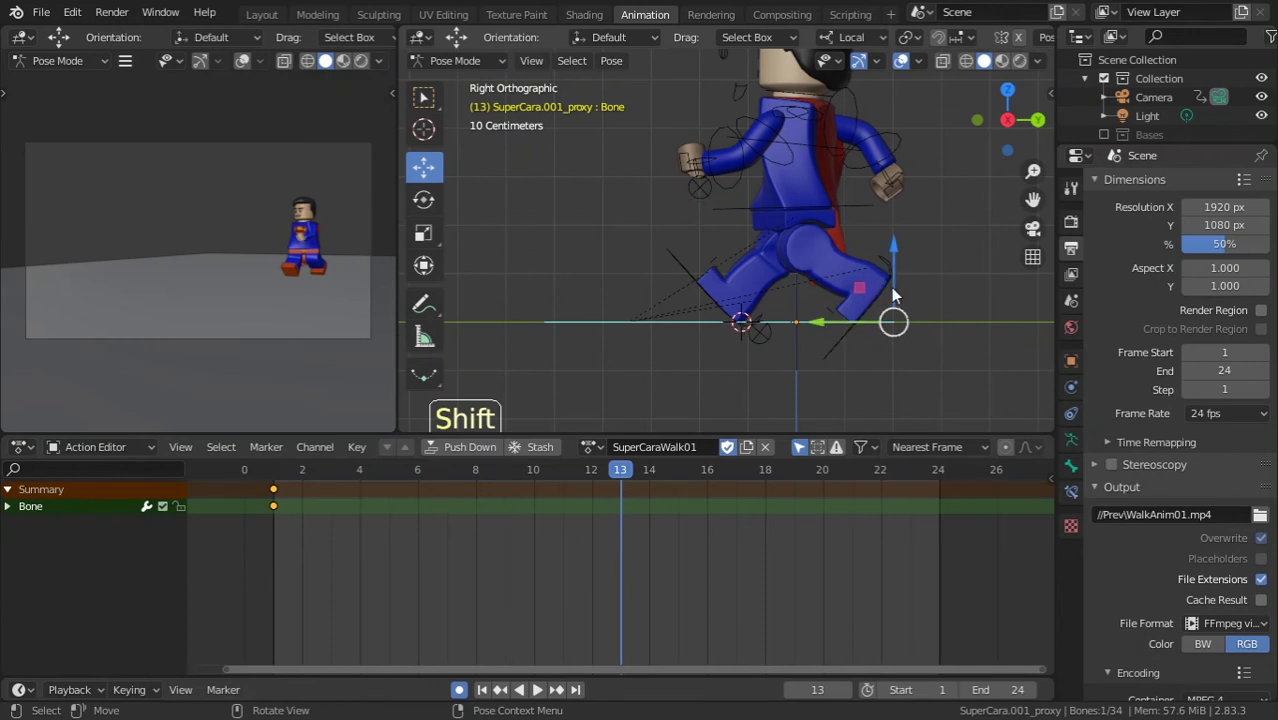
left_click_drag(798, 319, 661, 306)
key("shift+Left")
key("space")
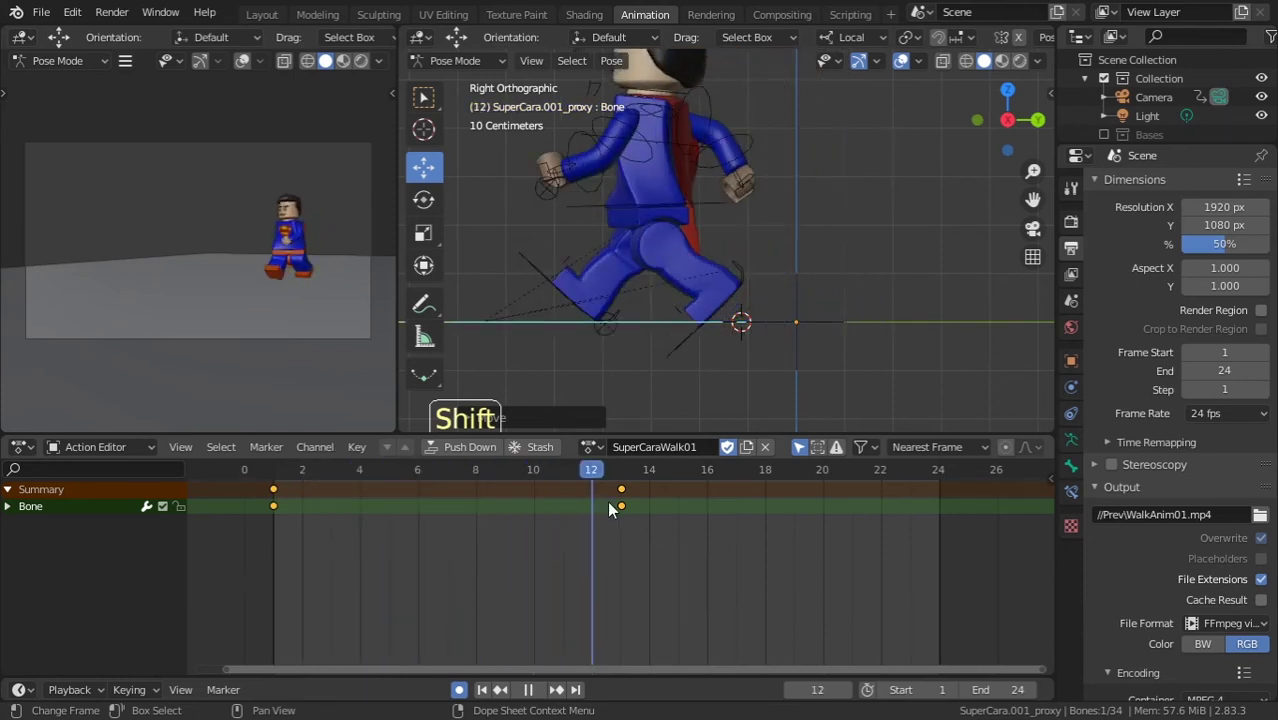
key("space")
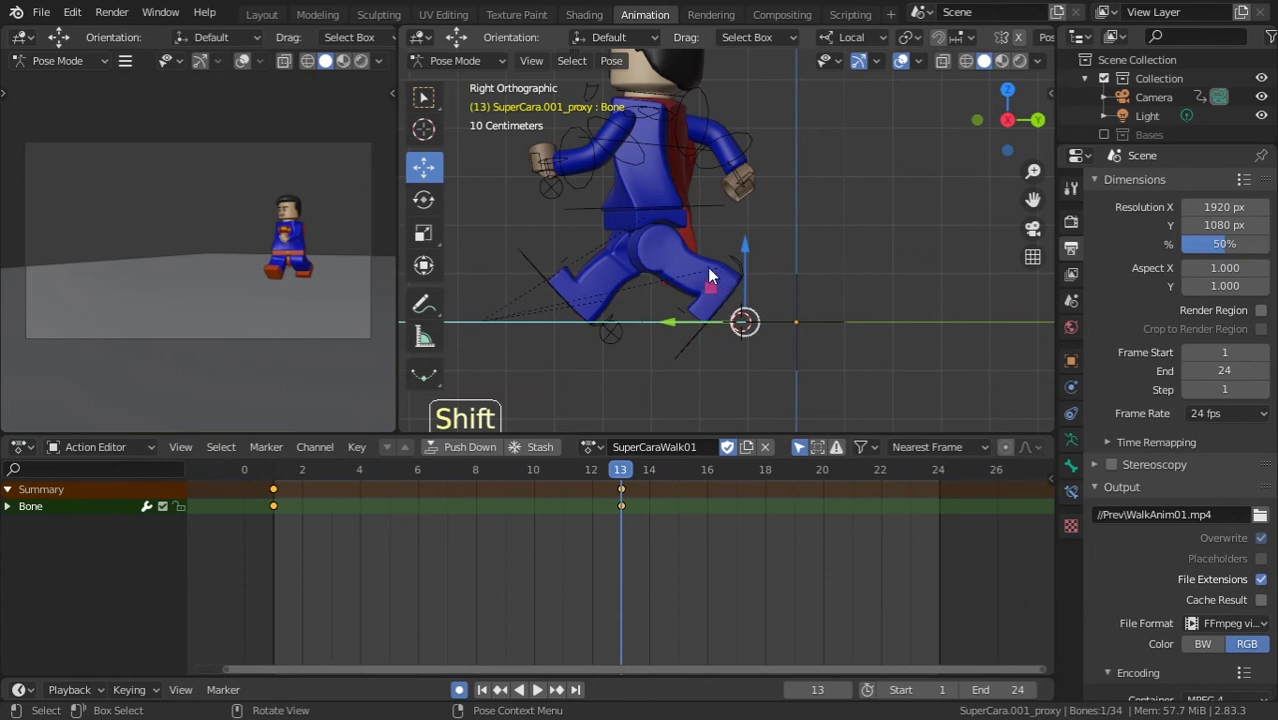
- Switch the Action Editor to the Graph Editor and show only the root Bone's Y Location curve
left_click(23, 446)
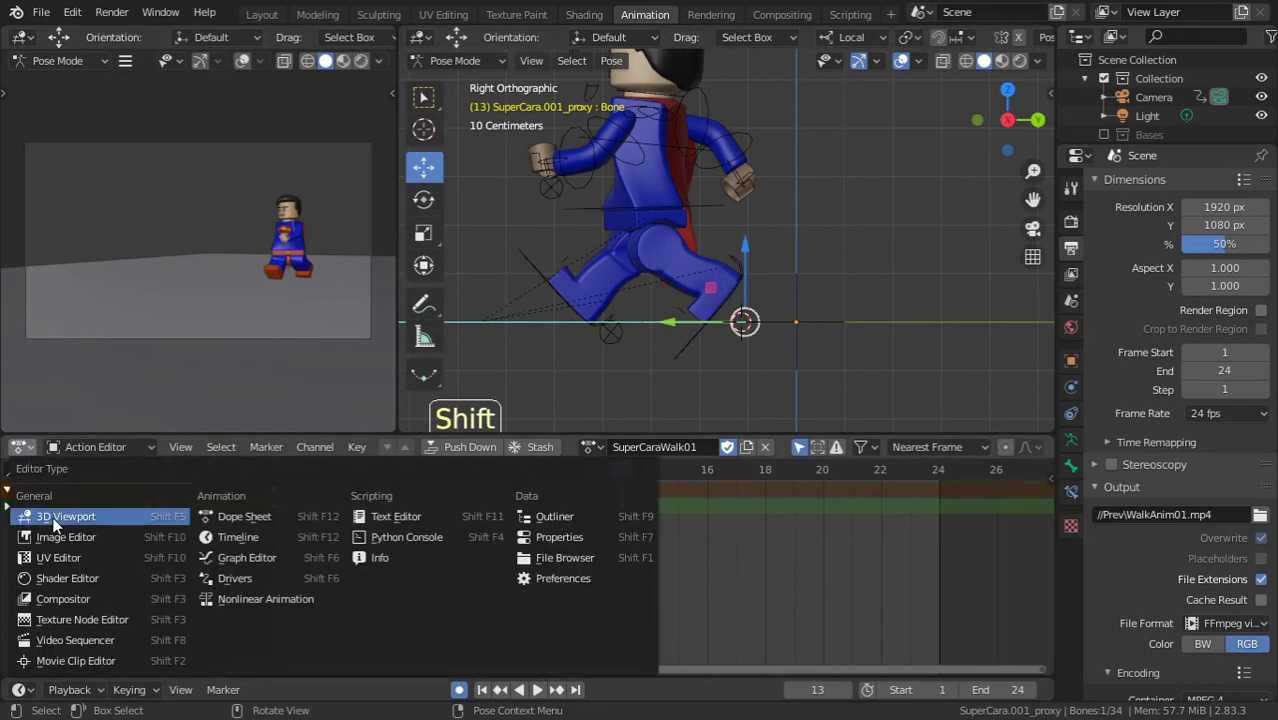
left_click(247, 560)
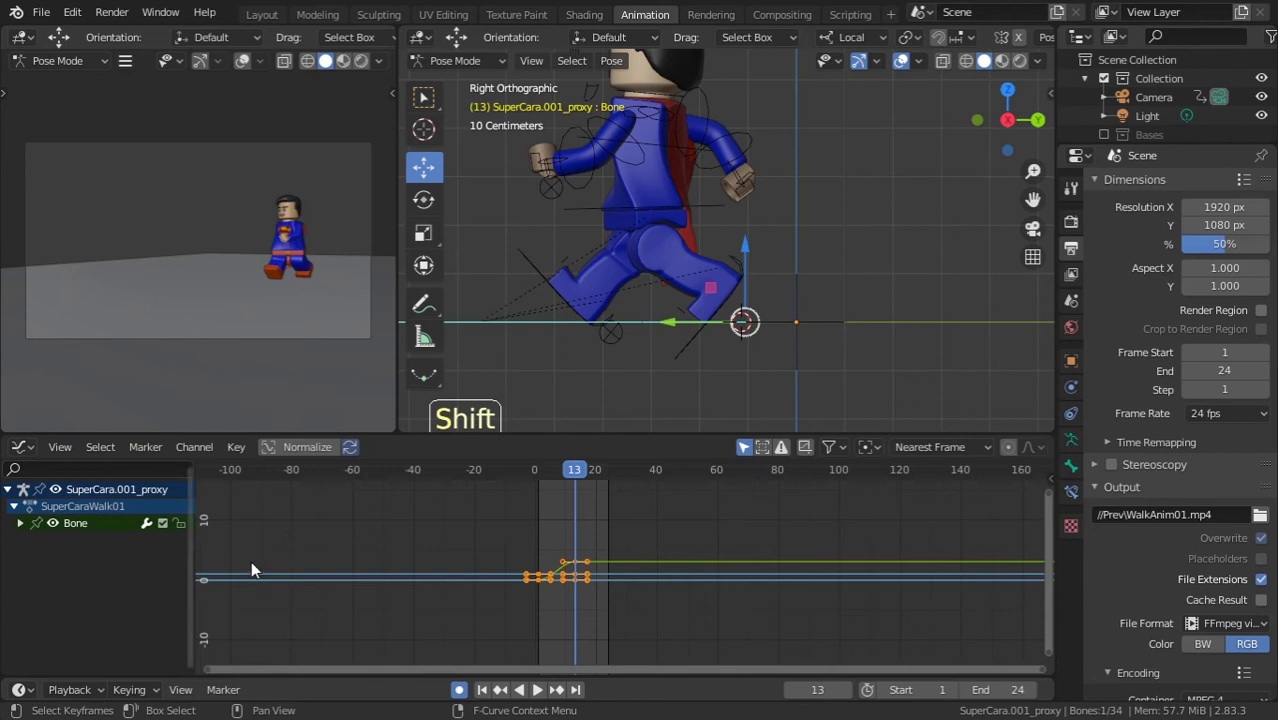
left_click(21, 523)
left_click(54, 524)
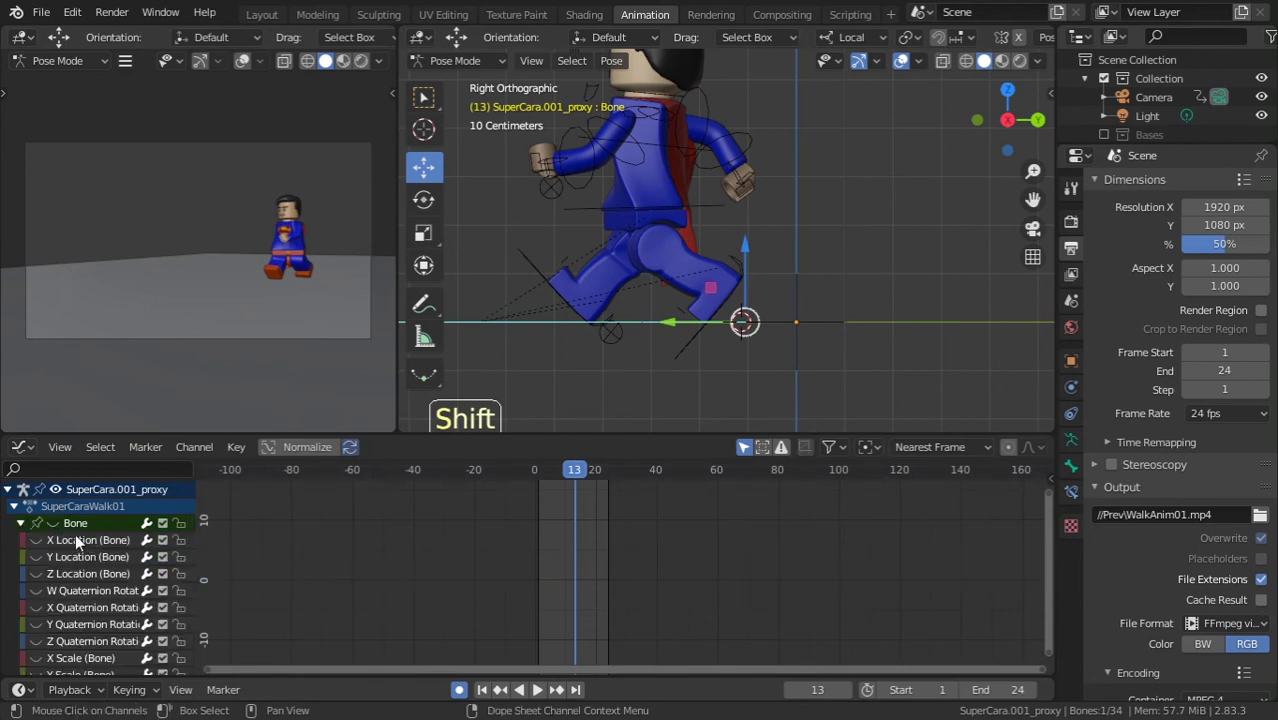
left_click(35, 557)
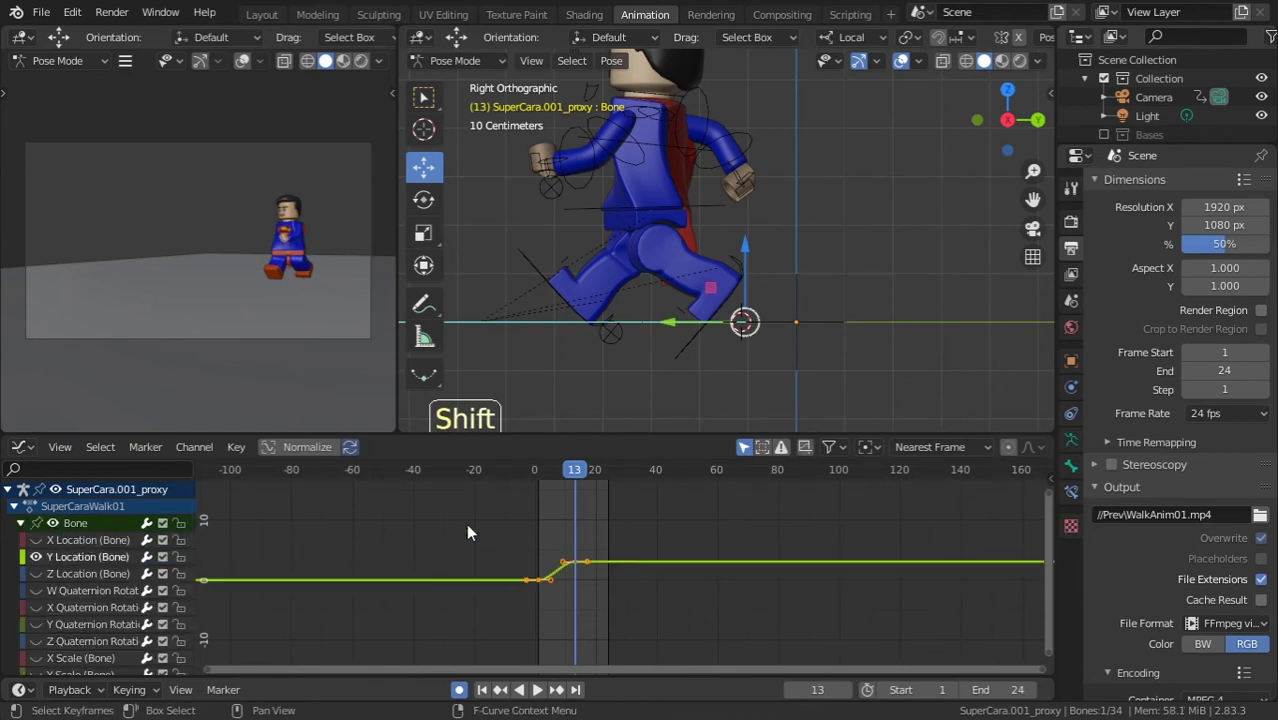
- Set the root Bone's Y Location keyframe handles to Vector, check the motion between frames 1 and 13, and save the file
key("Home")
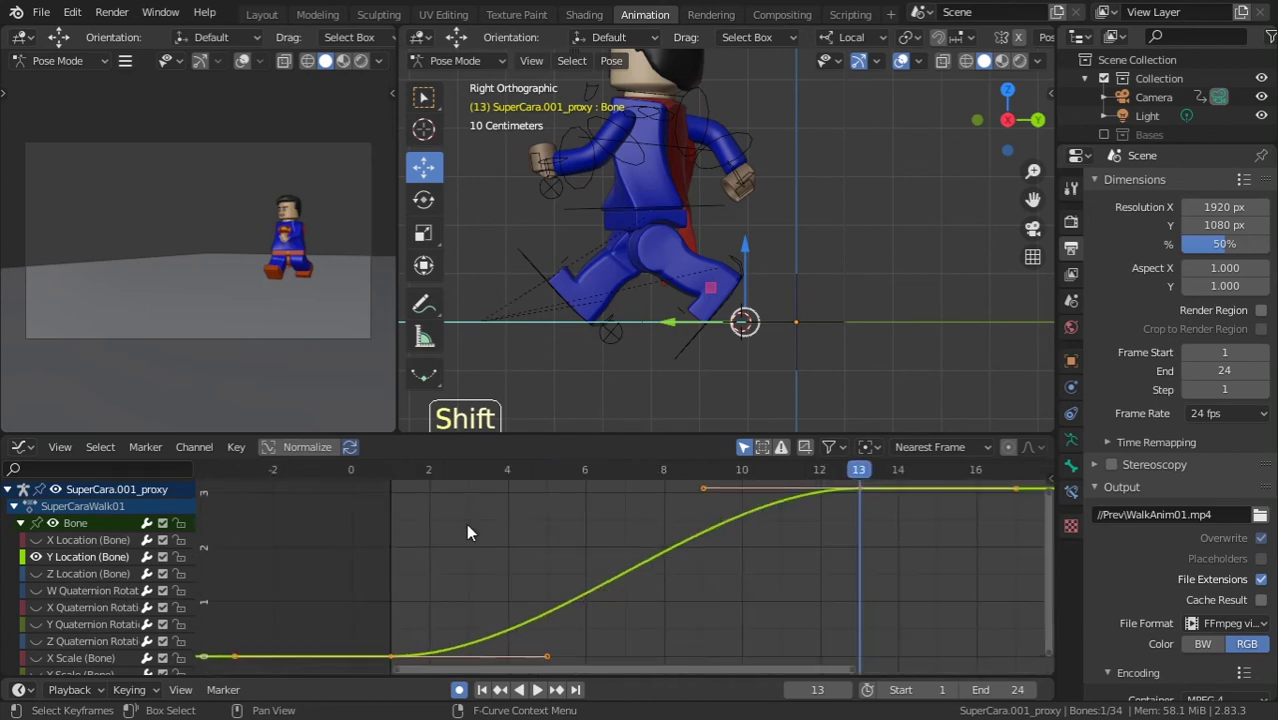
key("v")
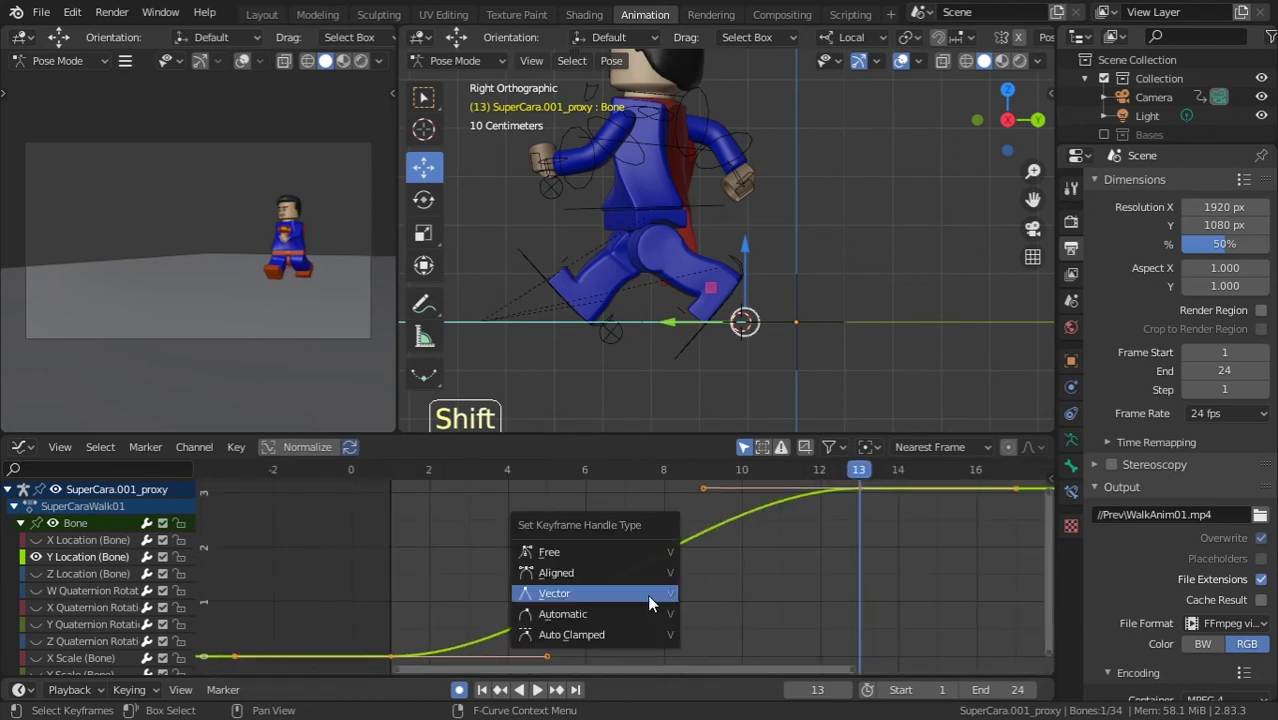
left_click(646, 593)
left_click_drag(400, 469, 846, 493)
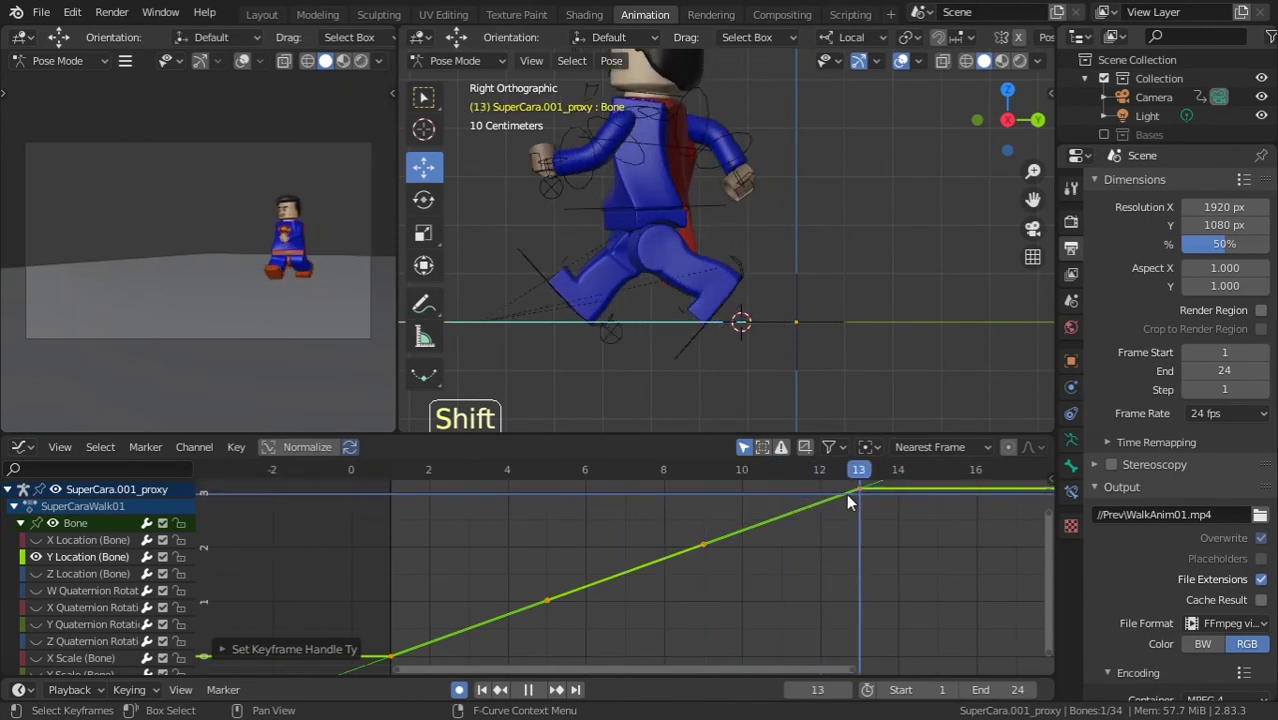
middle_click_drag(799, 511, 741, 540, "ctrl")
key("ctrl+s")
- Apply Linear Extrapolation to the root Bone's Y Location curve and check the forward travel up to and past frame 24
key("shift+e")
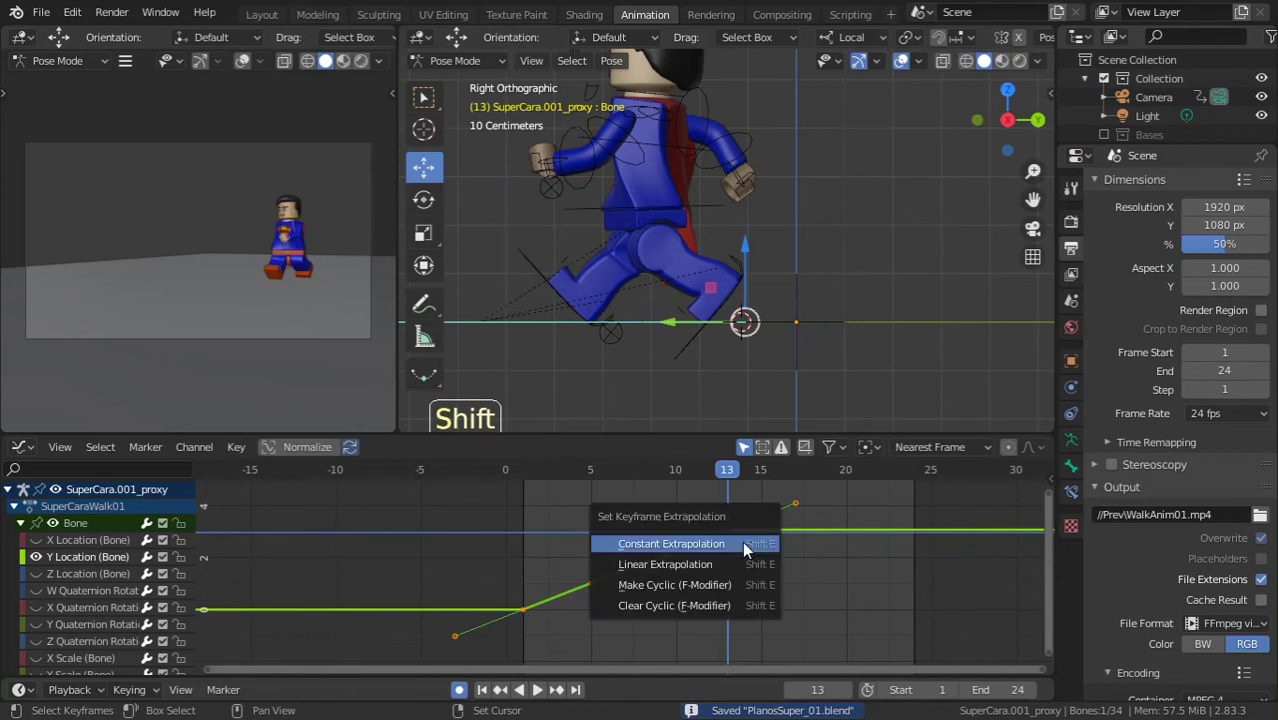
left_click(729, 564)
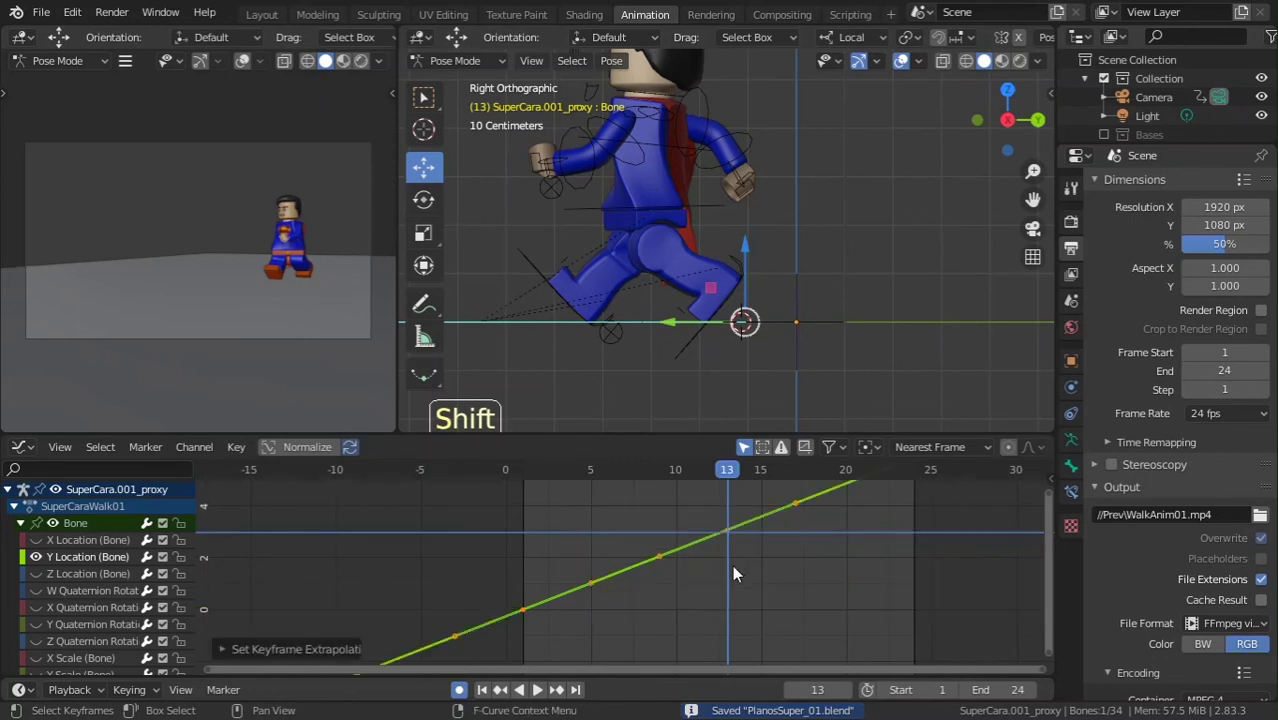
scroll(622, 567, "down", 3)
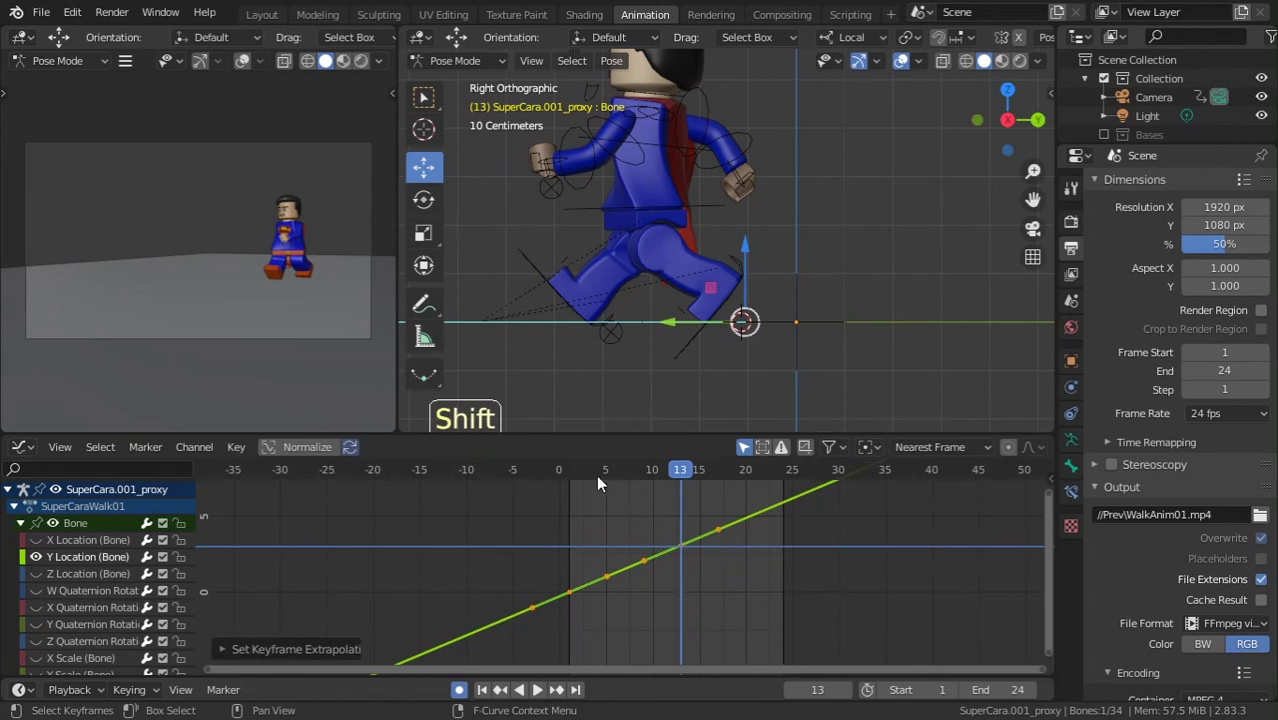
key("space")
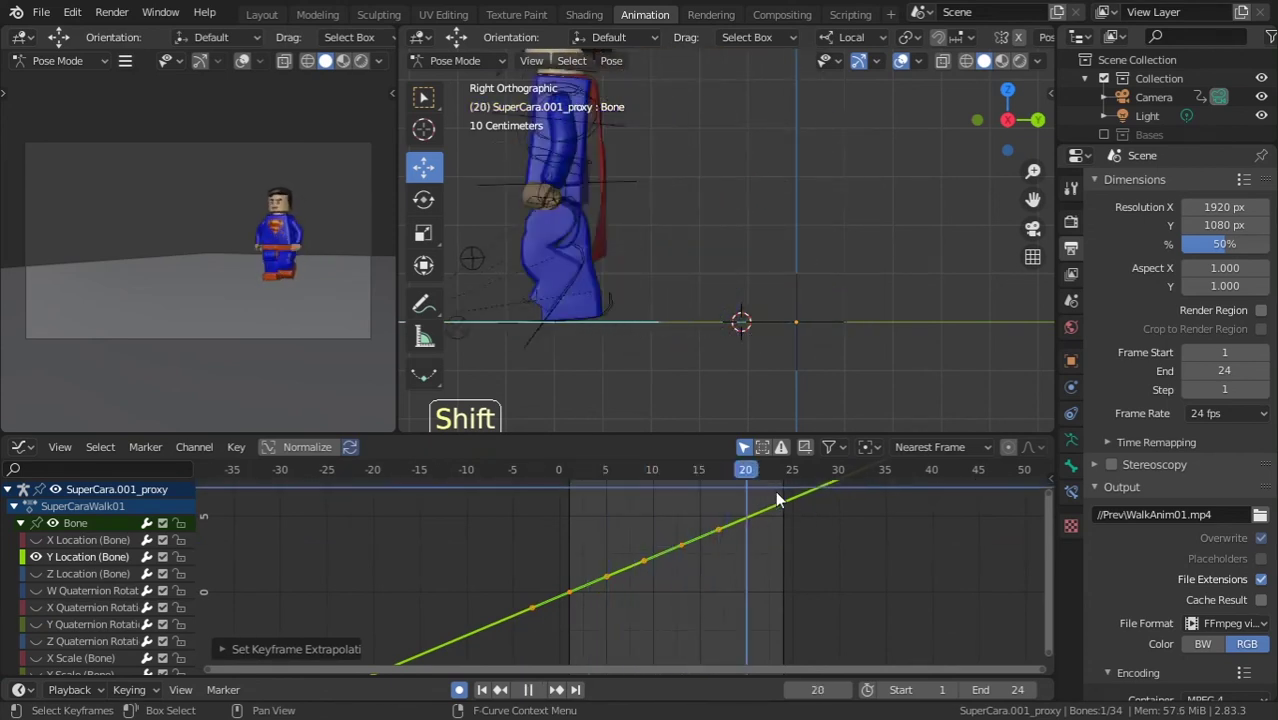
right_click_drag(587, 493, 779, 523, "shift")
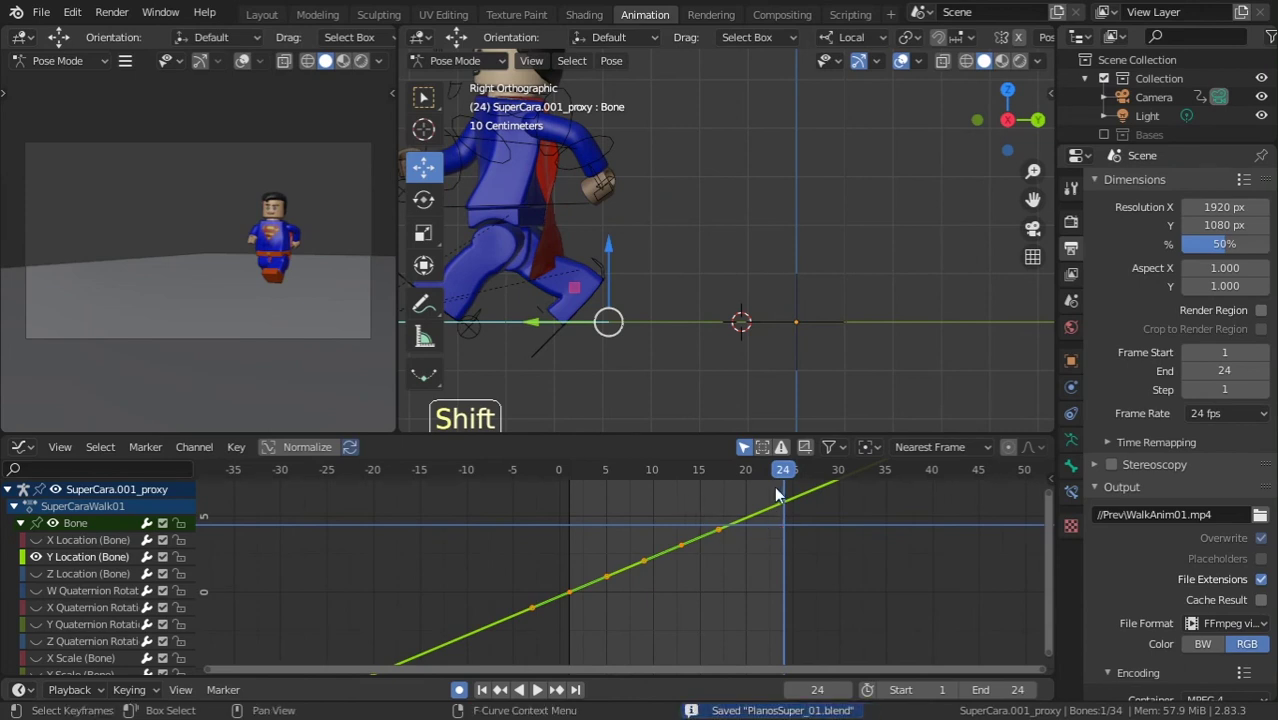
key("space")
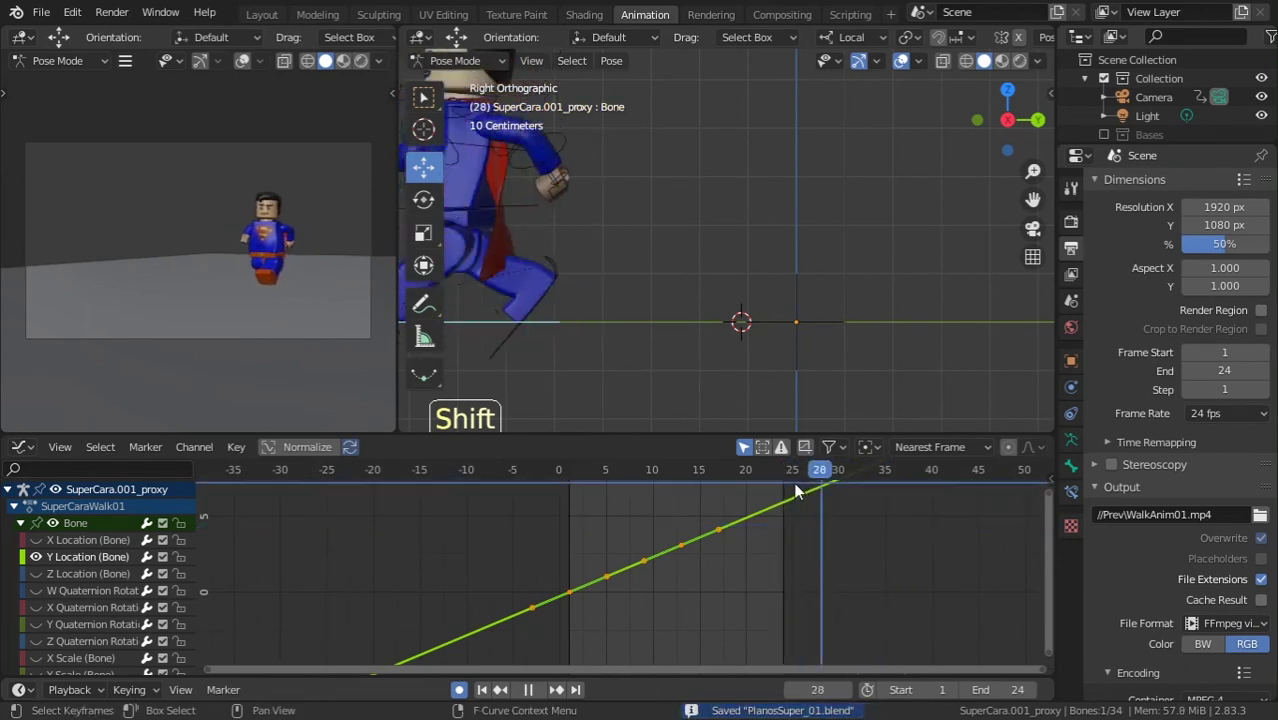
key("Escape")
- Select all the character's bones except the root Bone and make their animation curves cyclic with the F-Modifier
key("a")
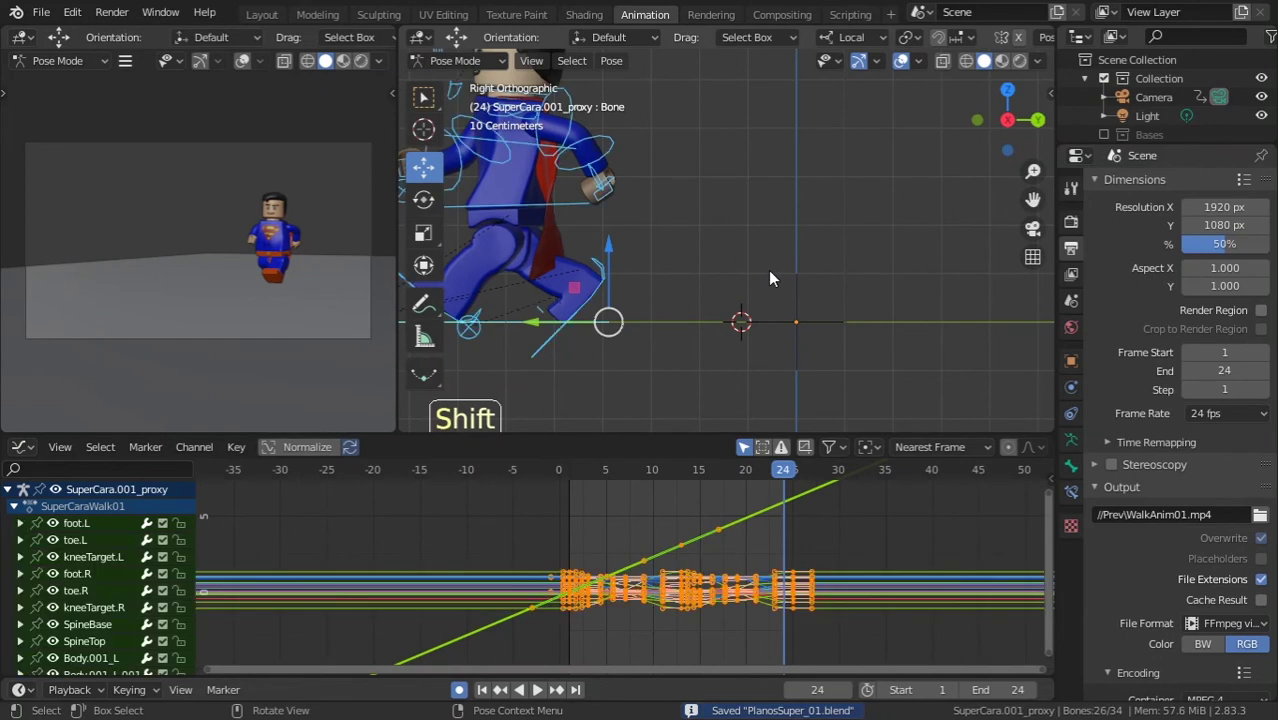
key("ctrl+z")
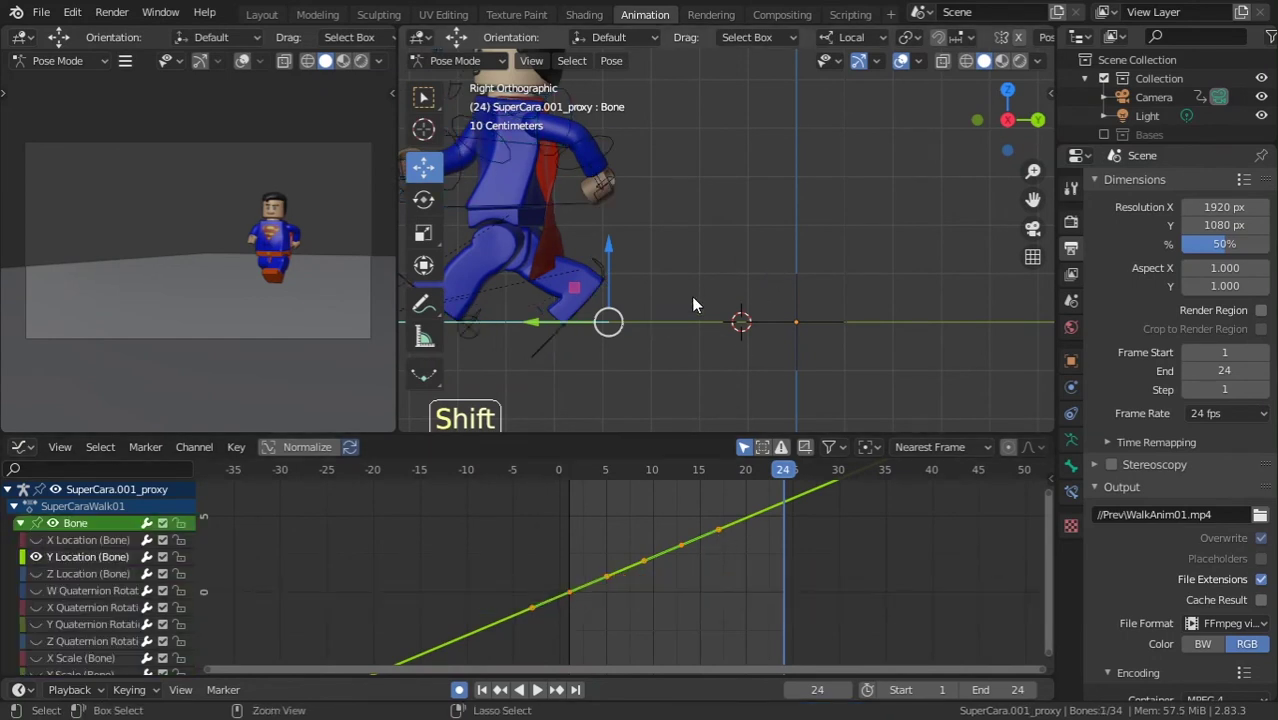
key("a")
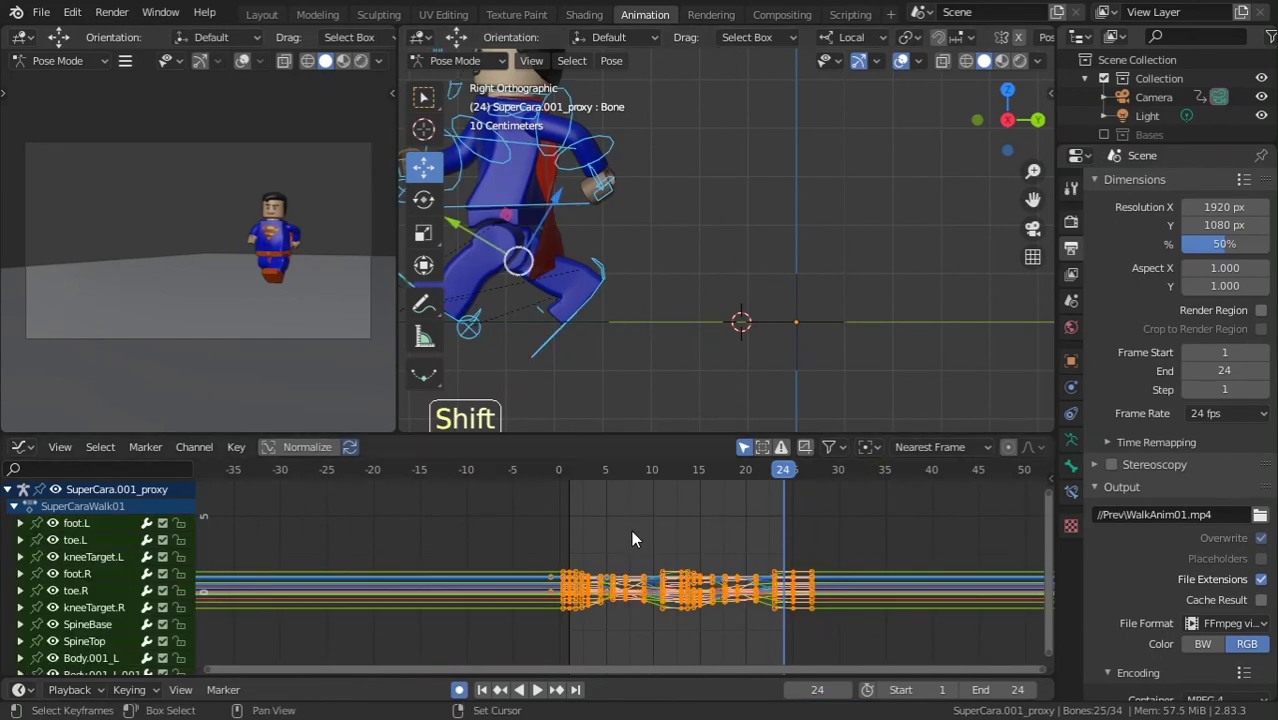
key("shift+e")
left_click(641, 561)
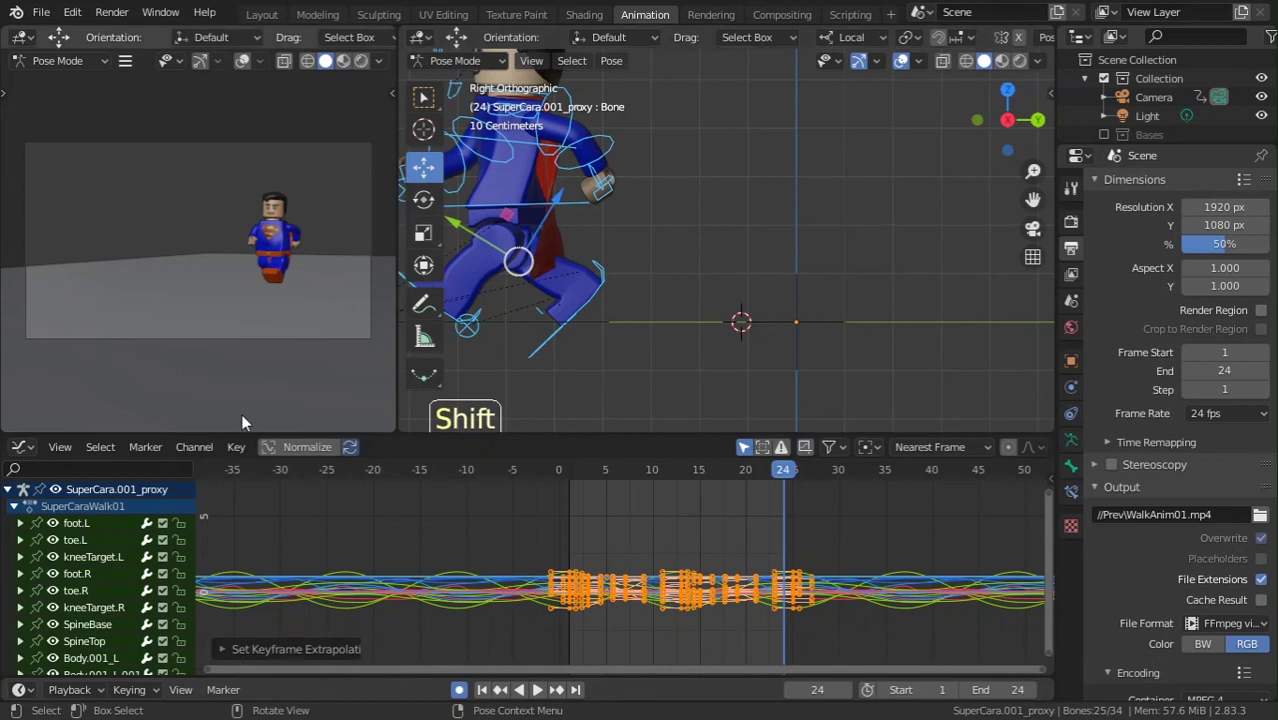
- Switch the Graph Editor back to the Action Editor and deselect all bones
left_click(59, 447)
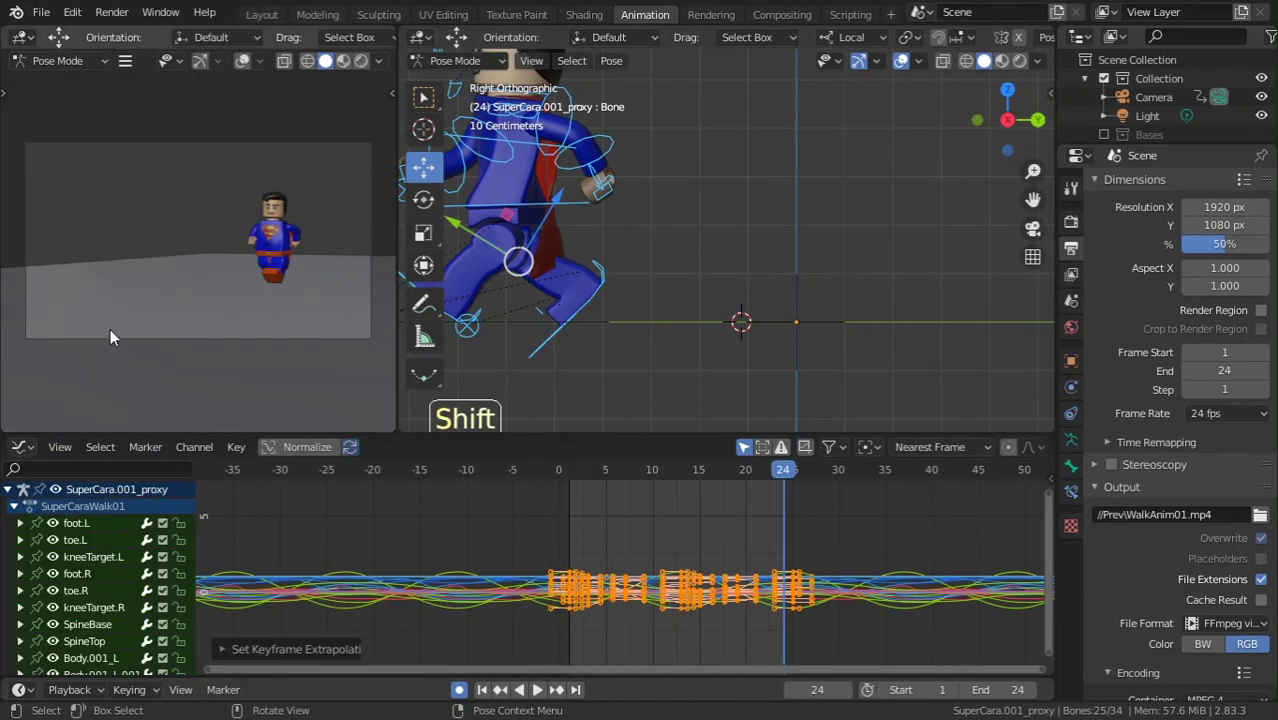
left_click(19, 447)
left_click(234, 516)
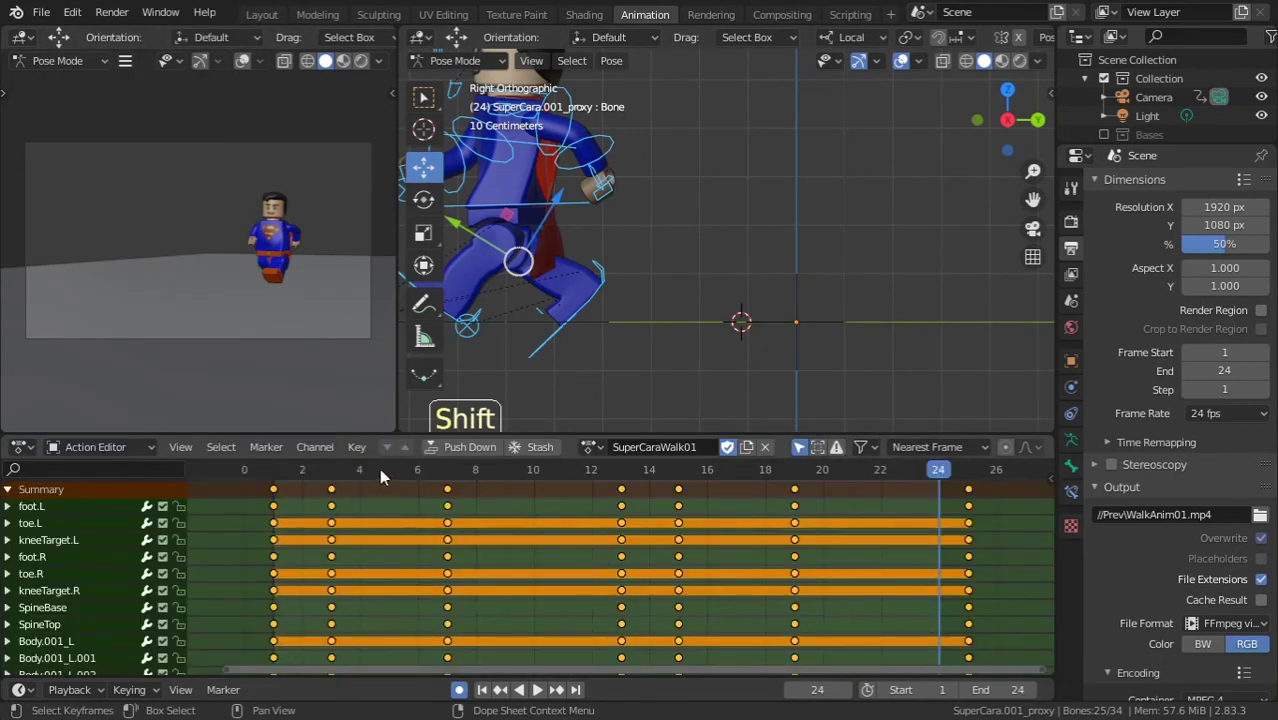
left_click(664, 287)
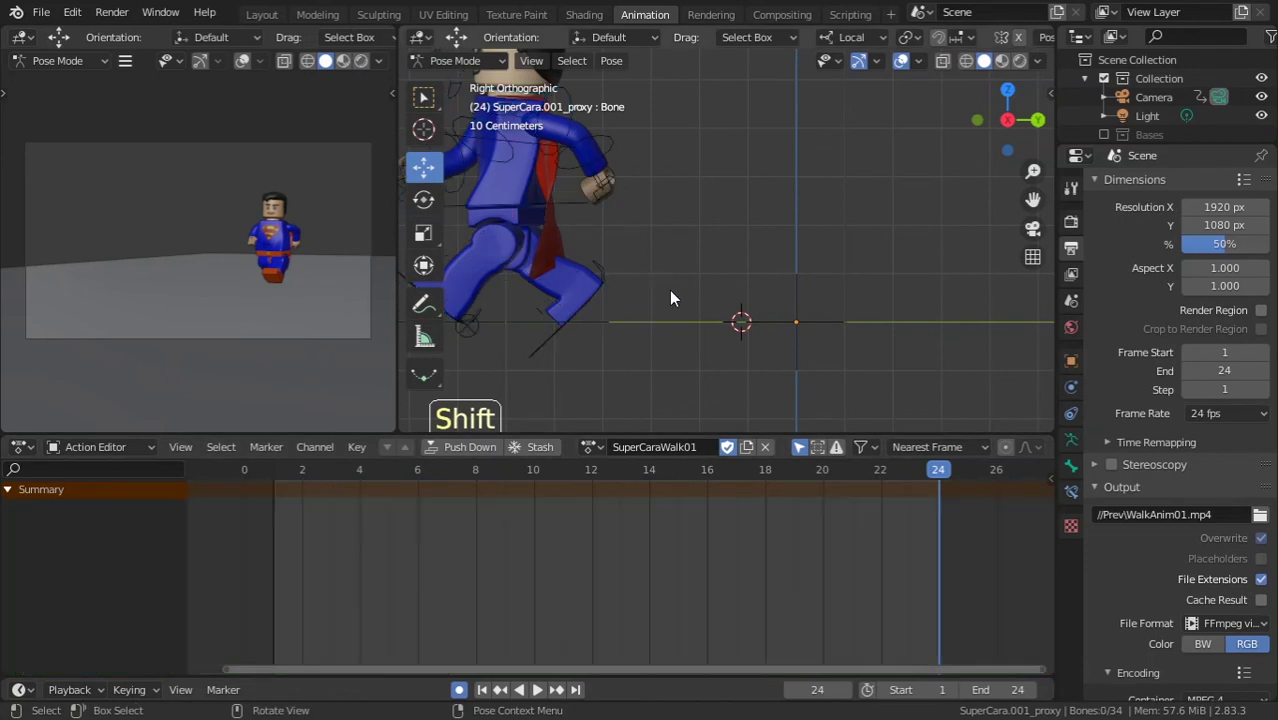
- Return to Object Mode, hide the side view's overlays and play back the walk
key("ctrl+Tab")
middle_click_drag(670, 257, 878, 310)
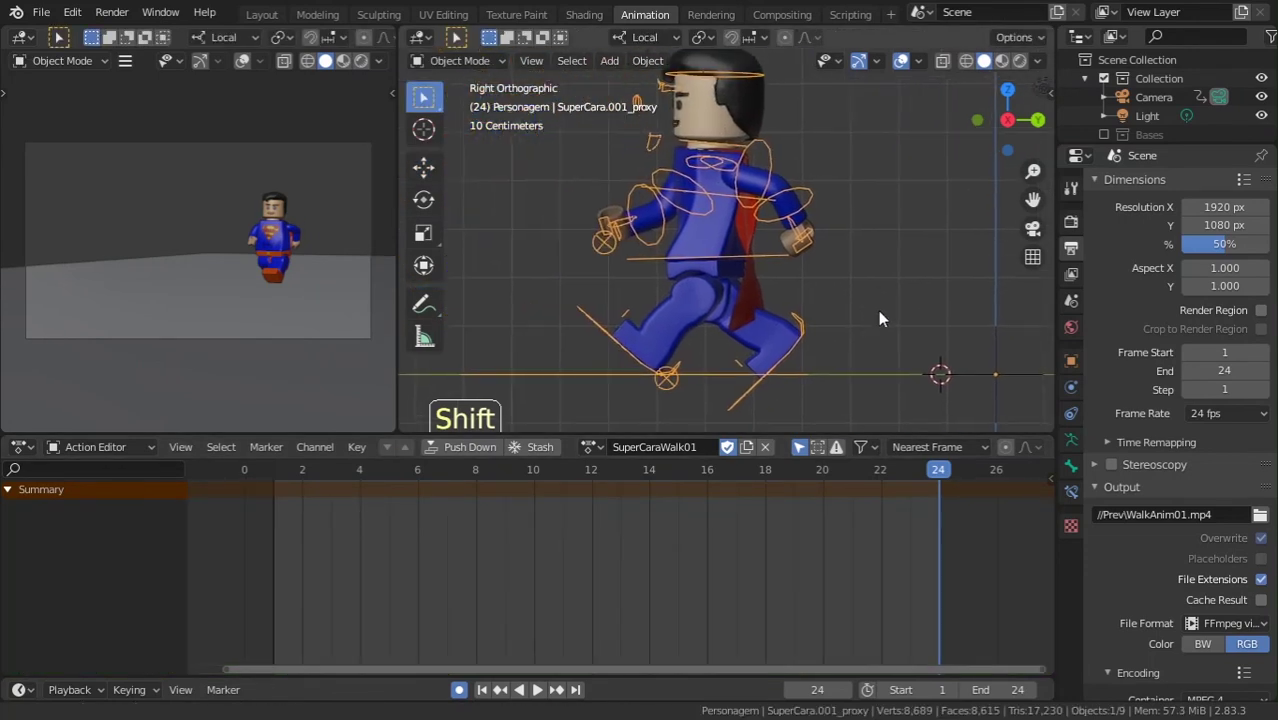
left_click(901, 61)
key("space")
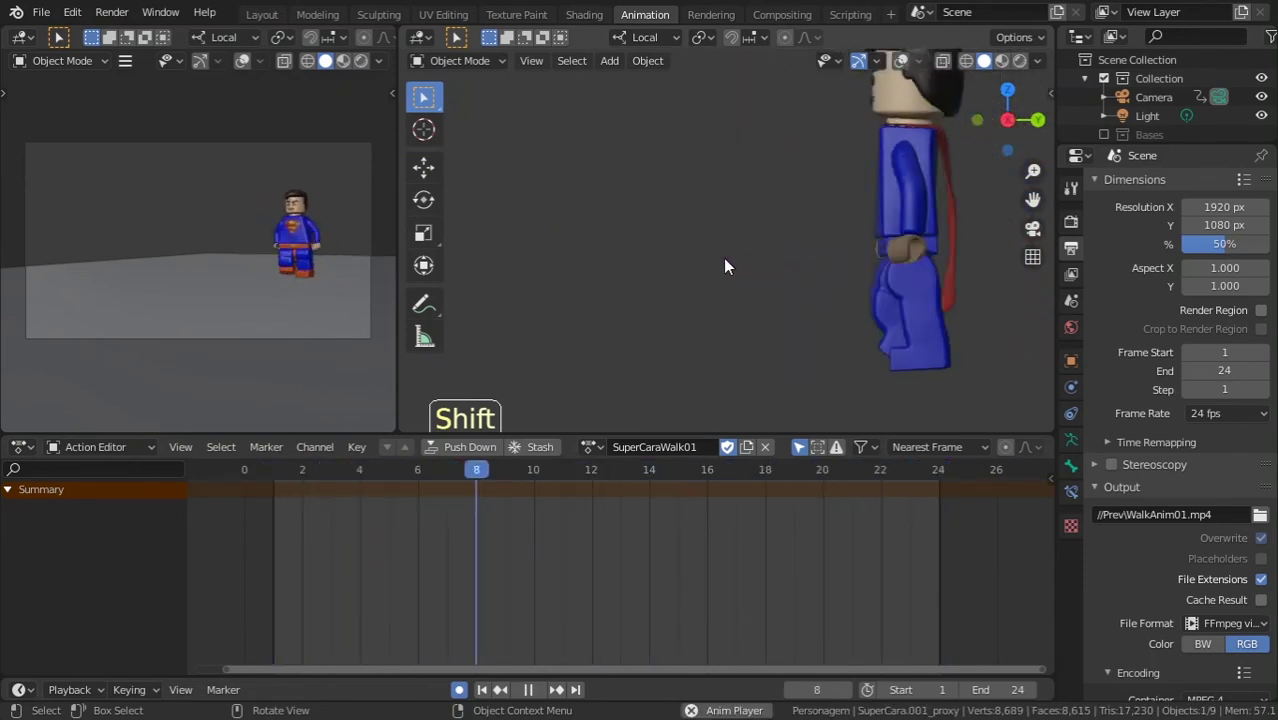
key("space")
- Set the animation's end frame to 150 and save the file
left_click(983, 689)
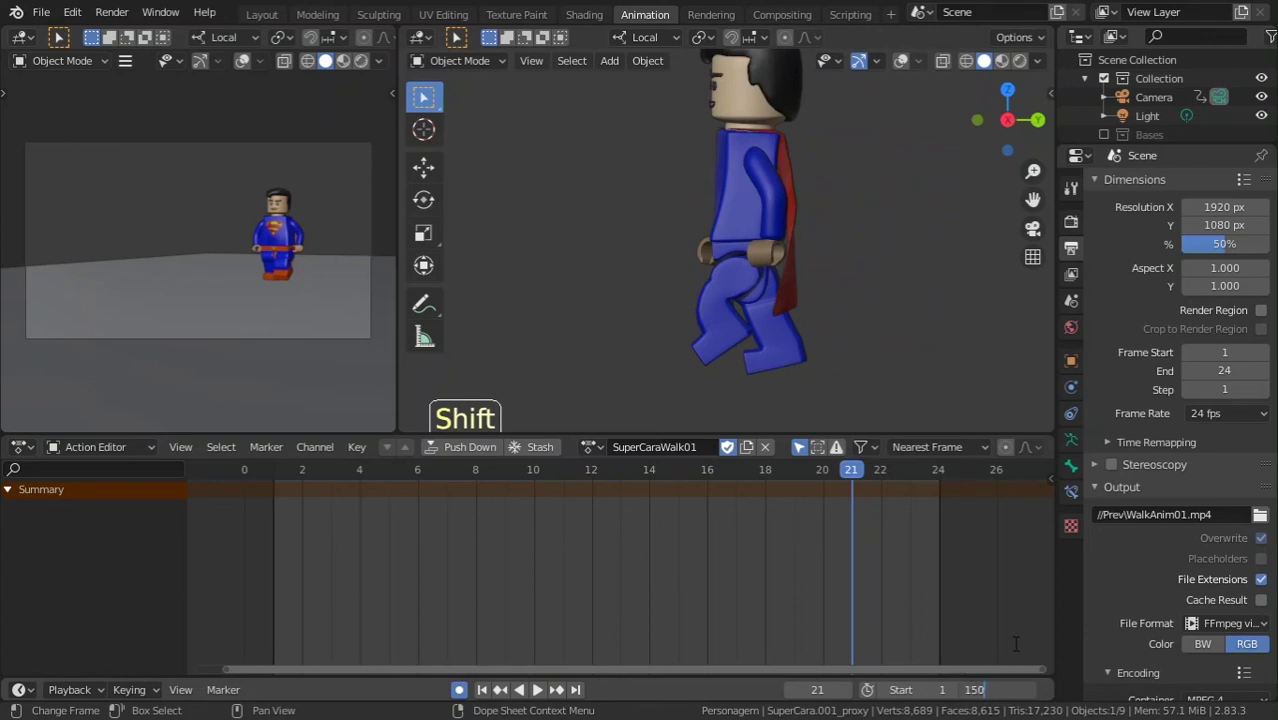
type("150")
key("Return")
scroll(687, 306, "down", 3)
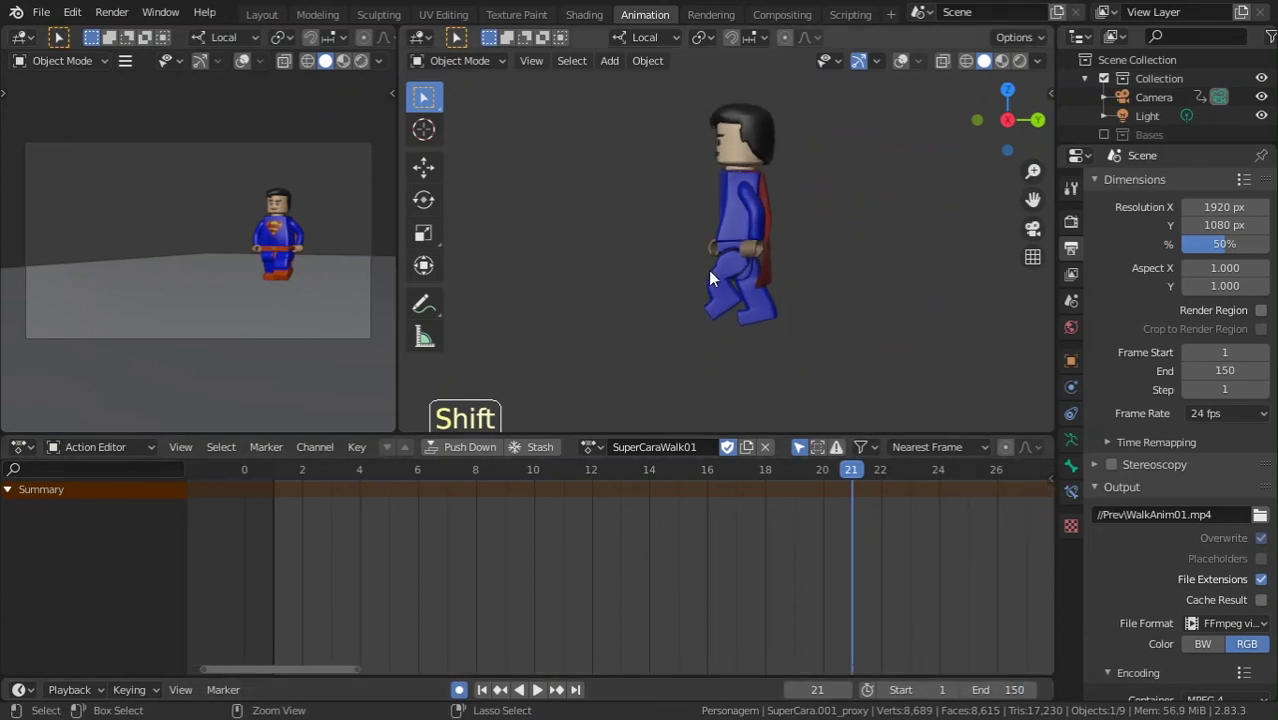
key("ctrl+s")
- Play back and scrub the extended walk to frame 118 to find where the character leaves the camera view
key("space")
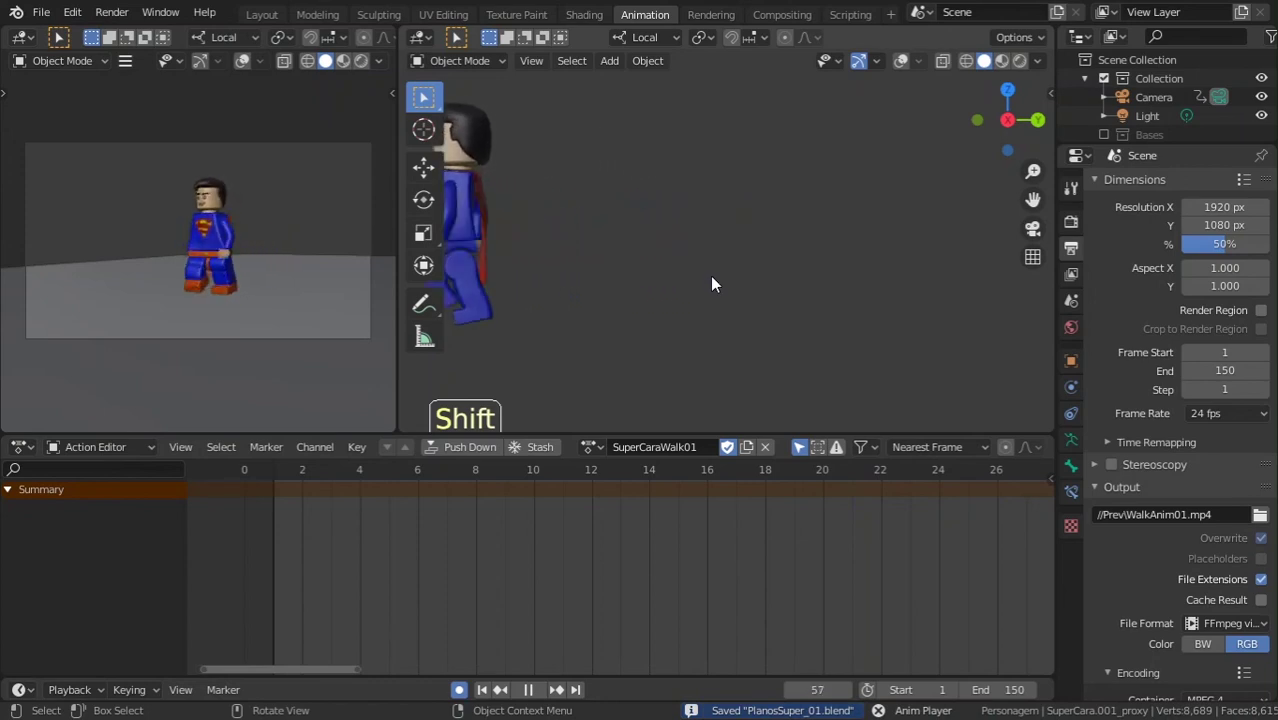
scroll(656, 316, "down", 4)
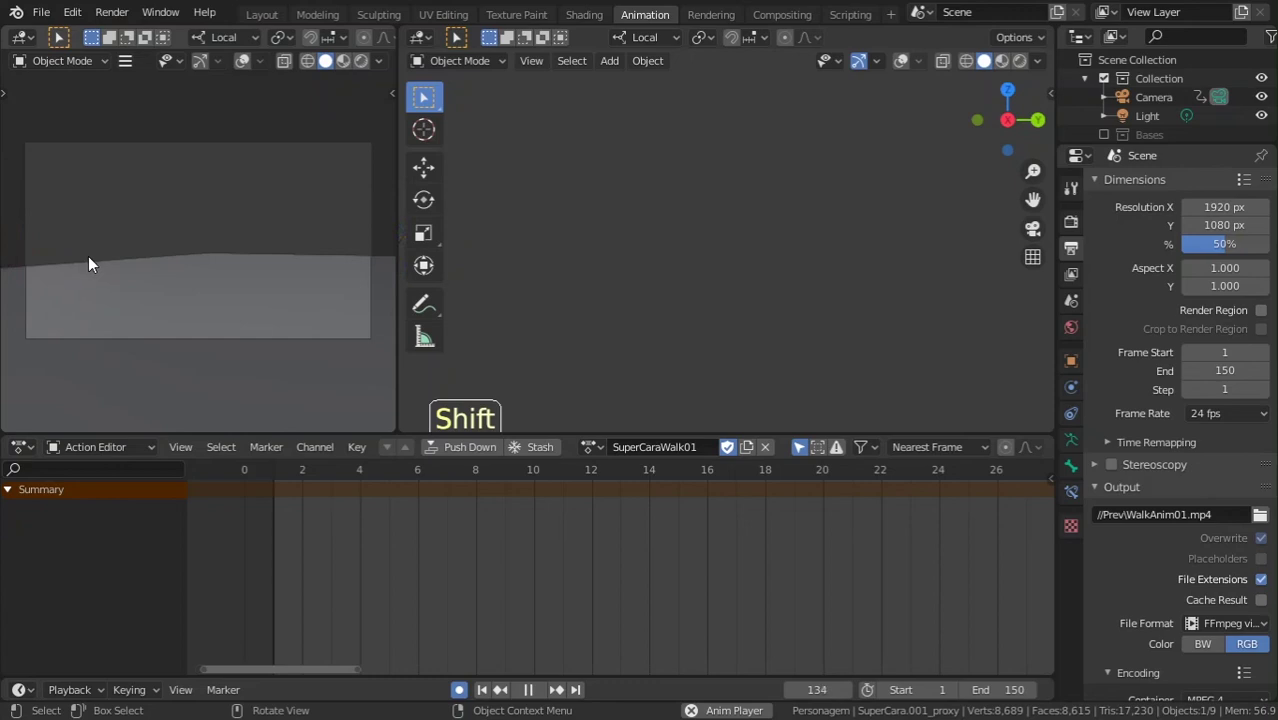
key("Escape")
middle_click_drag(809, 480, 715, 560, "ctrl")
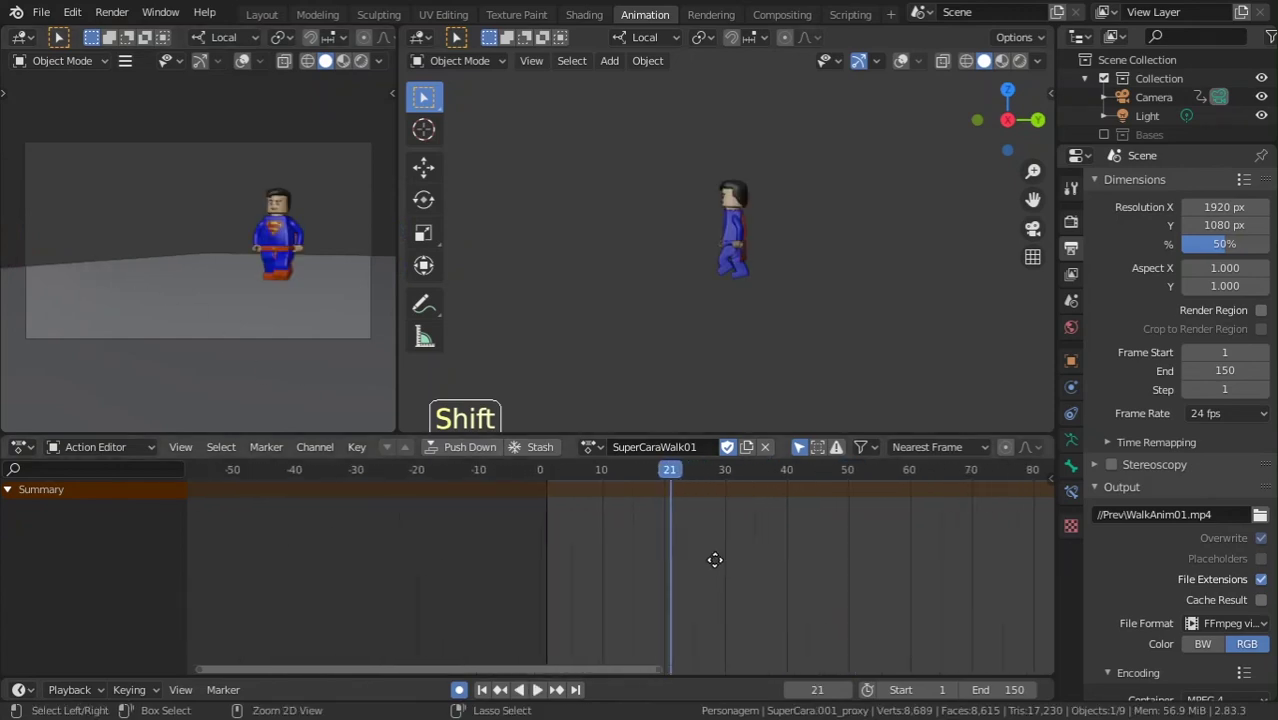
key("space")
middle_click_drag(952, 487, 528, 508)
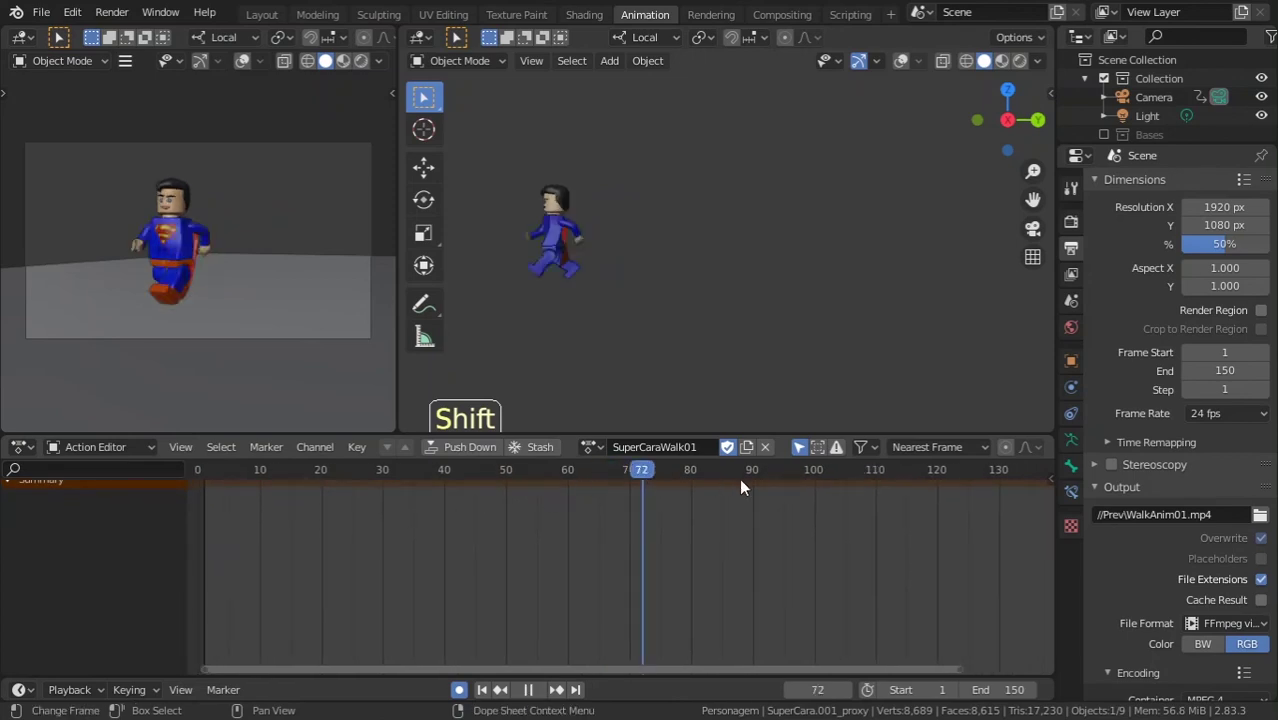
left_click(876, 479)
key("space")
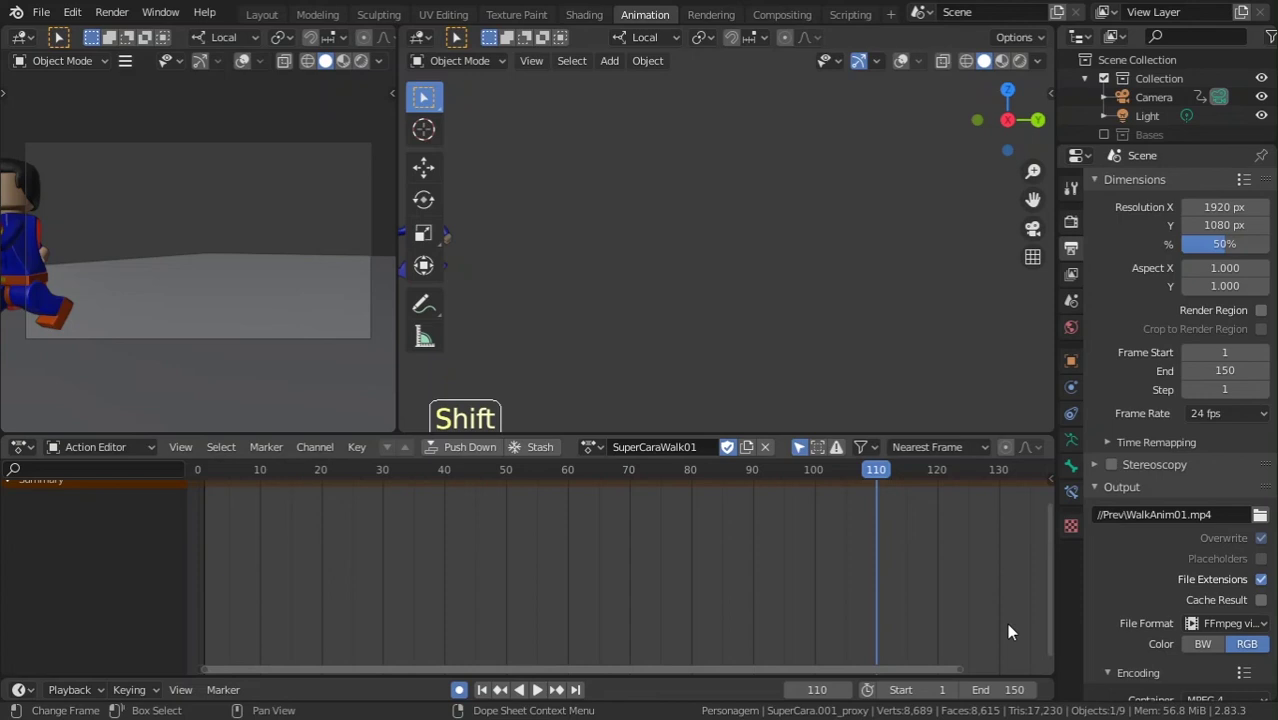
key("space")
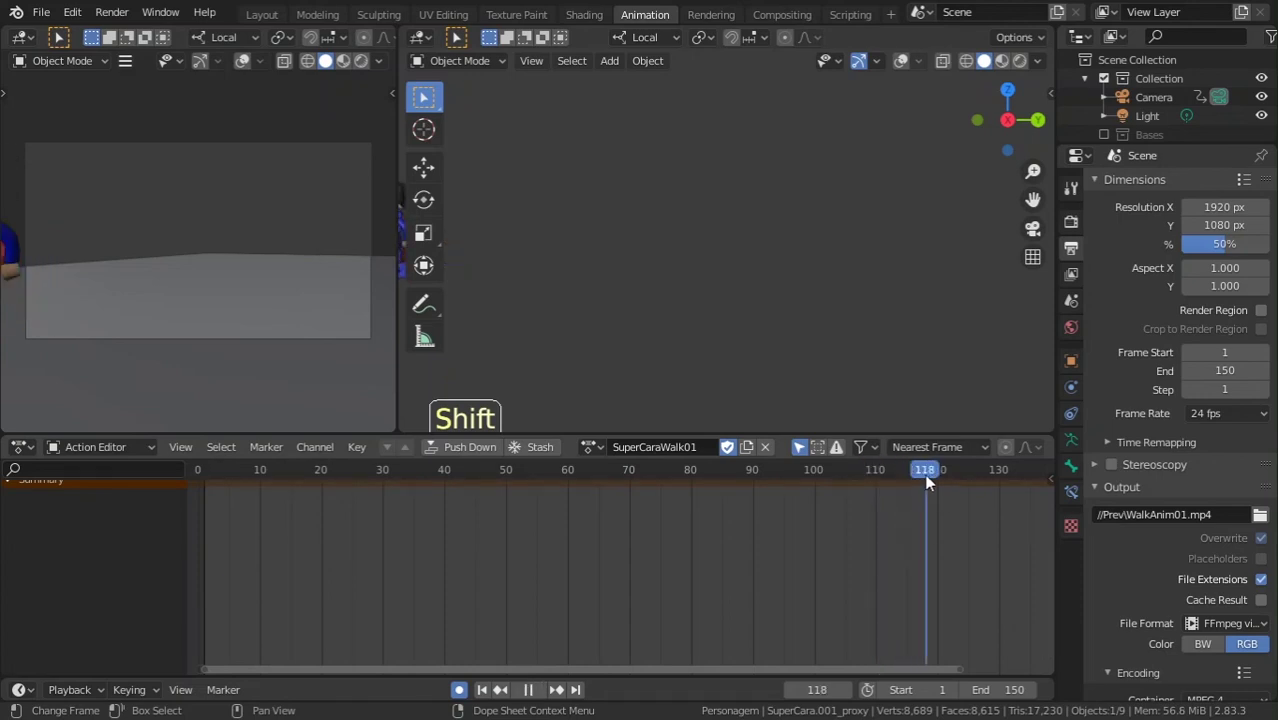
- Set the animation's end frame to 118 and save the file
left_click(1010, 689)
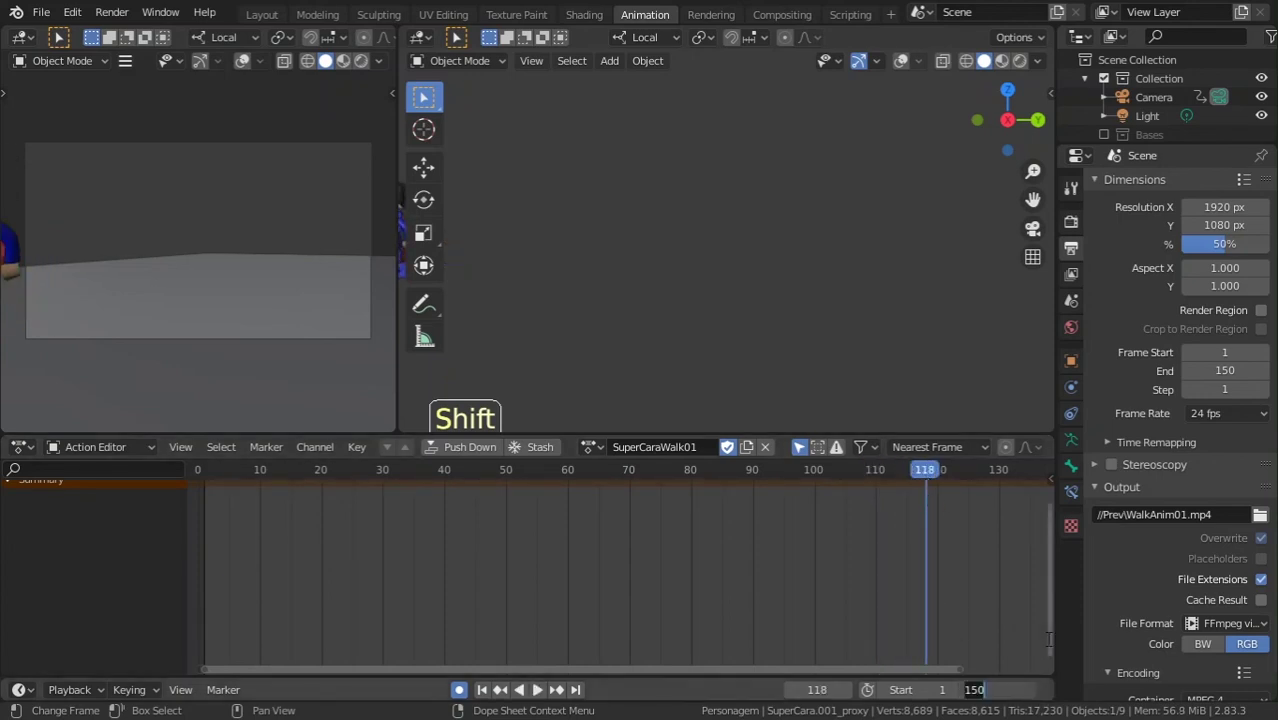
key("Return")
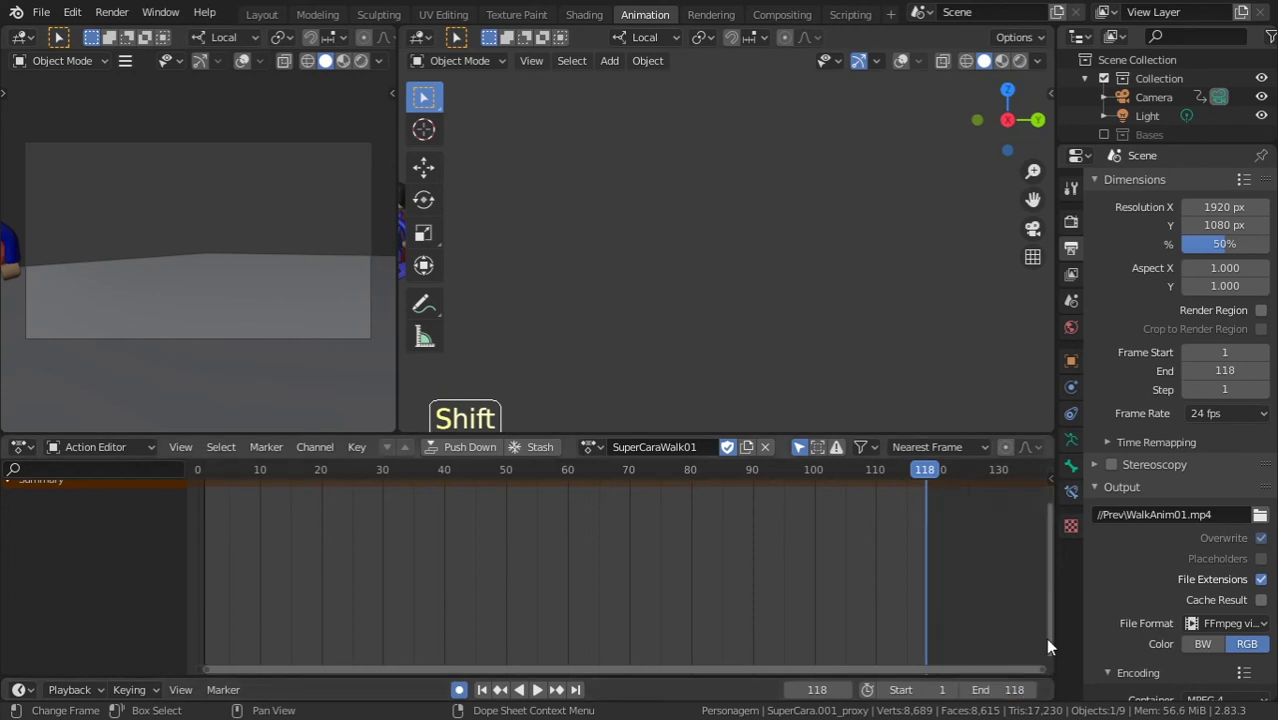
key("ctrl+s")
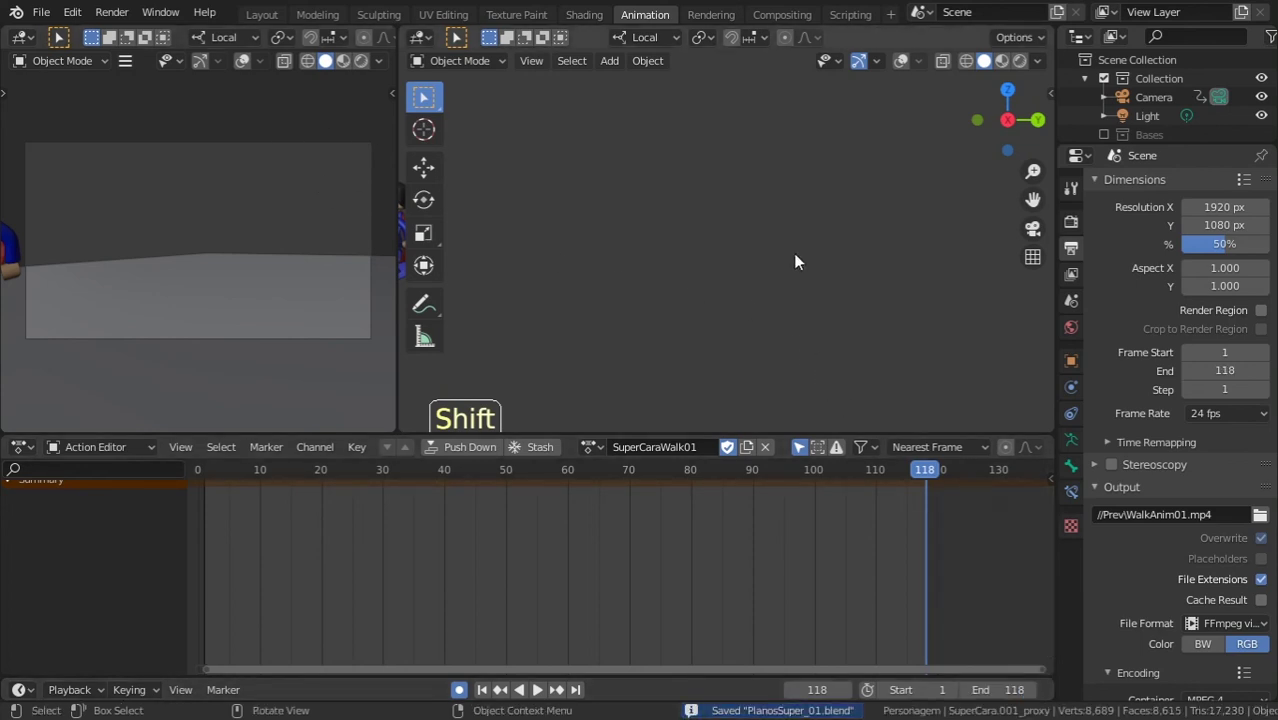
- Change the render output path to //Prev\WalkAnim02.mp4
double_click(1178, 514)
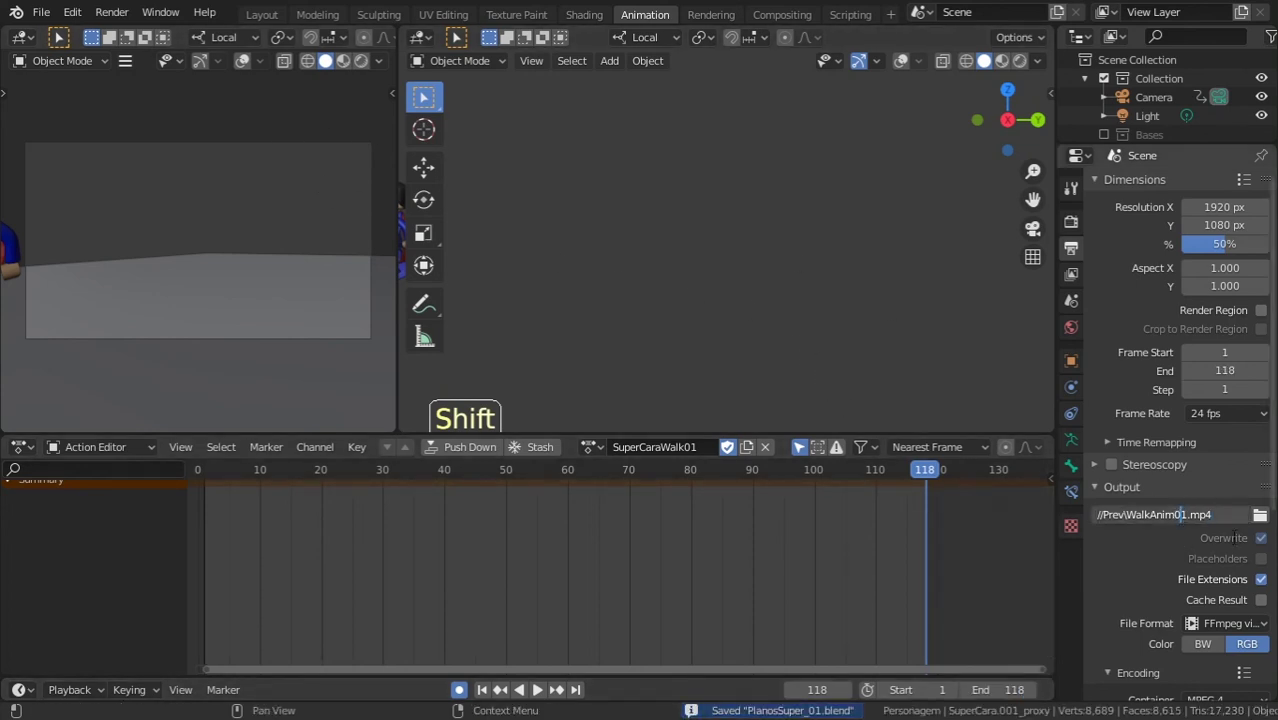
key("Delete")
type("2")
key("Return")
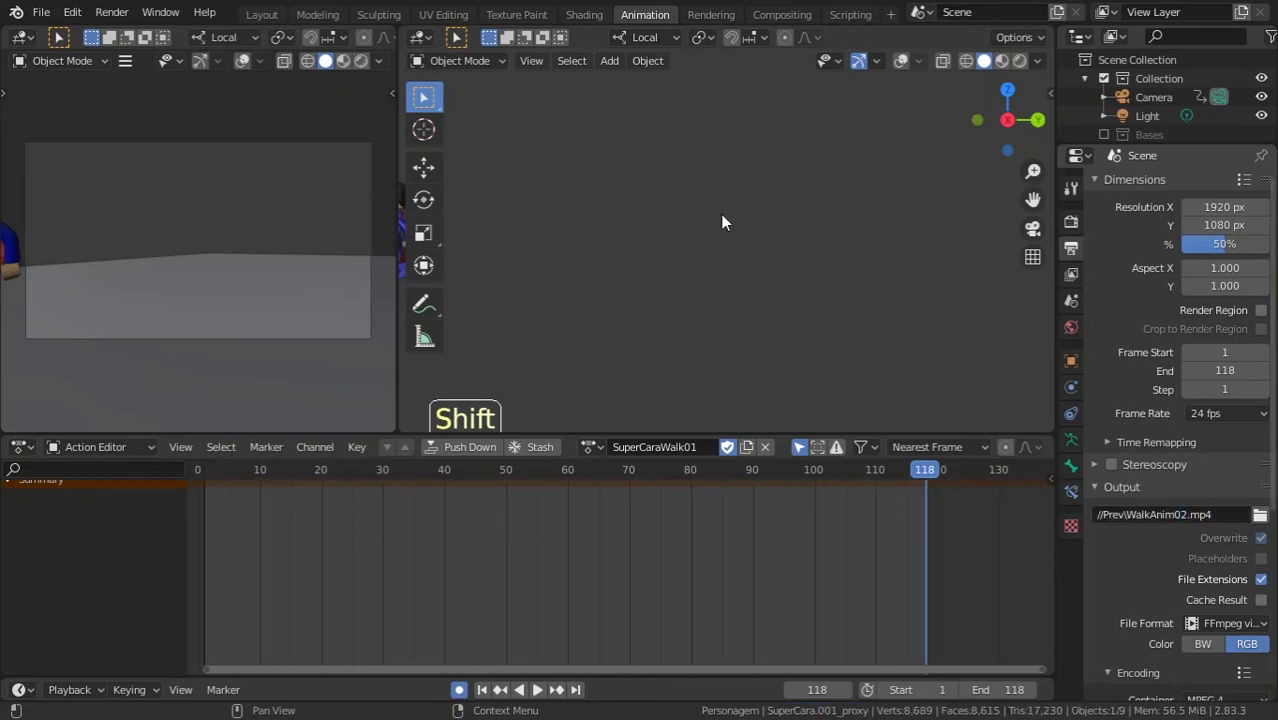
- Run Viewport Render Animation from the camera view, close the render window when done and save the file
left_click(126, 60)
mouse_move(160, 82)
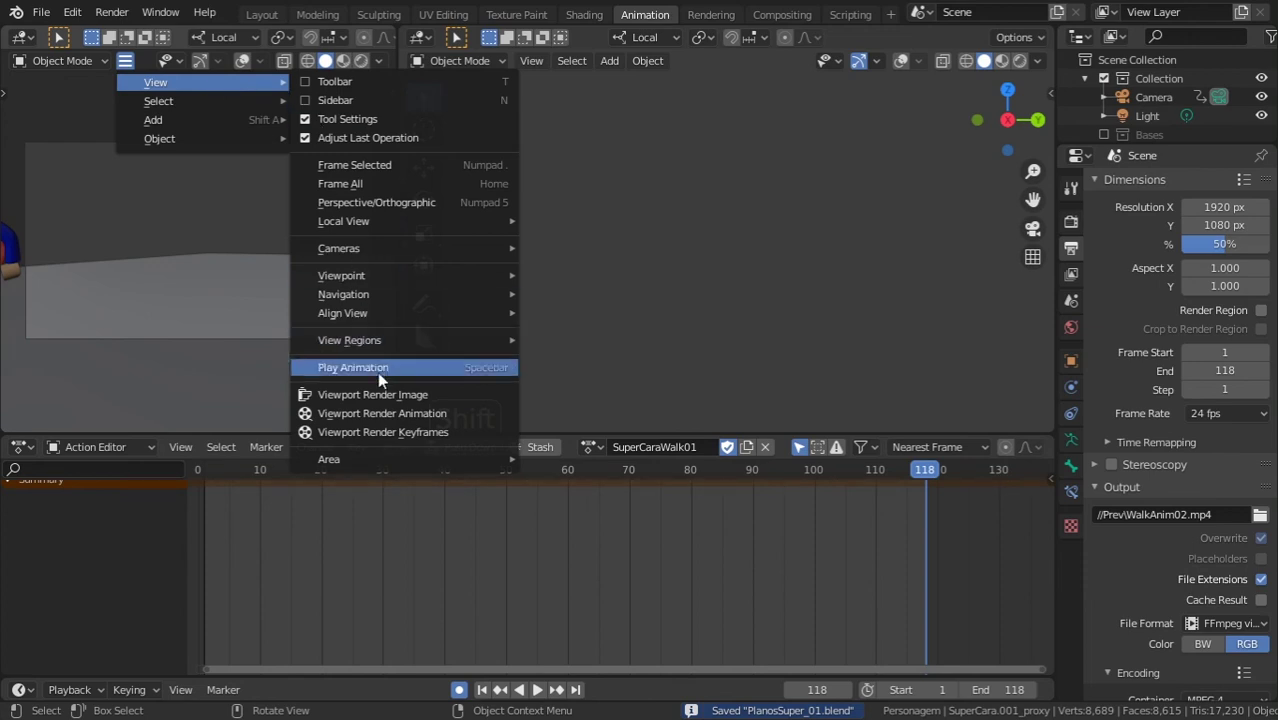
left_click(403, 410)
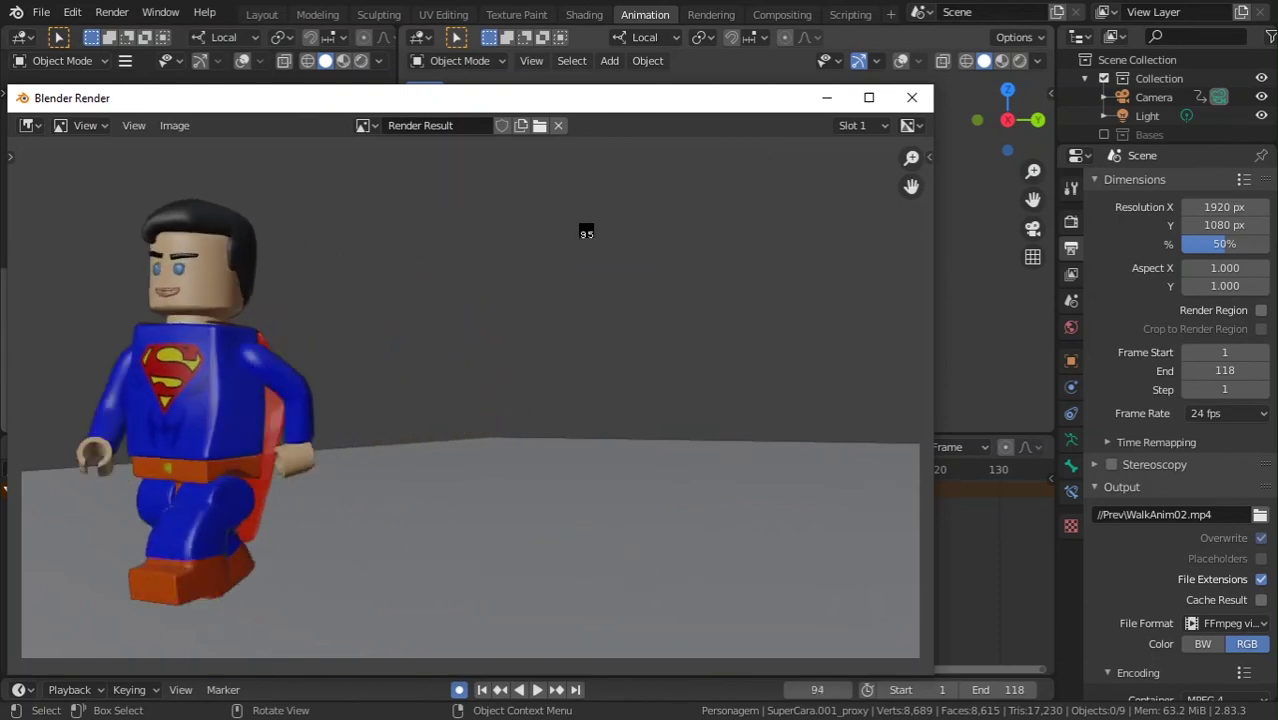
left_click(912, 98)
key("ctrl+s")
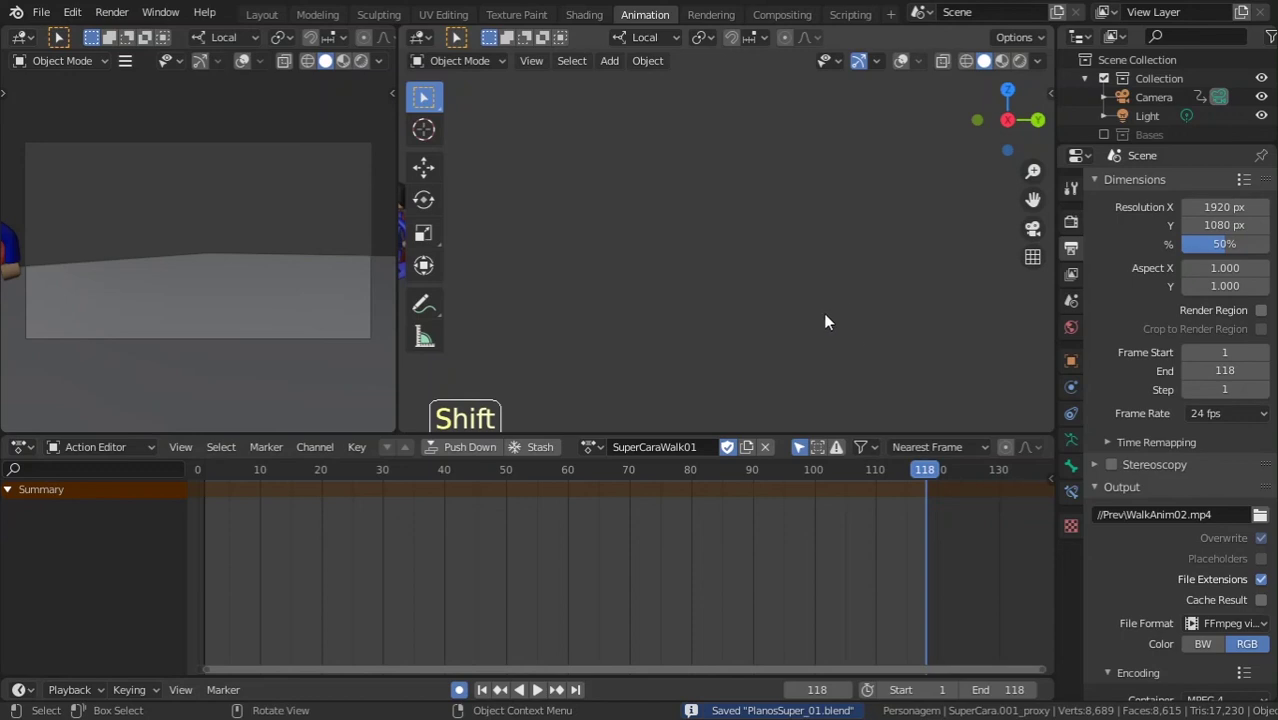
- Play the rendered WalkAnim02.mp4 in a maximized player window, close the player and save the file
key("ctrl+F11")
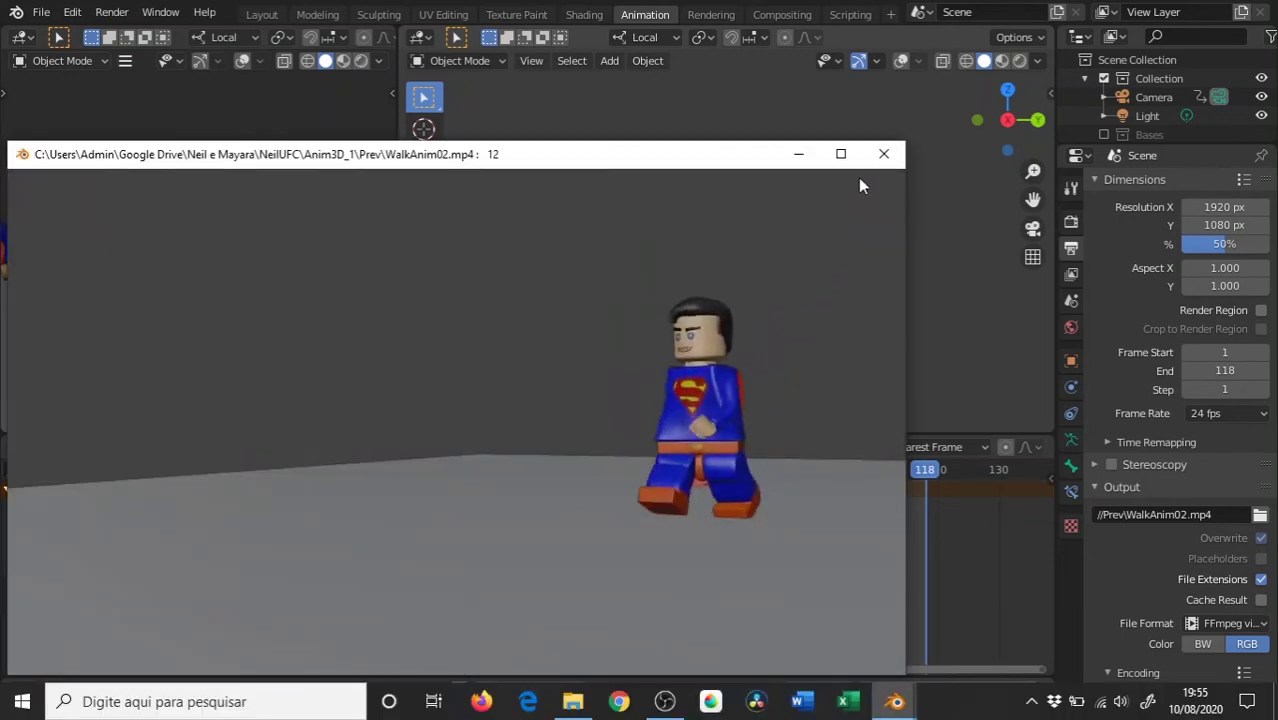
left_click(841, 152)
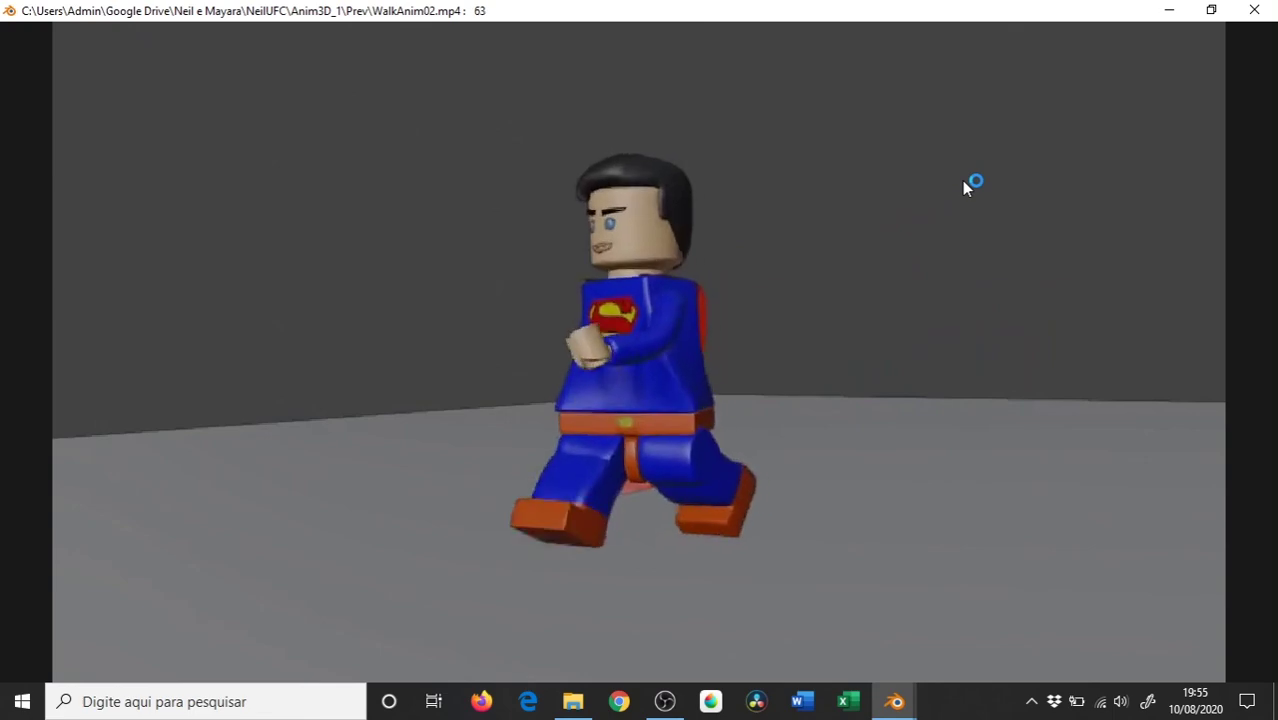
left_click(1254, 10)
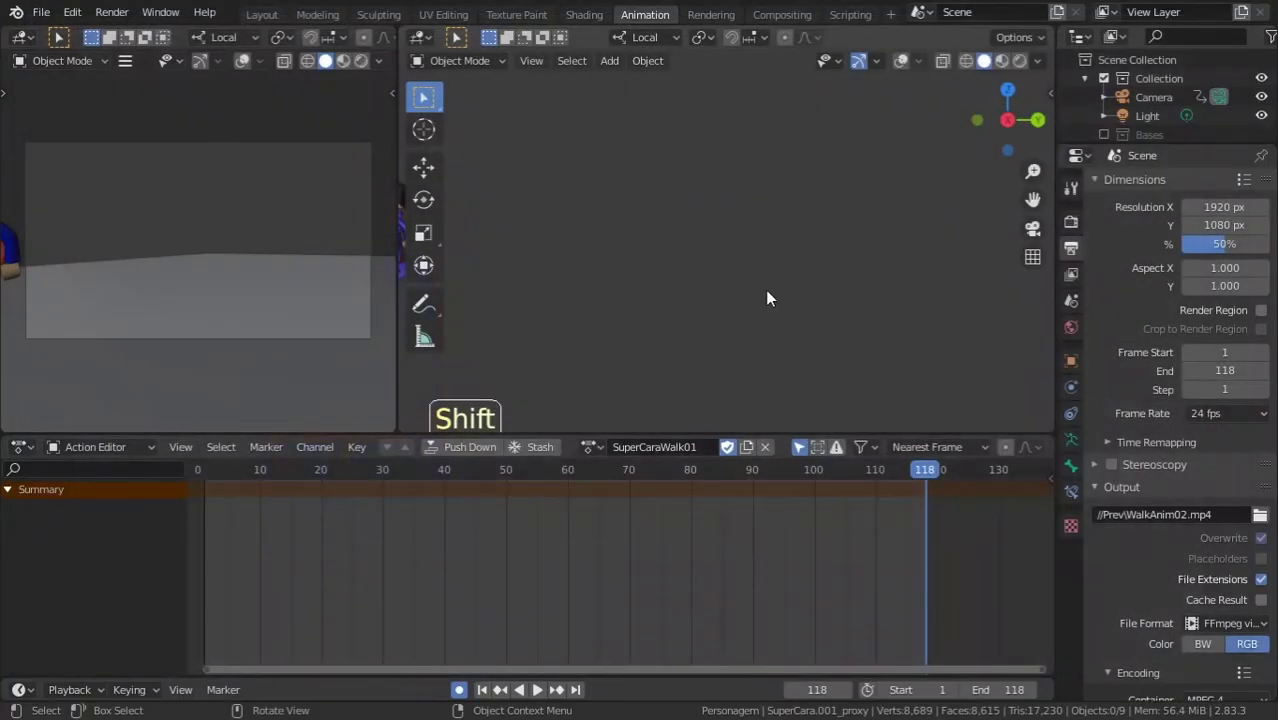
key("ctrl+s")
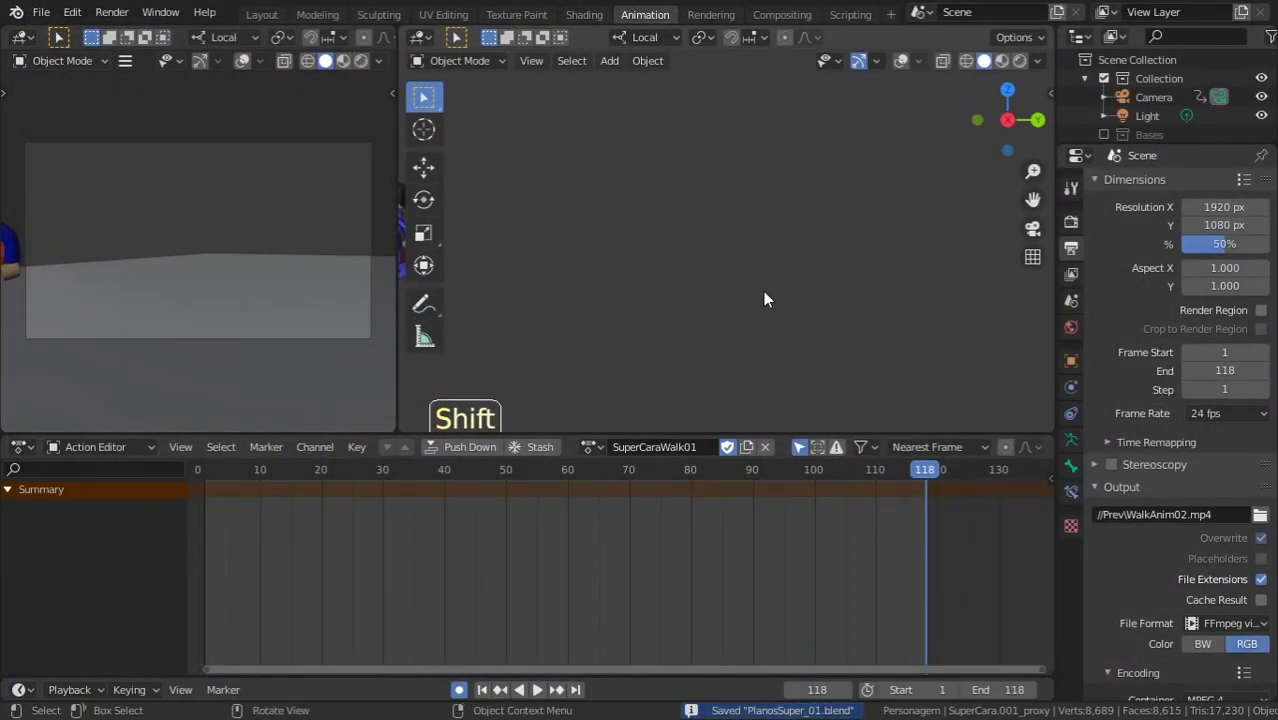